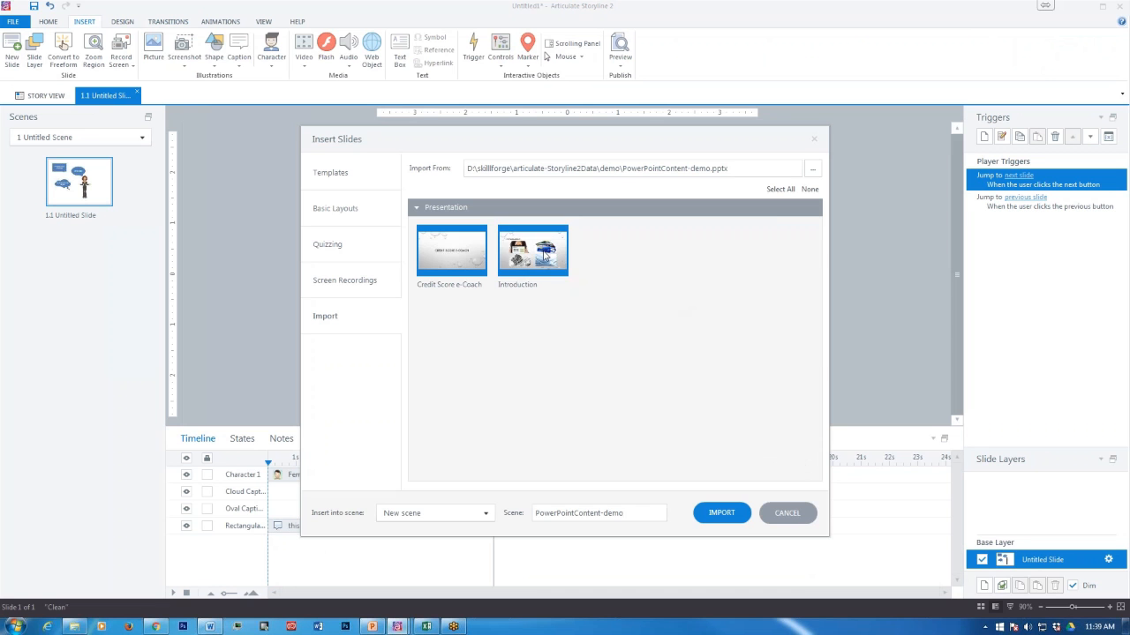
- Select only the Introduction slide from PowerPointContent-demo.pptx for import and show the destination scene choices
{"action": "left_click", "coordinate": [544, 255]}
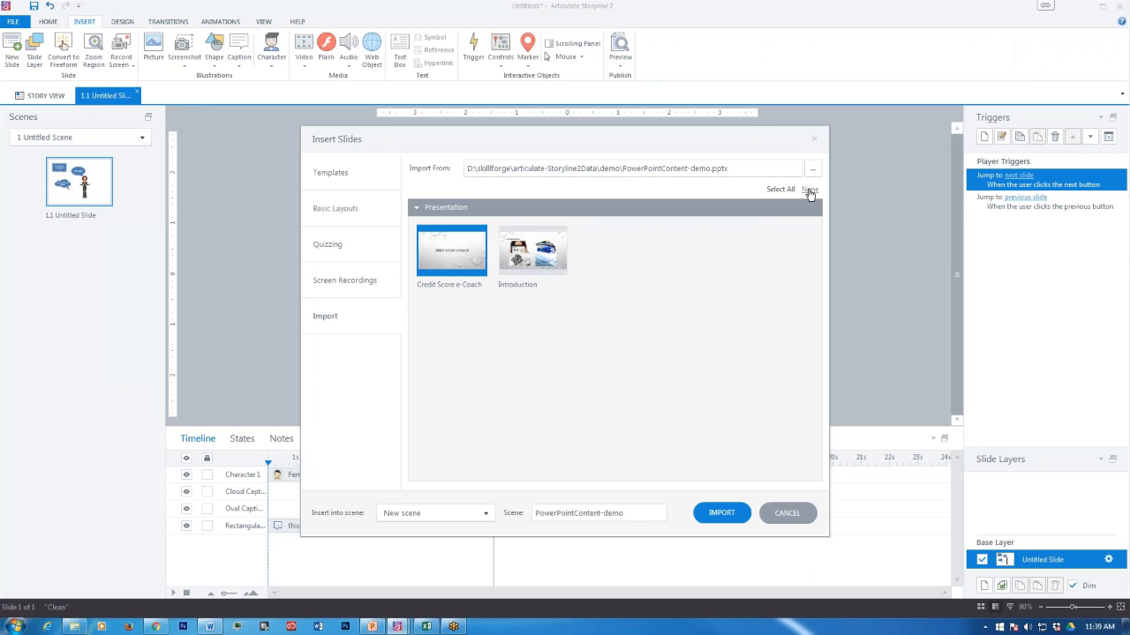
{"action": "left_click", "coordinate": [809, 190]}
{"action": "left_click", "coordinate": [540, 254]}
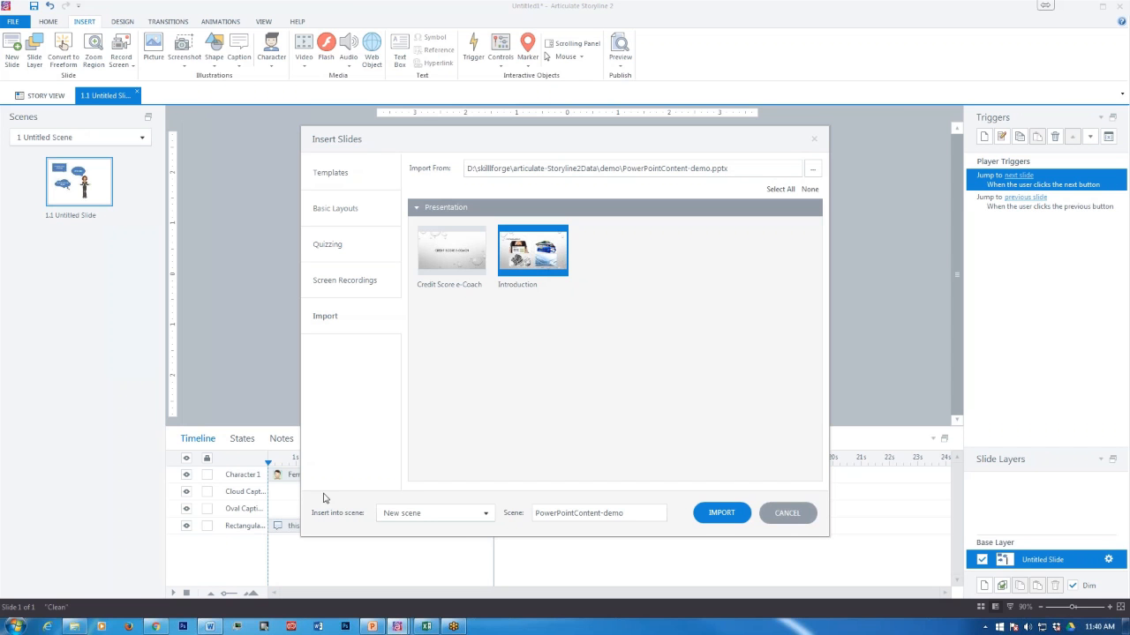
{"action": "left_click", "coordinate": [485, 514]}
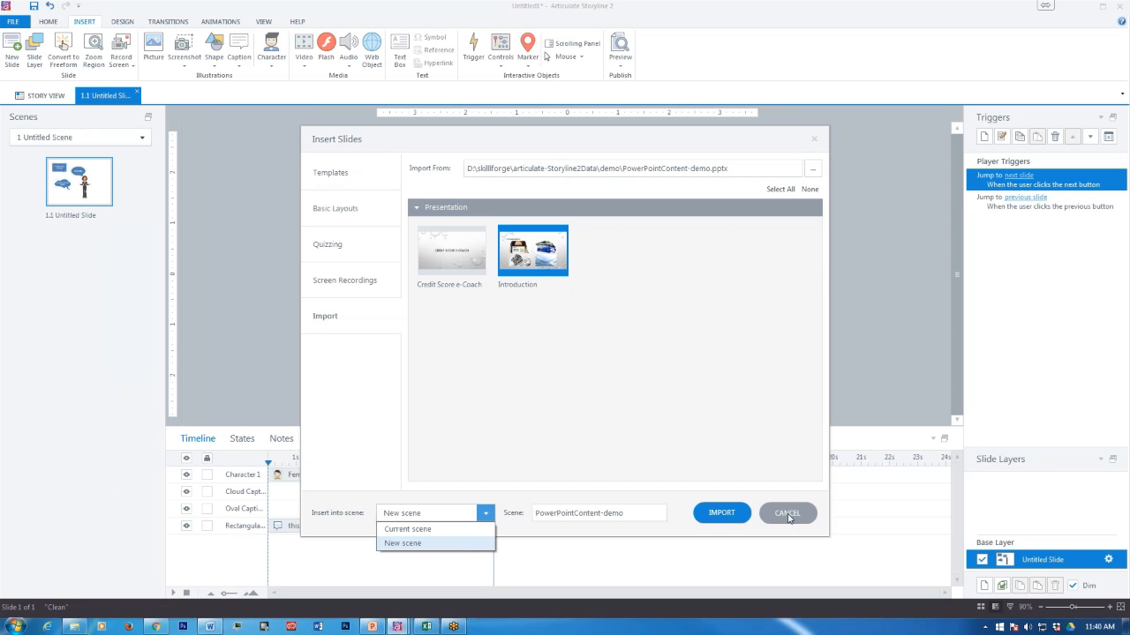
- Review the slide templates and the basic layouts available for insertion, including Title Only and Question
{"action": "left_click", "coordinate": [331, 175]}
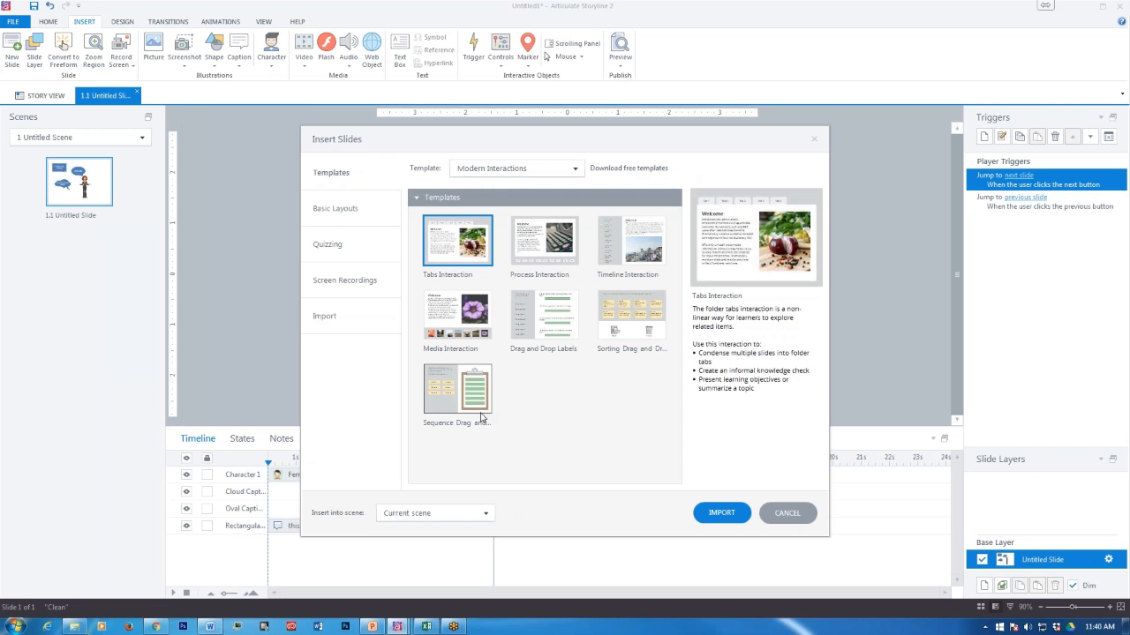
{"action": "left_click", "coordinate": [333, 212]}
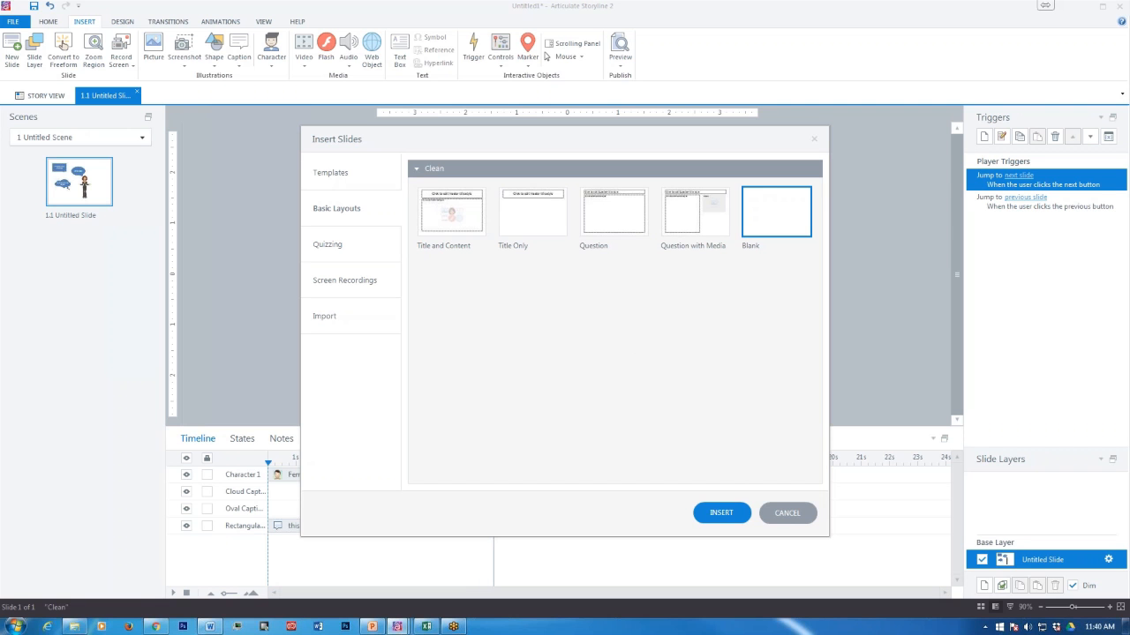
{"action": "left_click", "coordinate": [522, 230]}
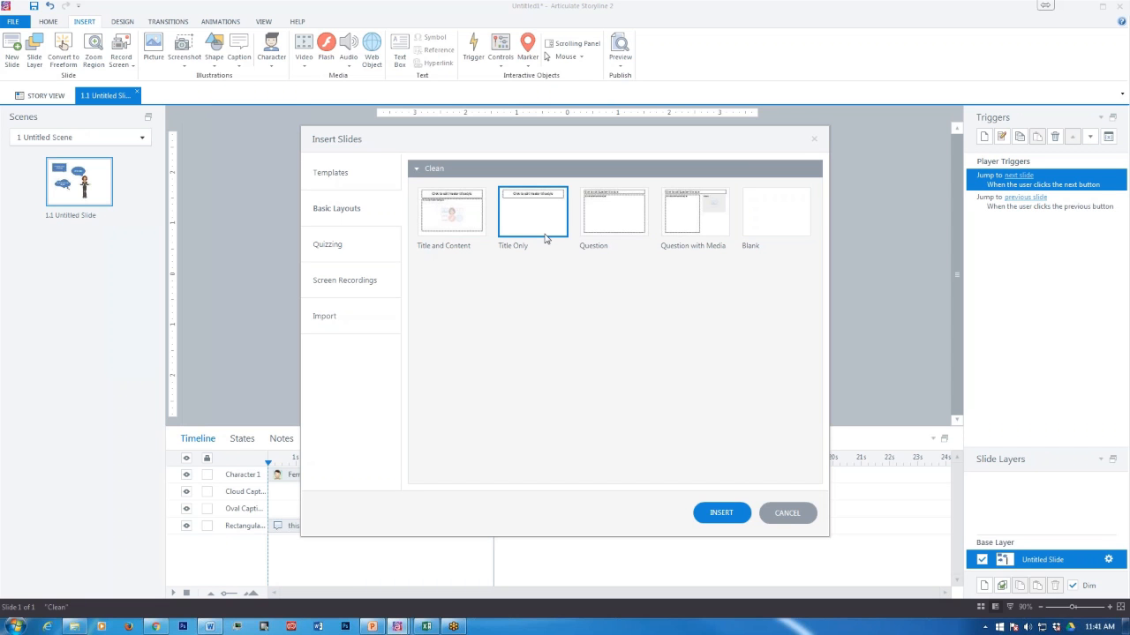
{"action": "left_click", "coordinate": [620, 220]}
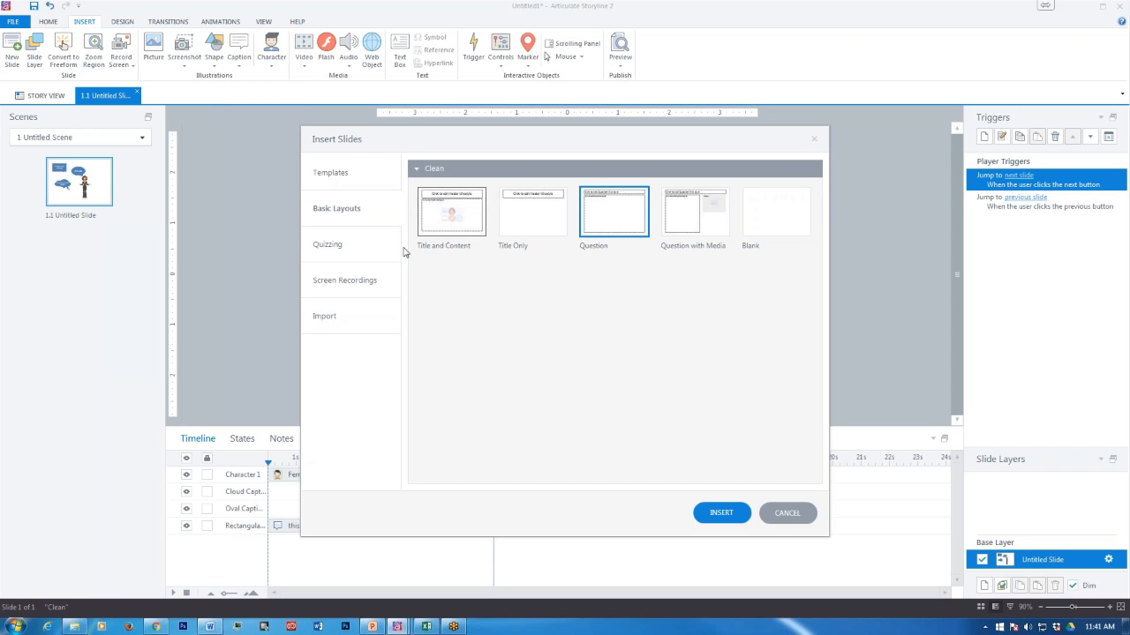
- Review the quiz slide options: graded, survey and freeform question types, and drawing from a question bank
{"action": "left_click", "coordinate": [328, 247]}
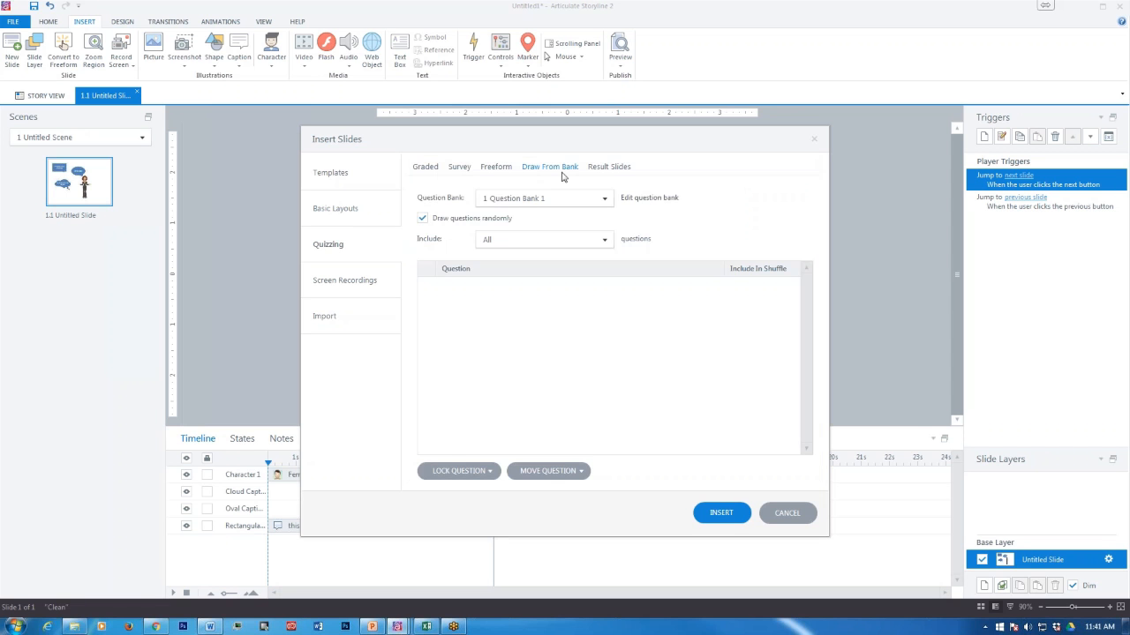
{"action": "left_click", "coordinate": [421, 170]}
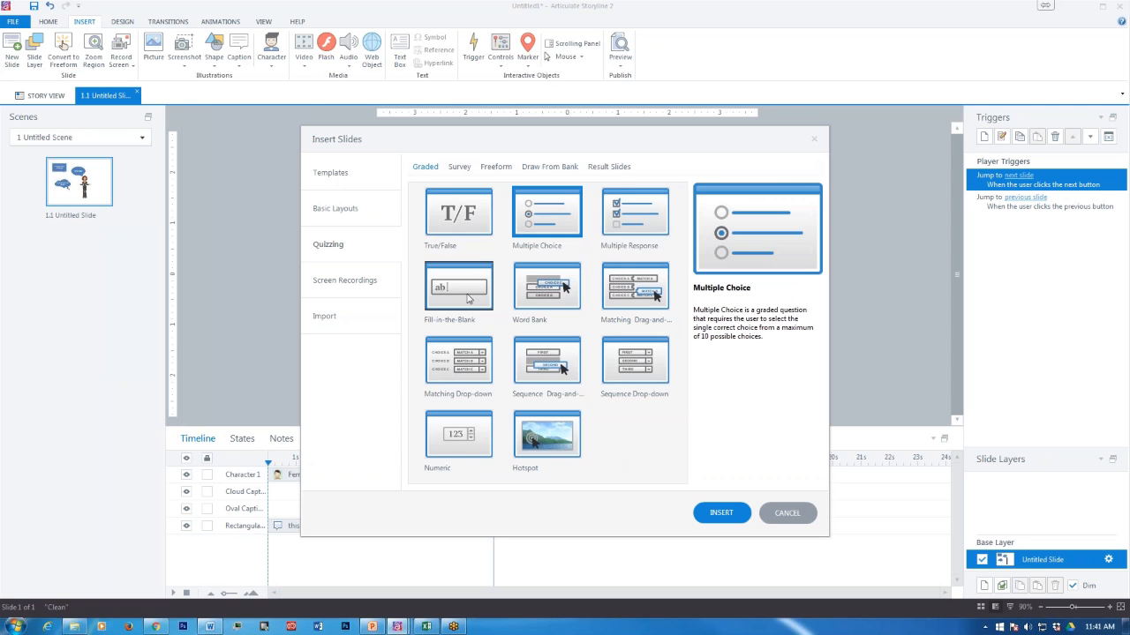
{"action": "left_click", "coordinate": [559, 303]}
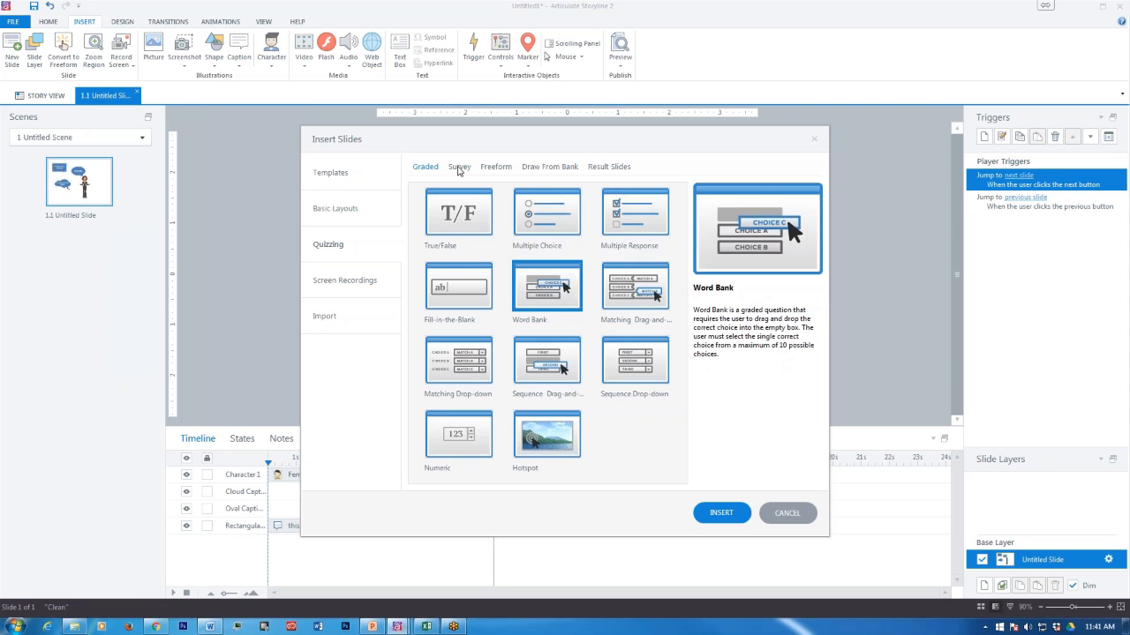
{"action": "left_click", "coordinate": [458, 168]}
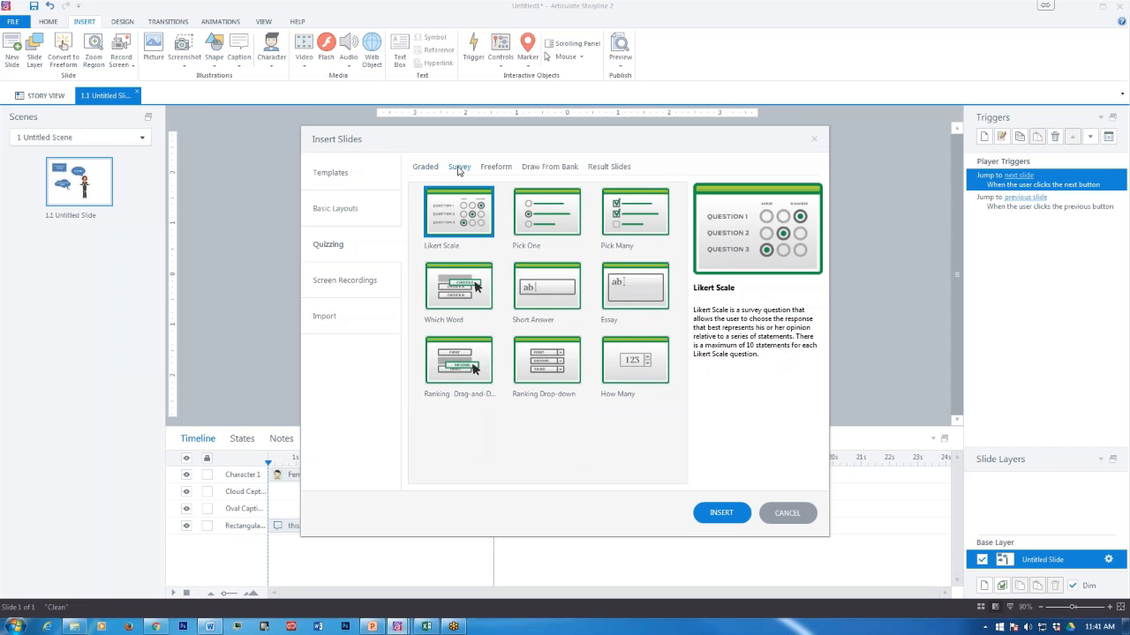
{"action": "left_click", "coordinate": [497, 168]}
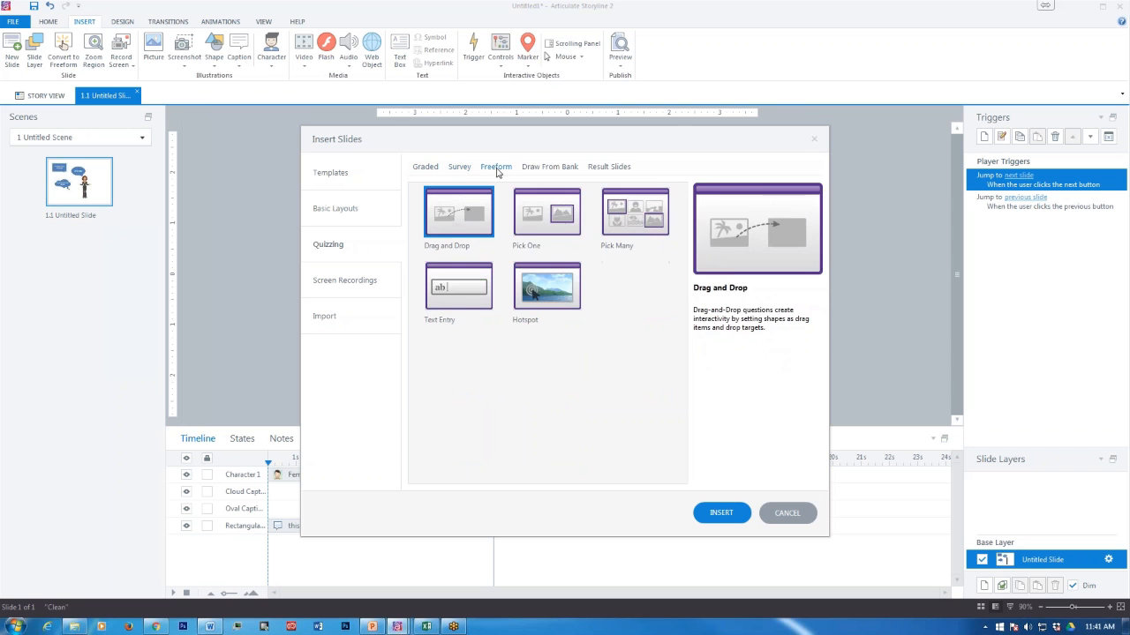
{"action": "left_click", "coordinate": [532, 222]}
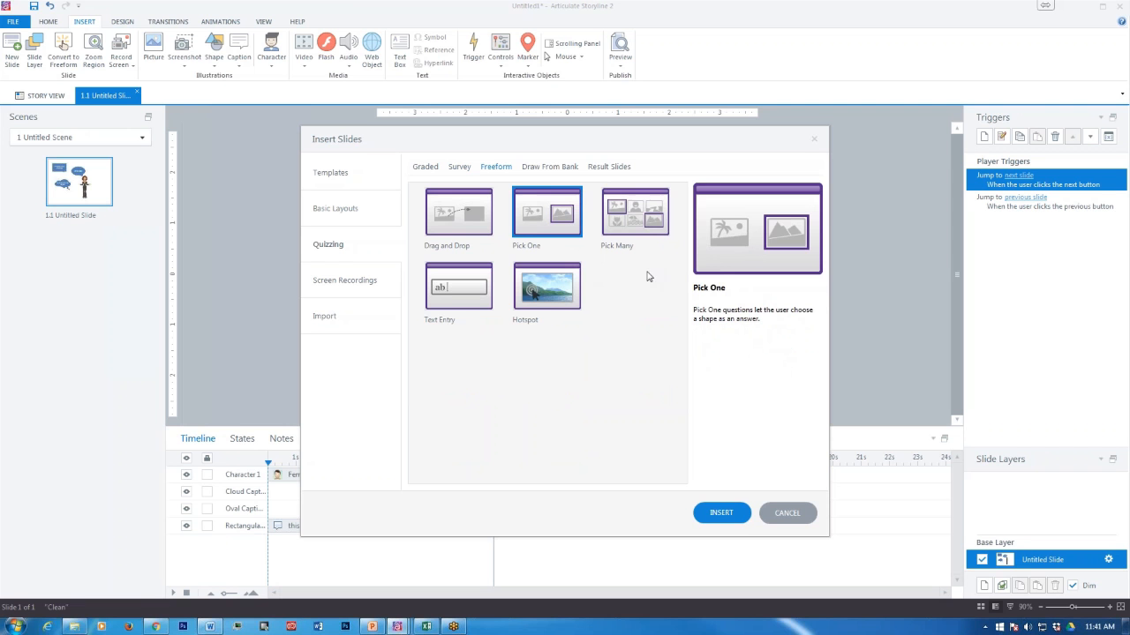
{"action": "left_click", "coordinate": [529, 167]}
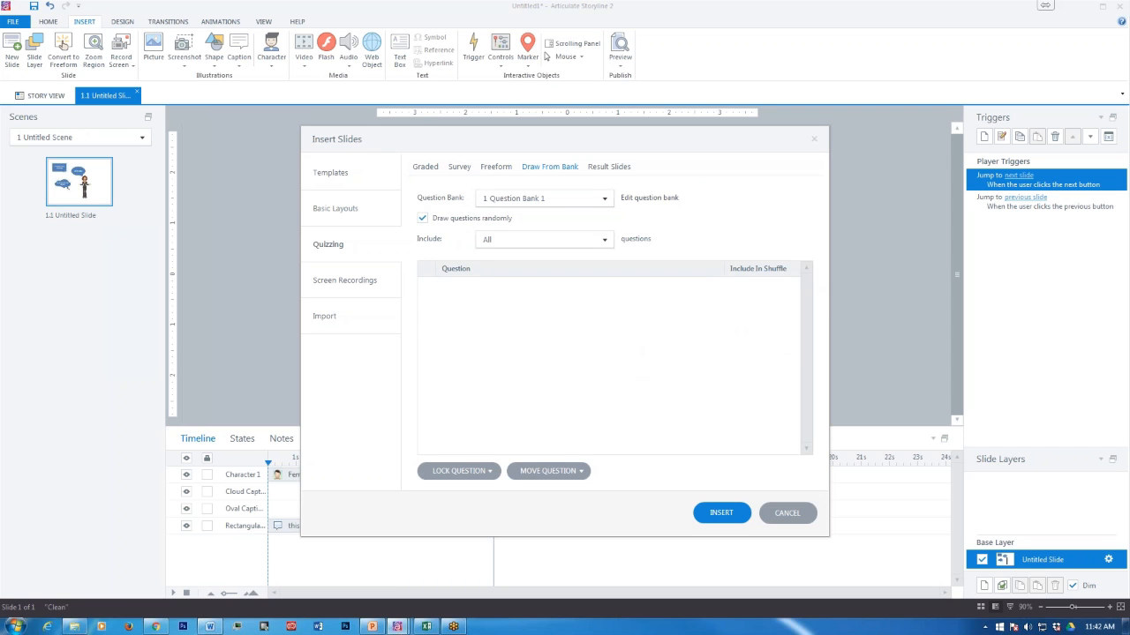
- Check the screen recording and import options for new slides, and leave without inserting anything
{"action": "left_click", "coordinate": [358, 283]}
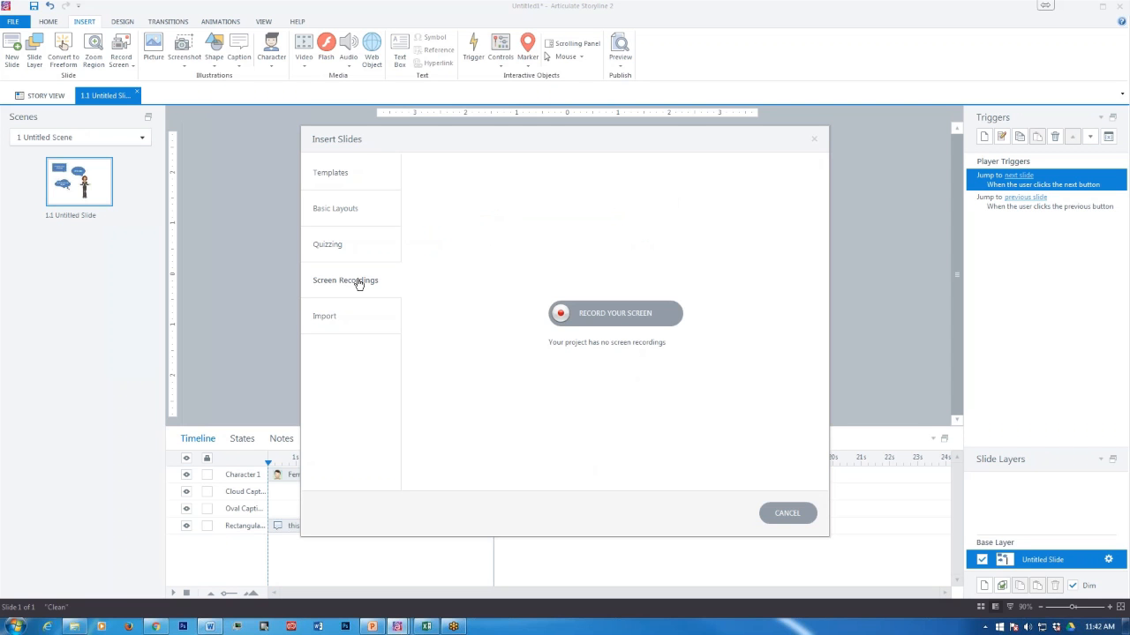
{"action": "left_click", "coordinate": [332, 321]}
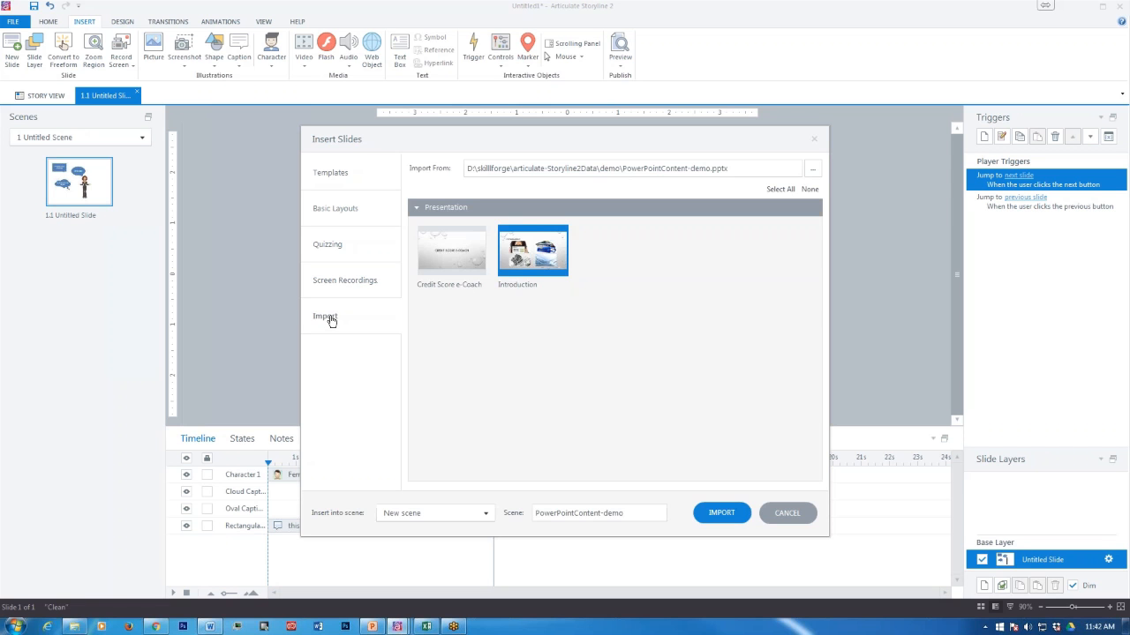
{"action": "left_click", "coordinate": [787, 514]}
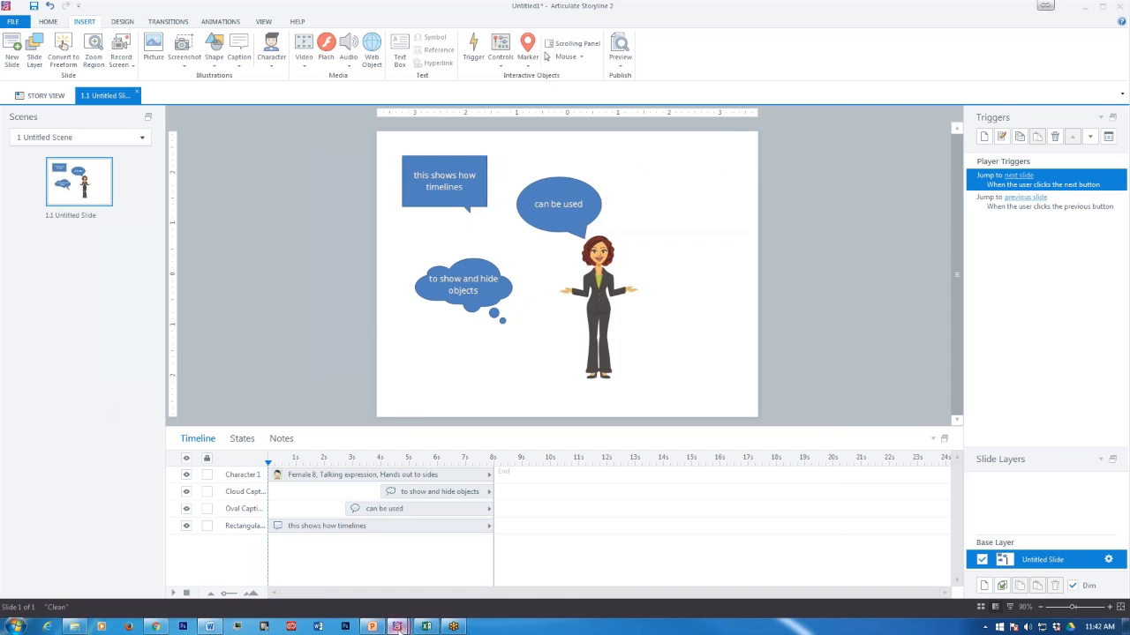
- Switch to the Finished_CreditScore_eCoach project's preview and replay it from the Welcome slide
{"action": "mouse_move", "coordinate": [399, 629]}
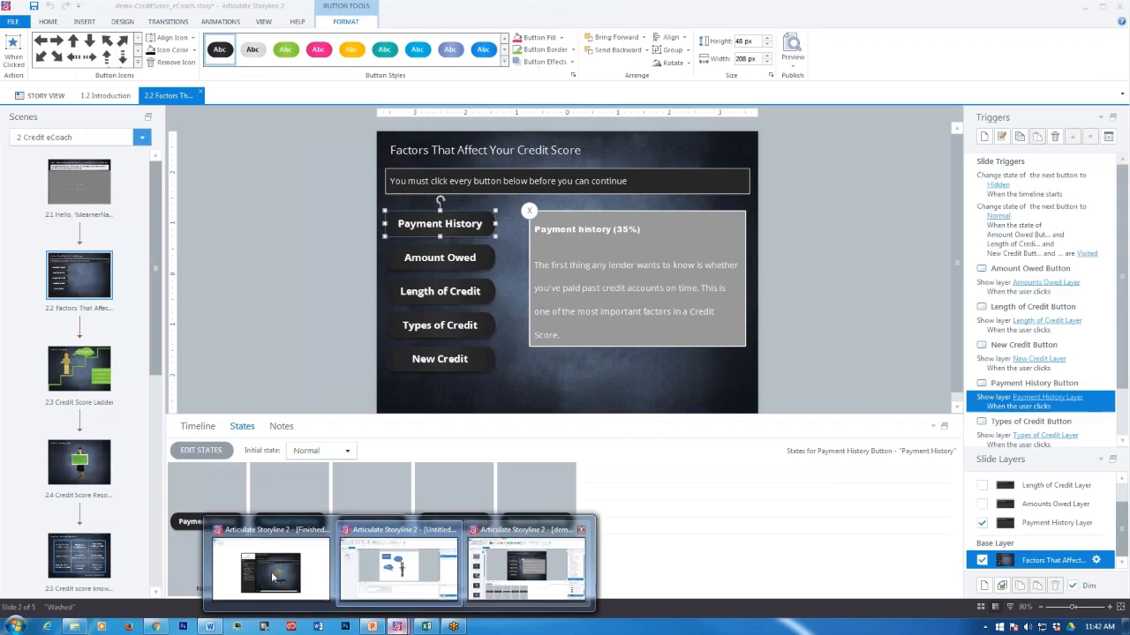
{"action": "left_click", "coordinate": [289, 579]}
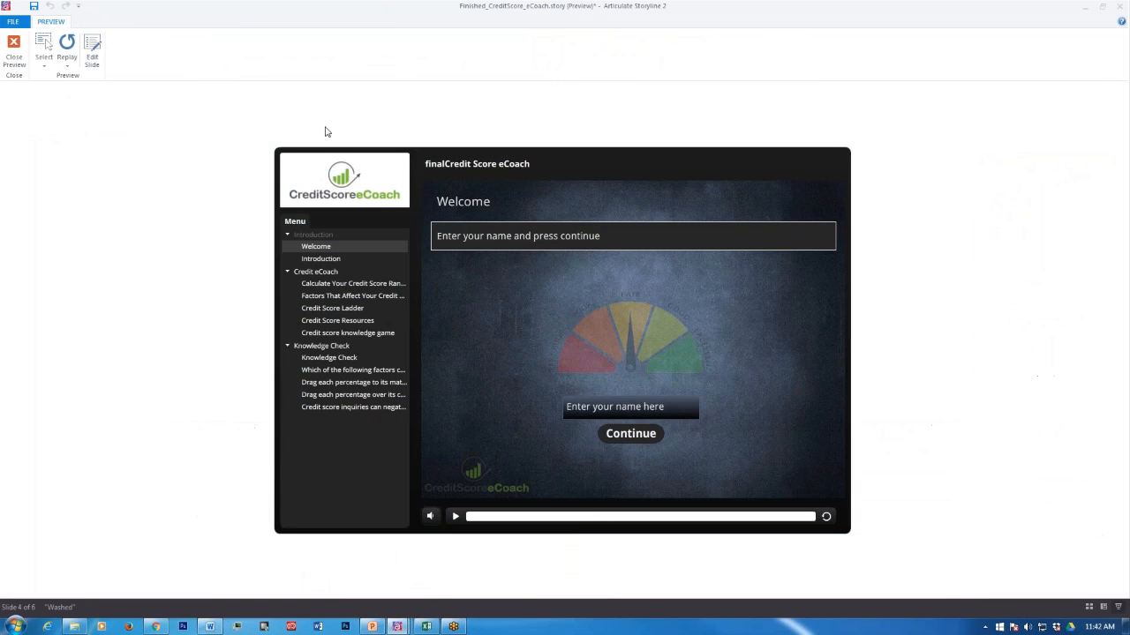
{"action": "left_click", "coordinate": [68, 44]}
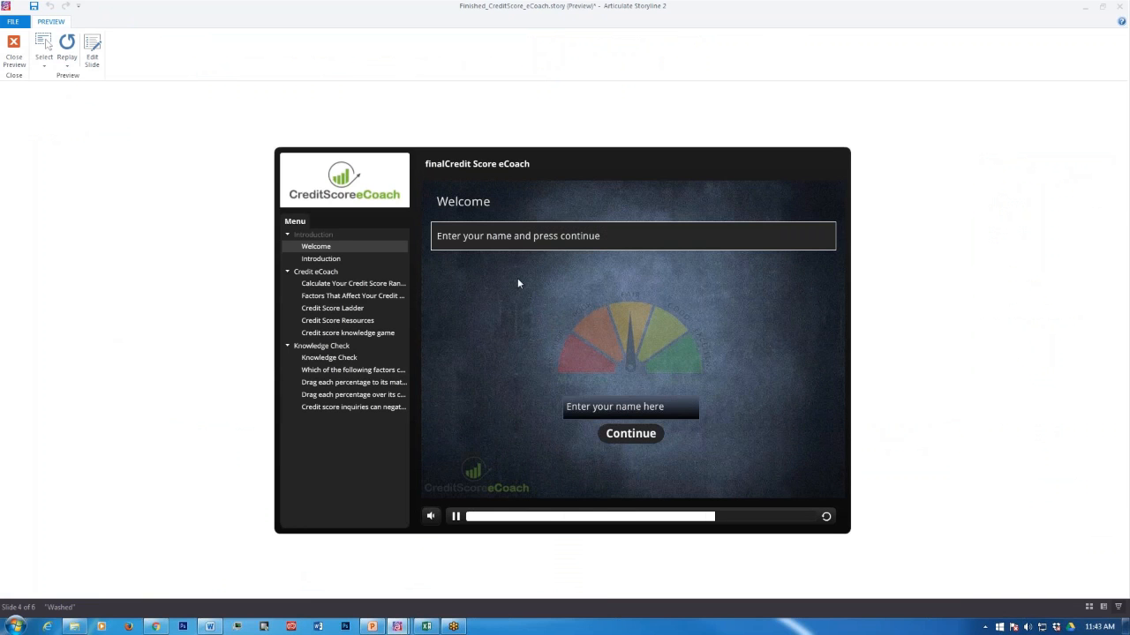
- Enter the learner's first name on the Welcome slide and continue to the Introduction
{"action": "left_click", "coordinate": [614, 405]}
{"action": "type", "text": "D"}
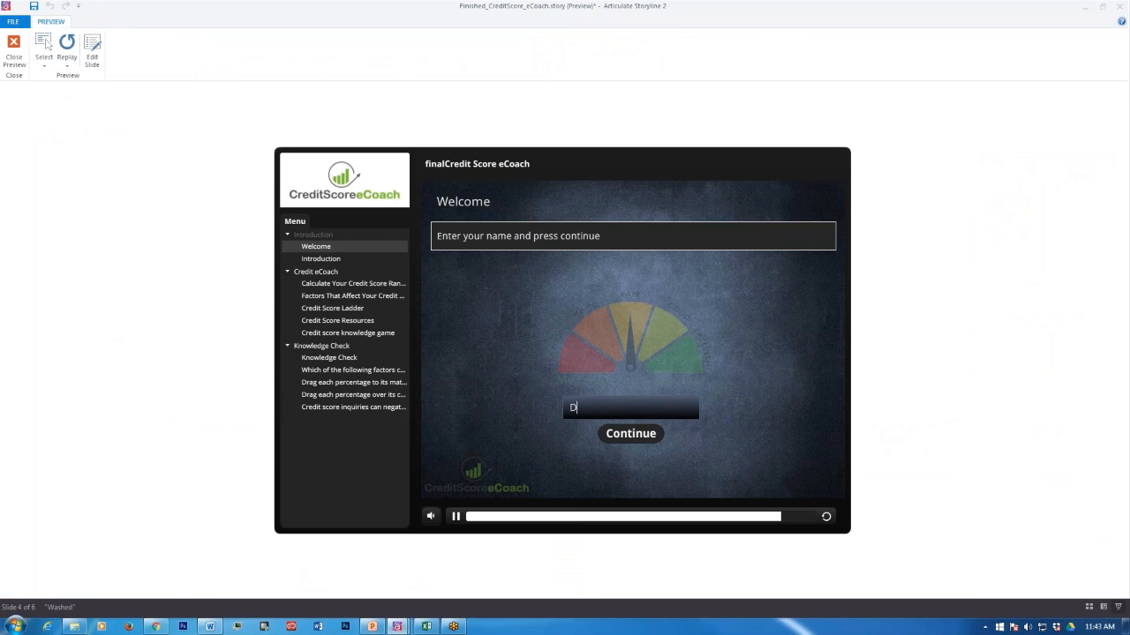
{"action": "type", "text": "onna"}
{"action": "key", "text": "Return"}
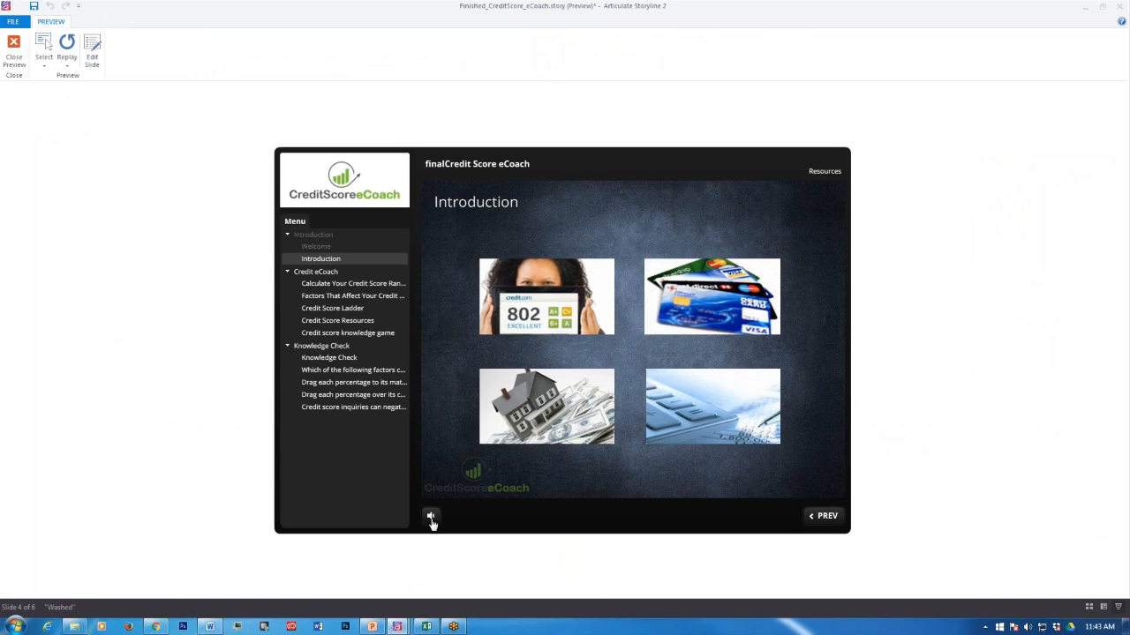
- Lower the course player's volume and jump to the start of the Credit eCoach section
{"action": "mouse_move", "coordinate": [431, 517]}
{"action": "left_click_drag", "start_coordinate": [433, 493], "coordinate": [433, 504]}
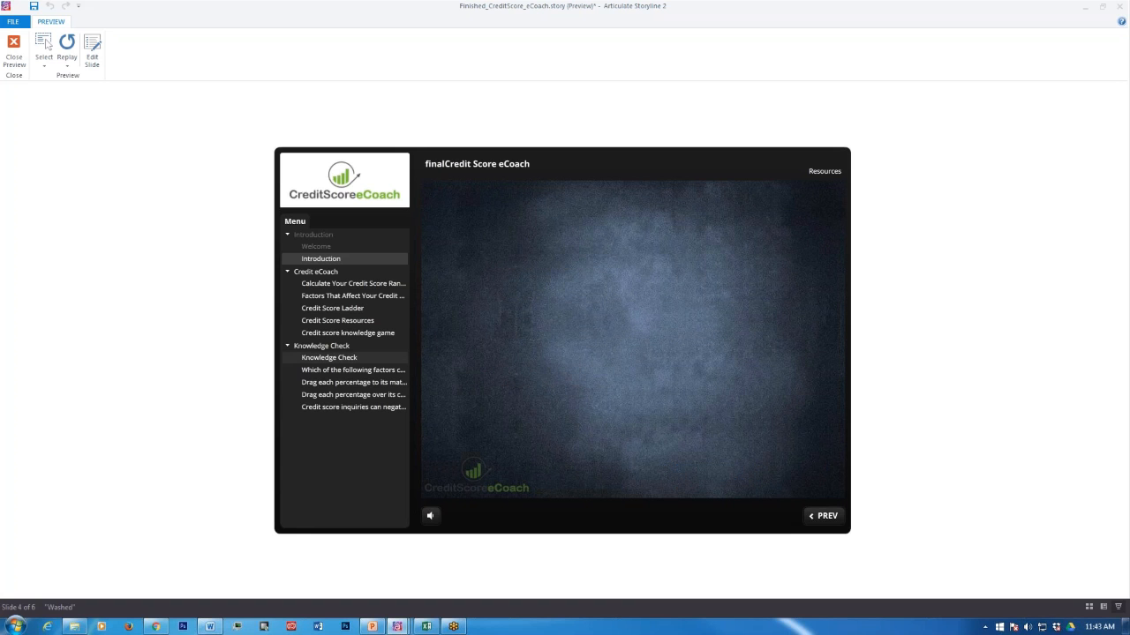
{"action": "left_click", "coordinate": [302, 277]}
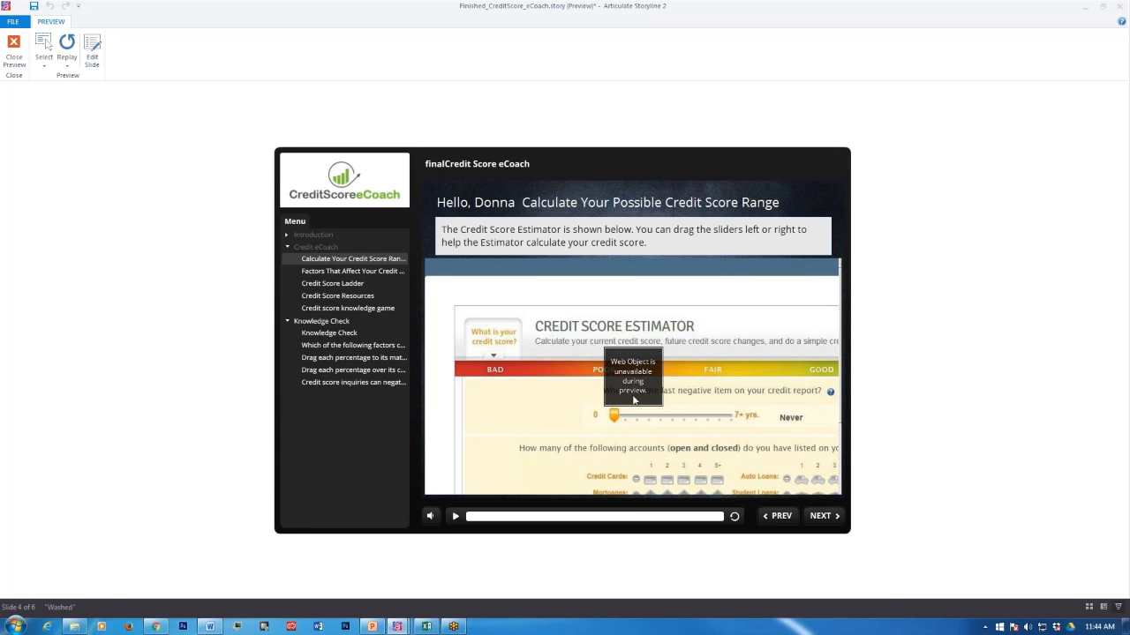
- Advance to the Factors That Affect Your Credit Score slide, view all five factors' explanations, and proceed to the next slide
{"action": "left_click", "coordinate": [819, 517]}
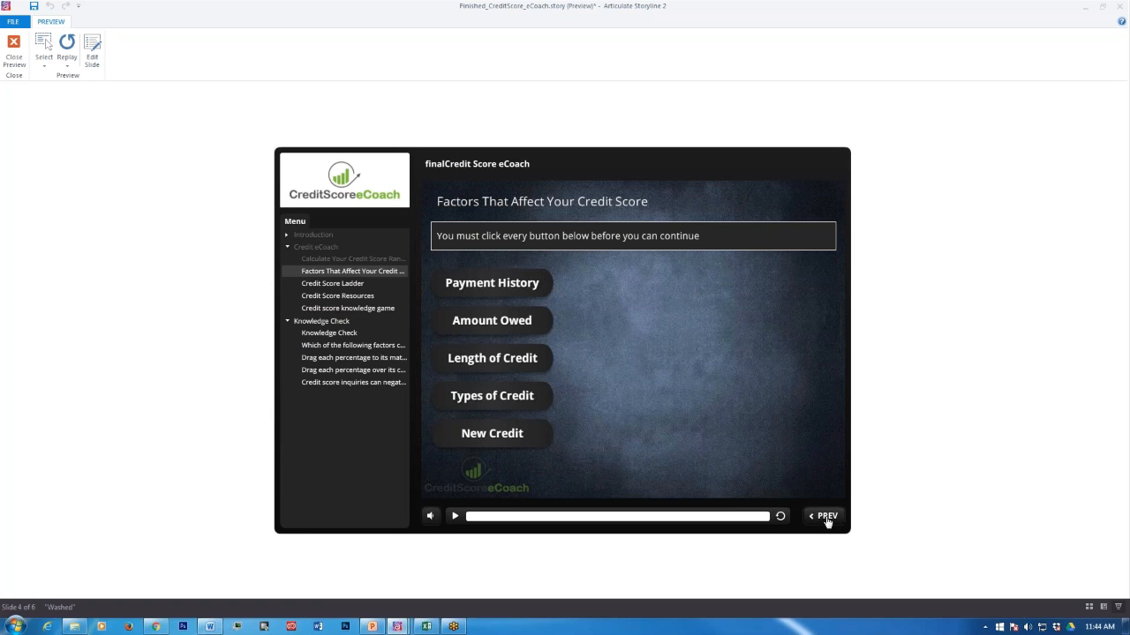
{"action": "left_click", "coordinate": [484, 288]}
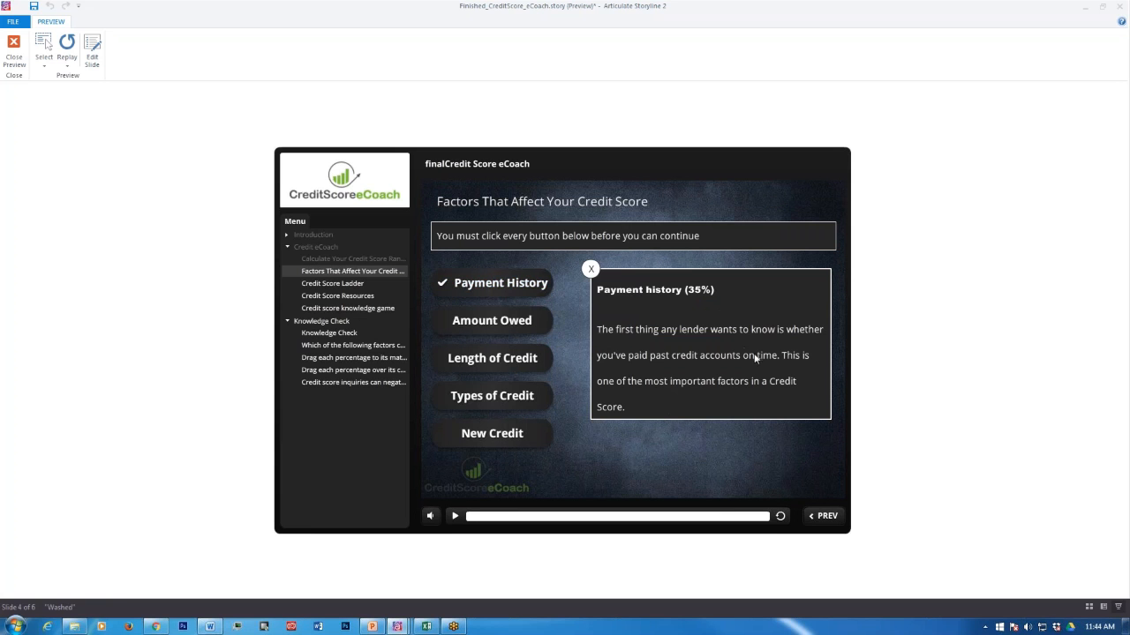
{"action": "left_click", "coordinate": [504, 323]}
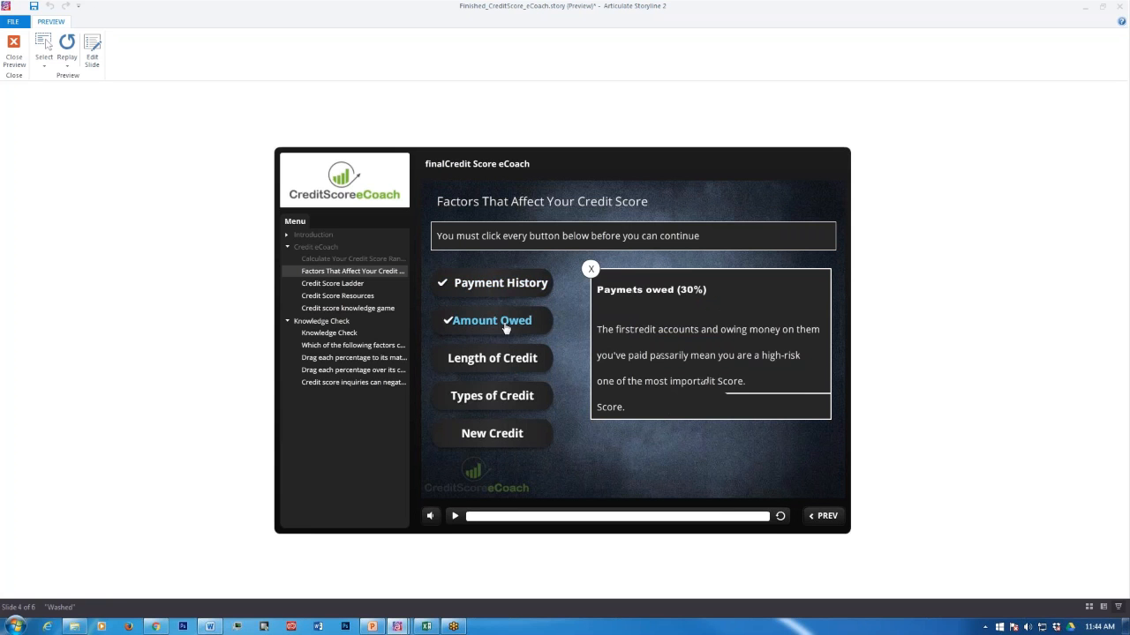
{"action": "left_click", "coordinate": [509, 289]}
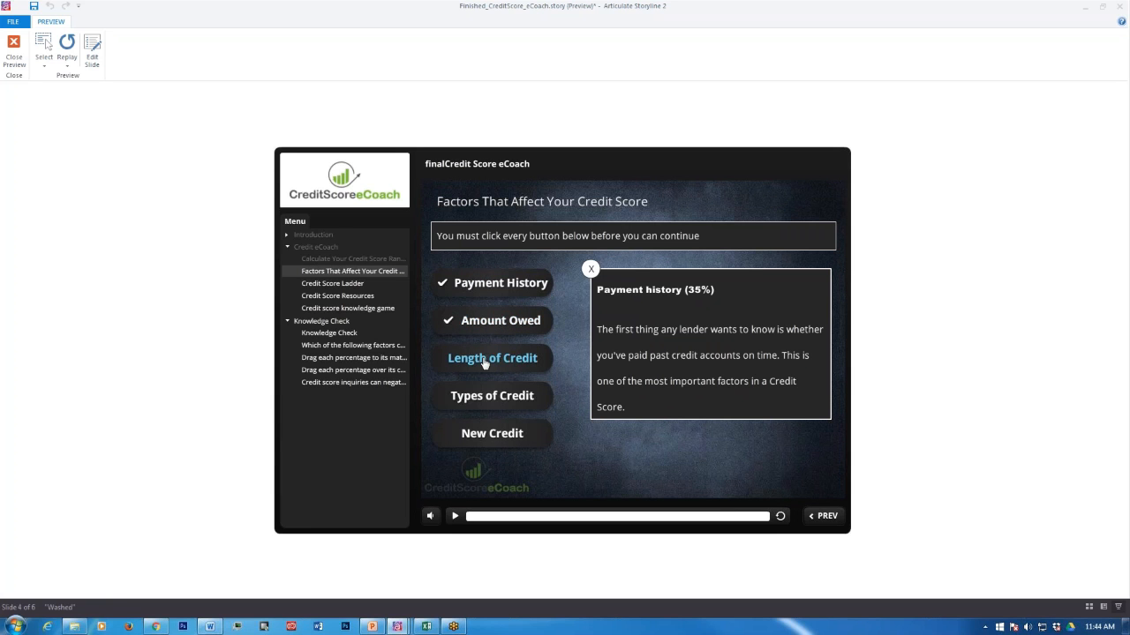
{"action": "left_click", "coordinate": [484, 362]}
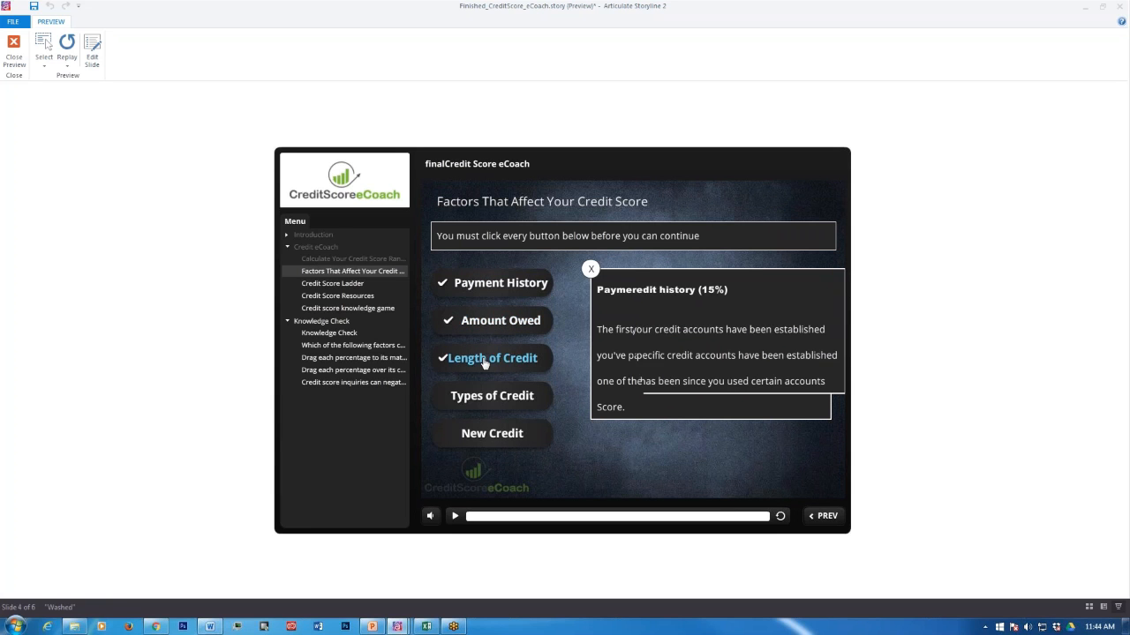
{"action": "left_click", "coordinate": [499, 439]}
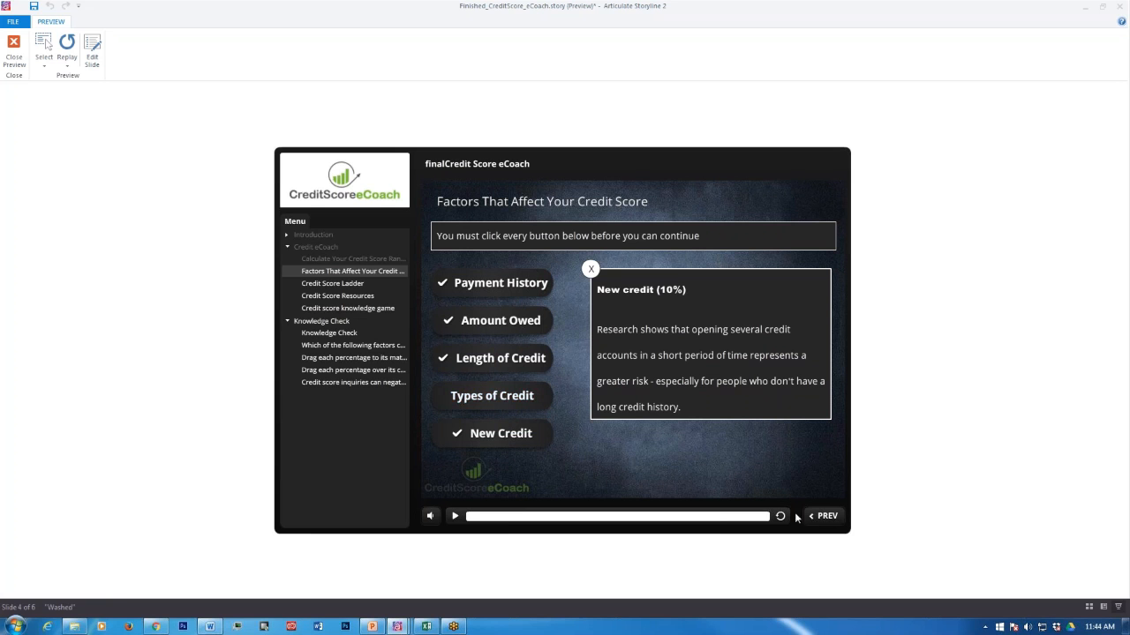
{"action": "left_click", "coordinate": [491, 395]}
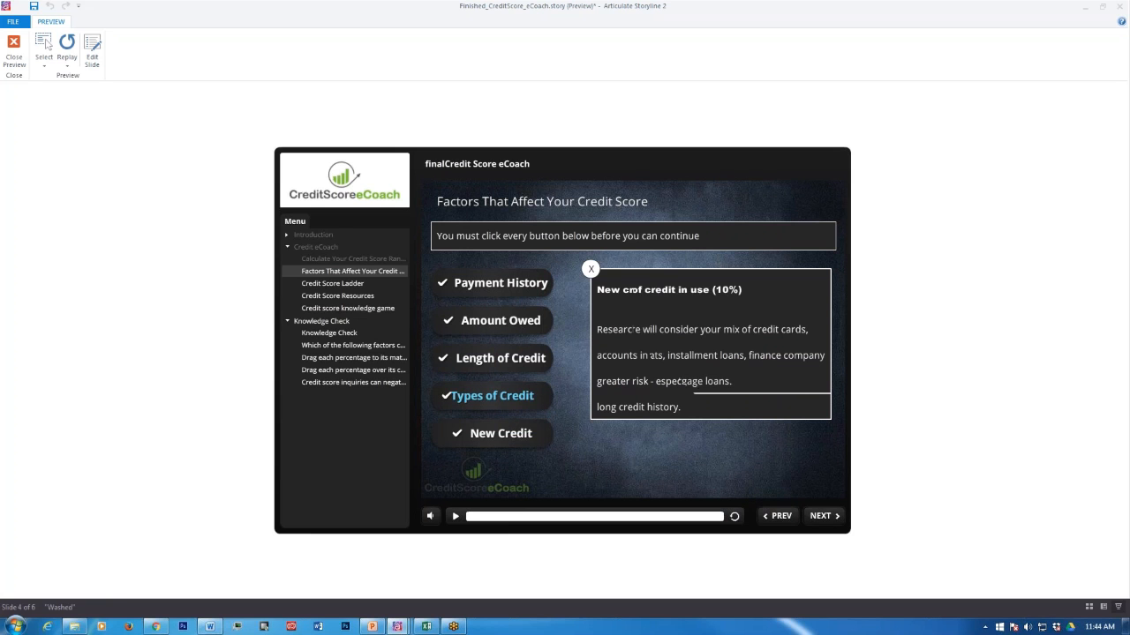
{"action": "left_click", "coordinate": [821, 516]}
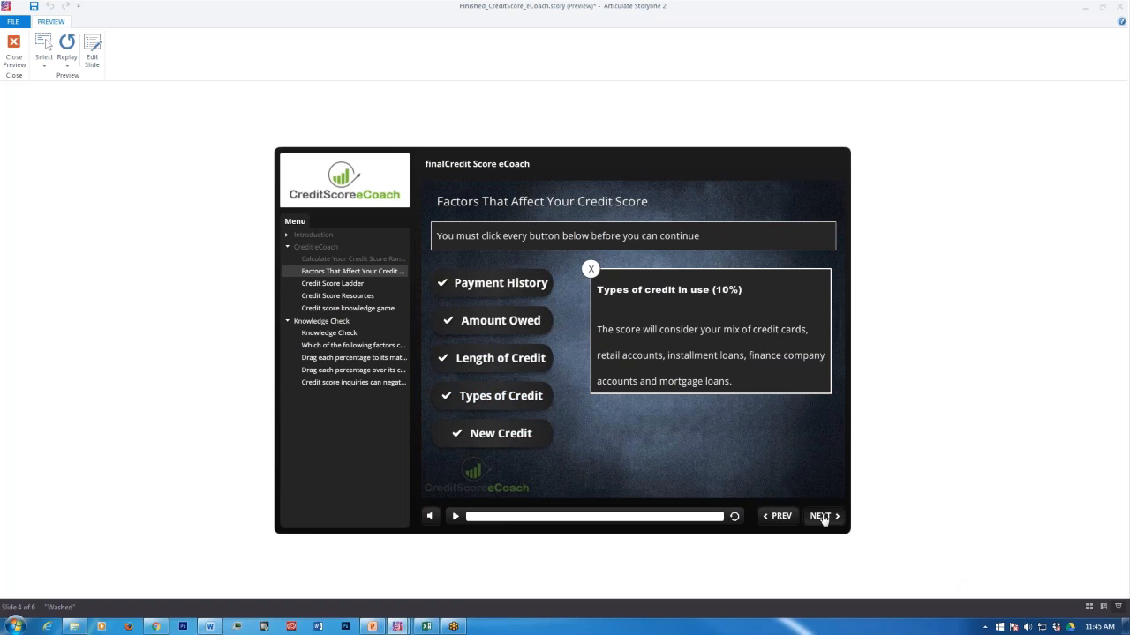
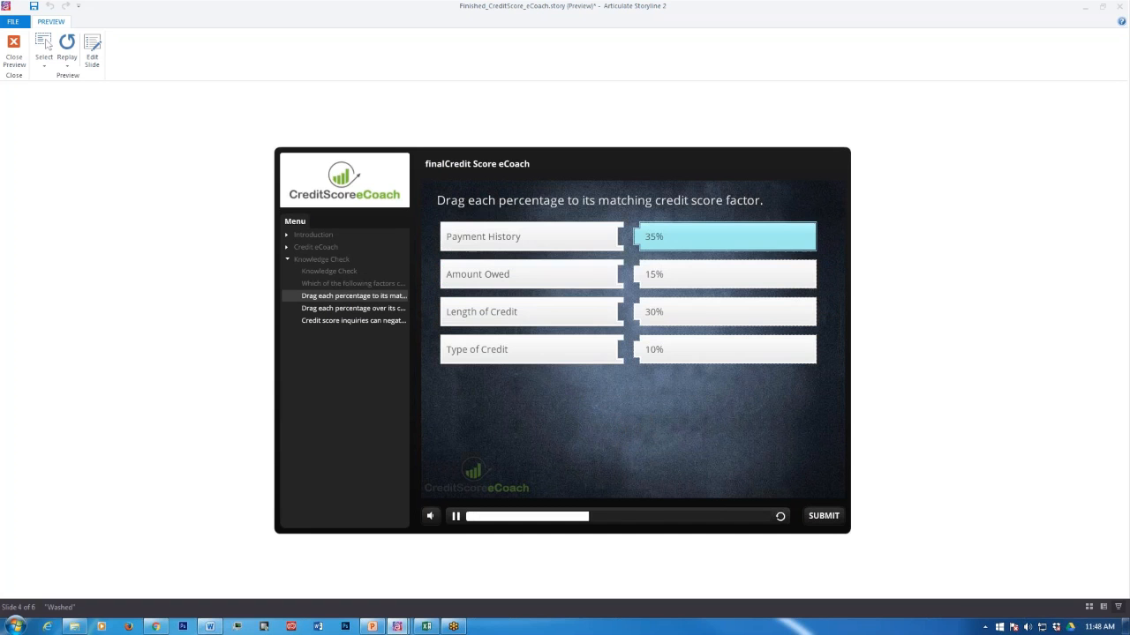
- Match 15% to Payment History, 35% to Amount Owed, 10% to Length of Credit and 30% to Type of Credit
{"action": "left_click_drag", "start_coordinate": [715, 248], "coordinate": [699, 276]}
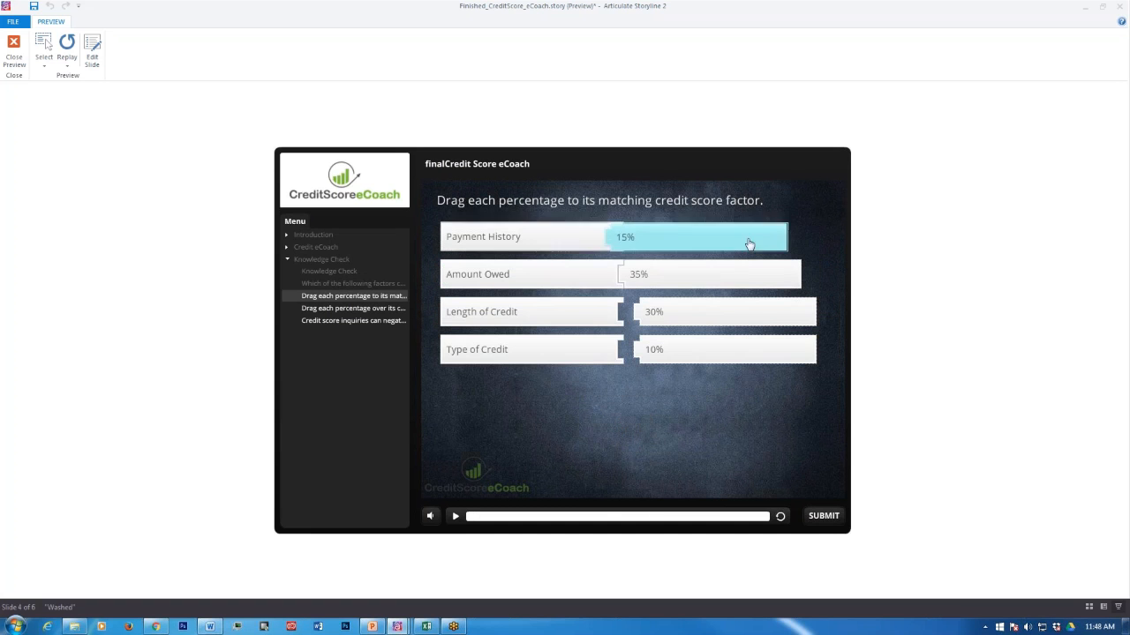
{"action": "mouse_move", "coordinate": [717, 351]}
{"action": "left_mouse_down"}
{"action": "mouse_move", "coordinate": [700, 315]}
{"action": "mouse_move", "coordinate": [736, 353]}
{"action": "mouse_move", "coordinate": [717, 352]}
{"action": "left_mouse_up"}
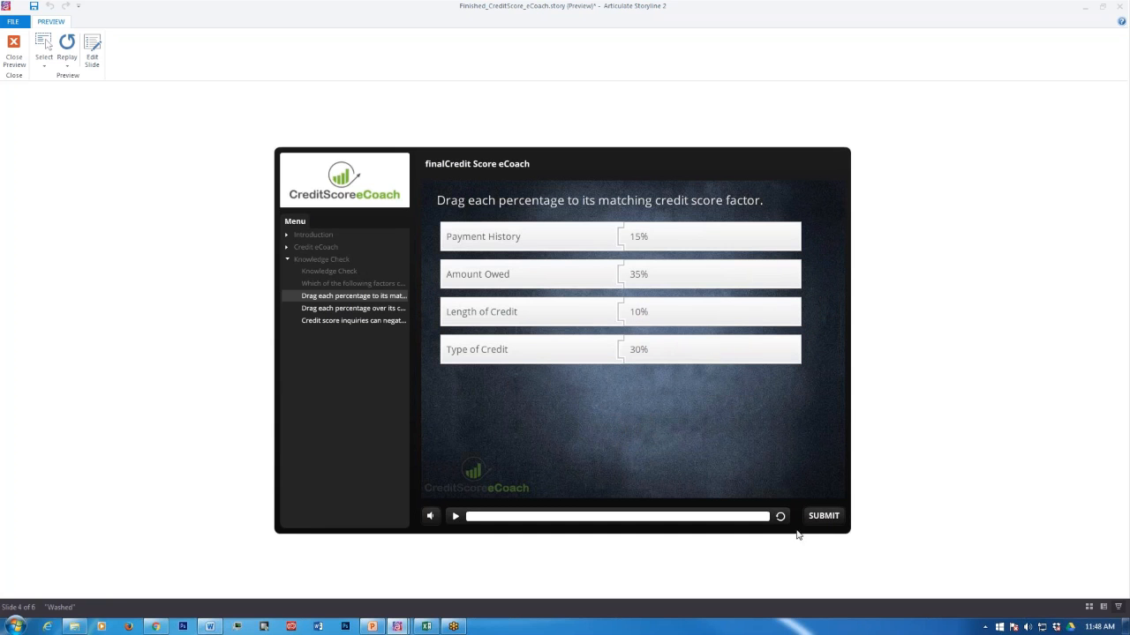
- Submit the matching answers and continue past the feedback to the percentage-to-target question
{"action": "left_click", "coordinate": [821, 516]}
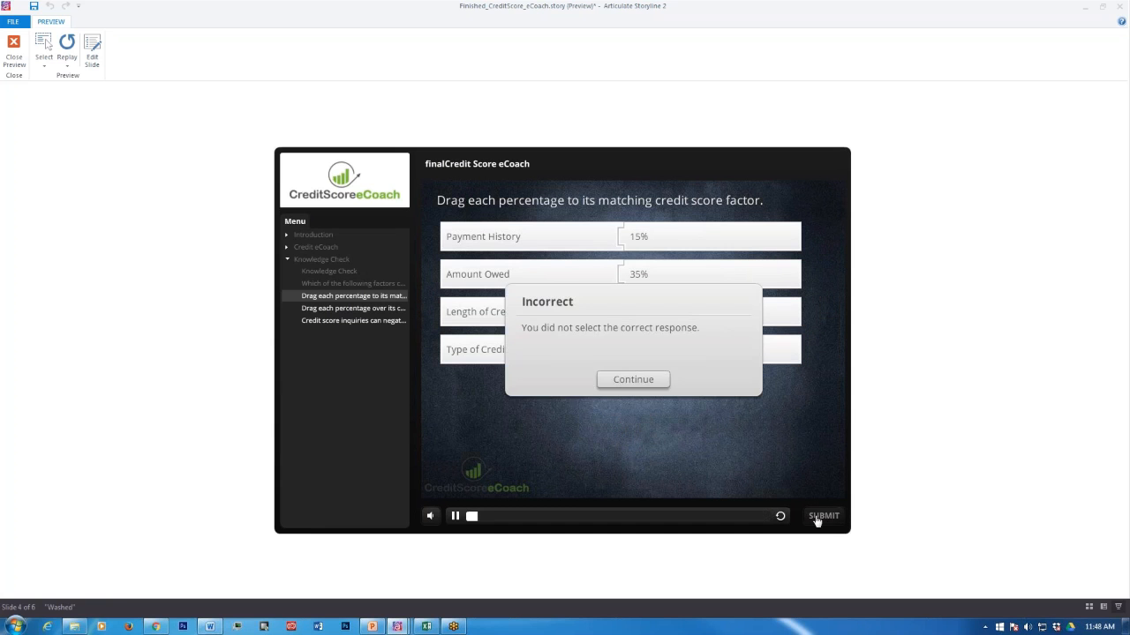
{"action": "left_click", "coordinate": [644, 385]}
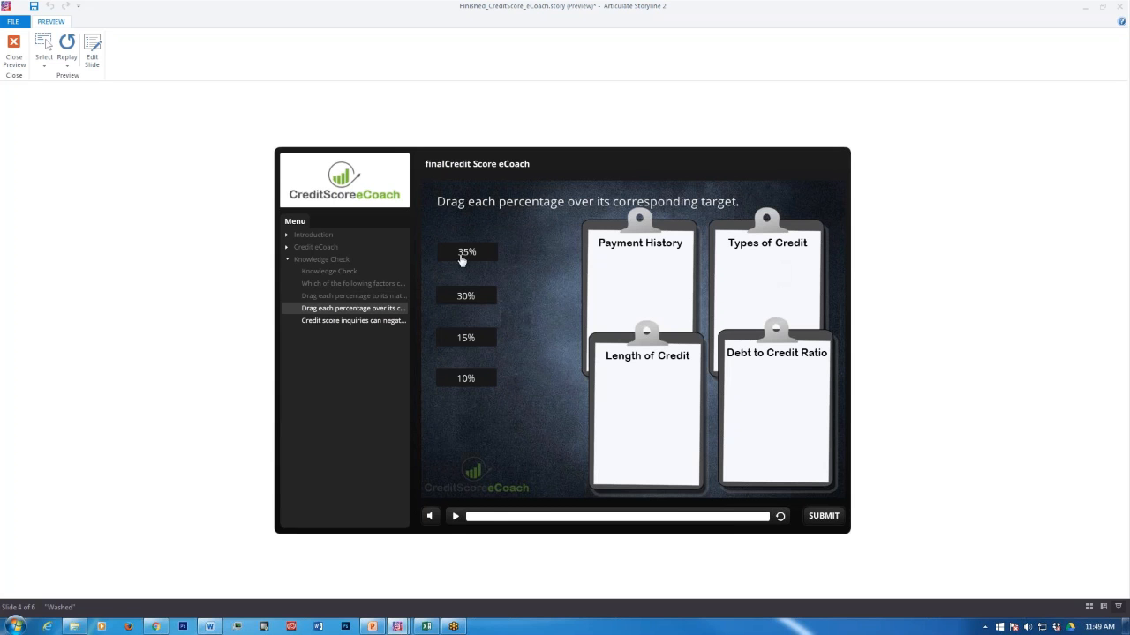
- Place 35% on Payment History, 10% on Types of Credit, 30% on Length of Credit and 15% on Debt to Credit Ratio, then submit and continue
{"action": "left_click_drag", "start_coordinate": [463, 256], "coordinate": [627, 275]}
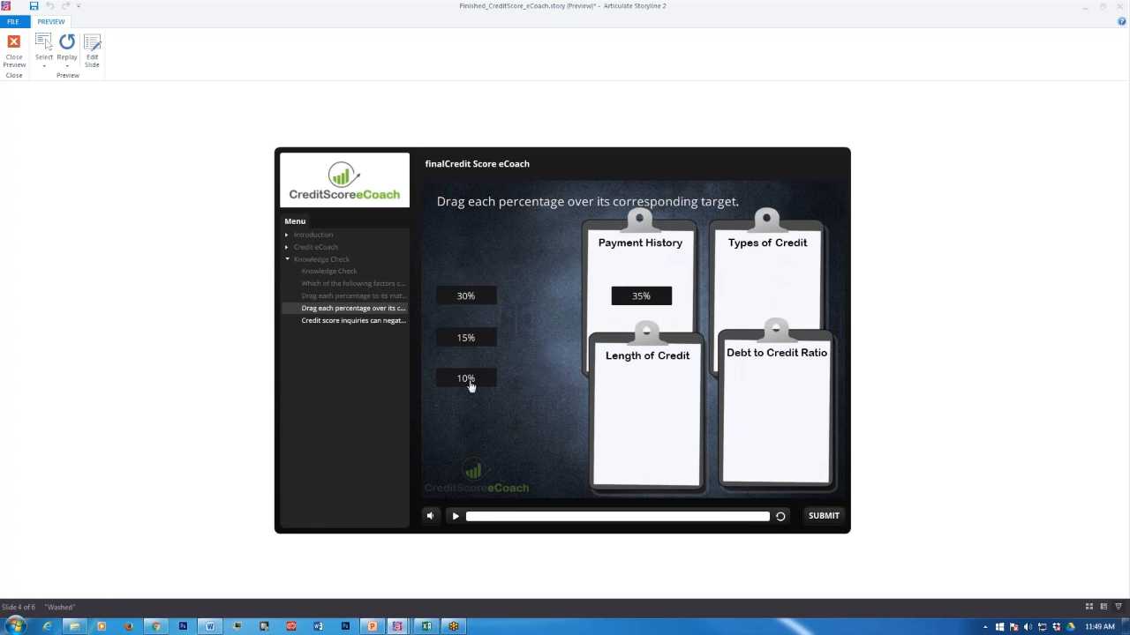
{"action": "left_click_drag", "start_coordinate": [469, 383], "coordinate": [759, 290]}
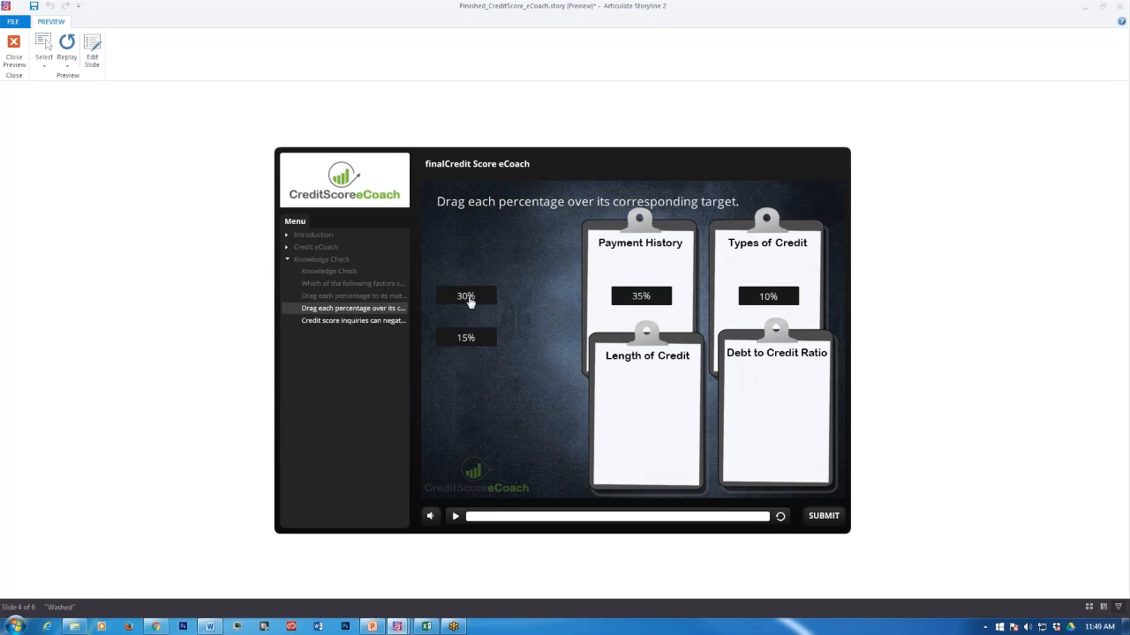
{"action": "left_click_drag", "start_coordinate": [471, 302], "coordinate": [637, 410]}
{"action": "left_click_drag", "start_coordinate": [460, 352], "coordinate": [760, 411]}
{"action": "left_click", "coordinate": [824, 516]}
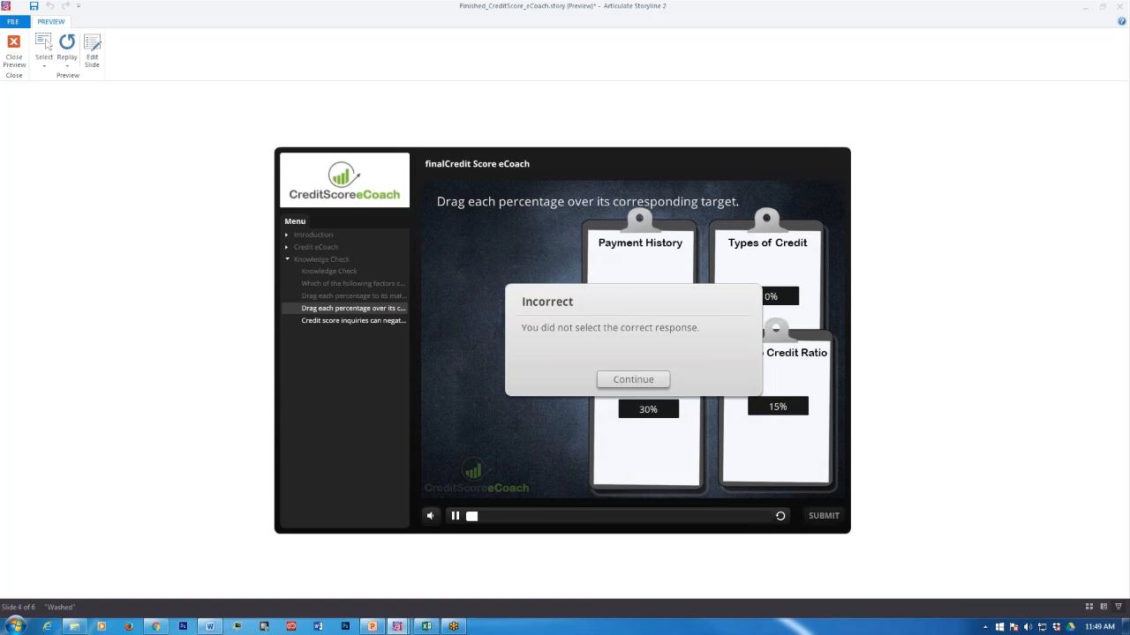
{"action": "left_click", "coordinate": [641, 385]}
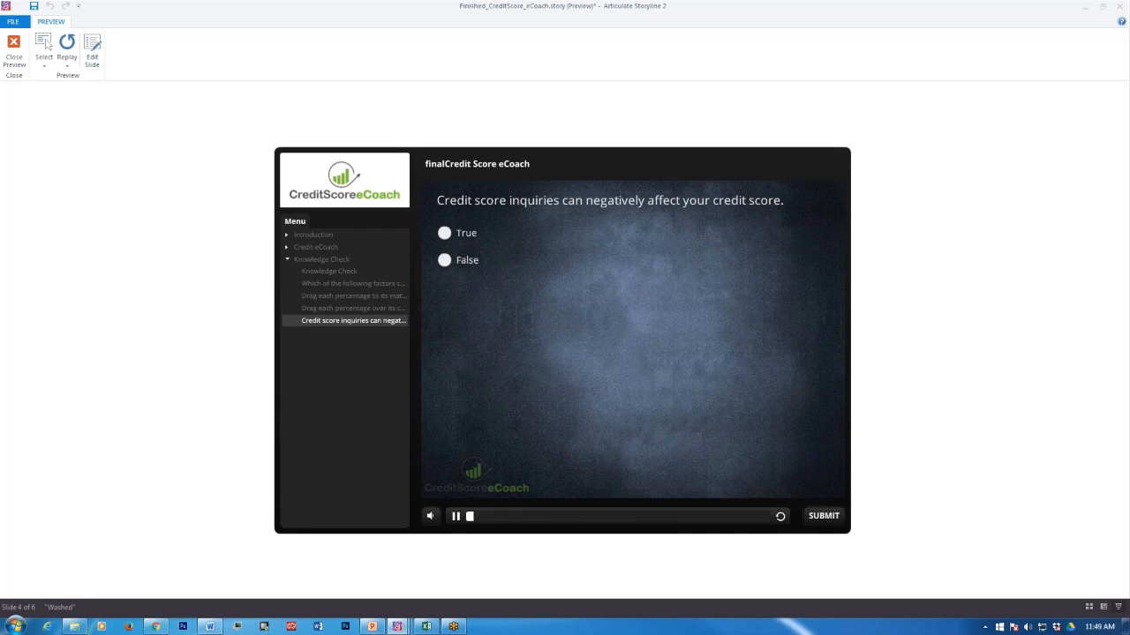
- Answer True to the credit score inquiries question, submit it and continue to the quiz results
{"action": "left_click", "coordinate": [445, 233]}
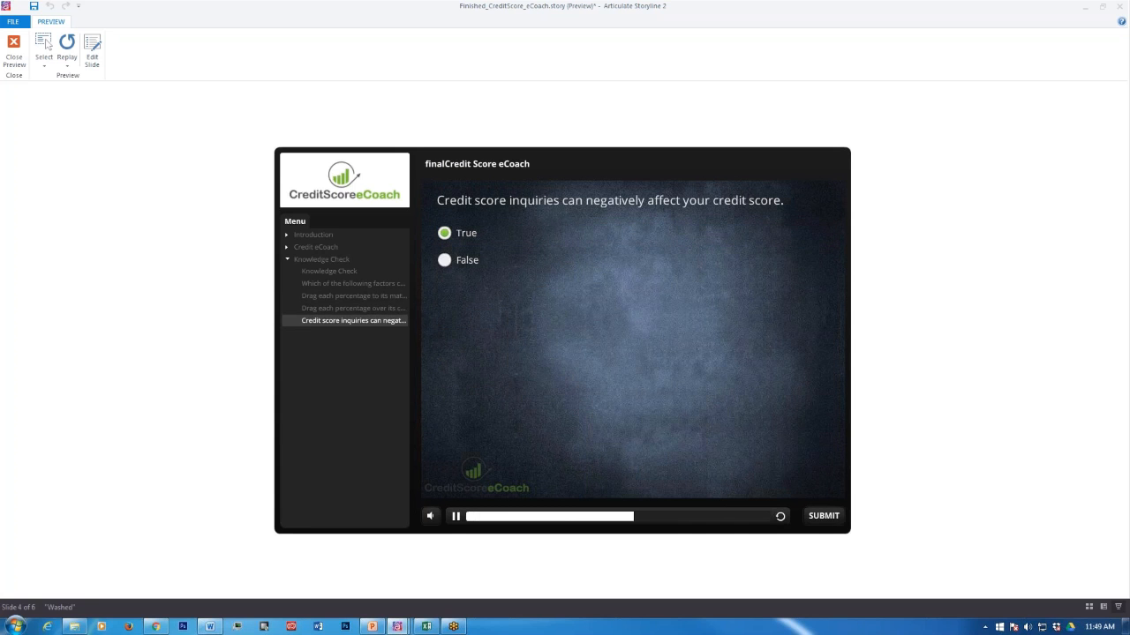
{"action": "left_click", "coordinate": [824, 519]}
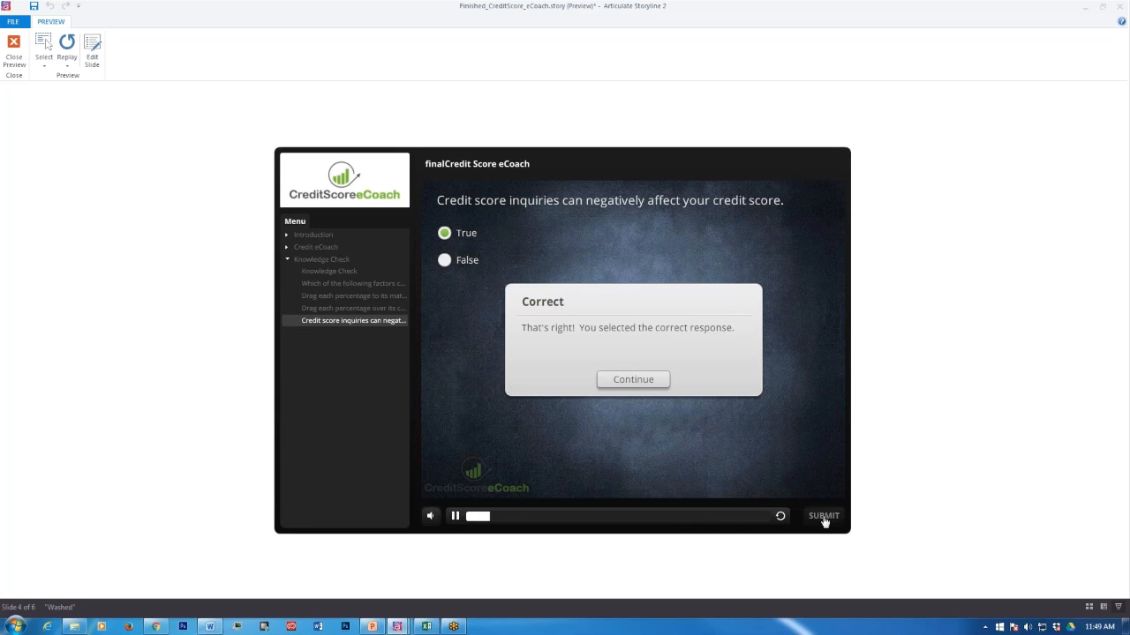
{"action": "left_click", "coordinate": [633, 380]}
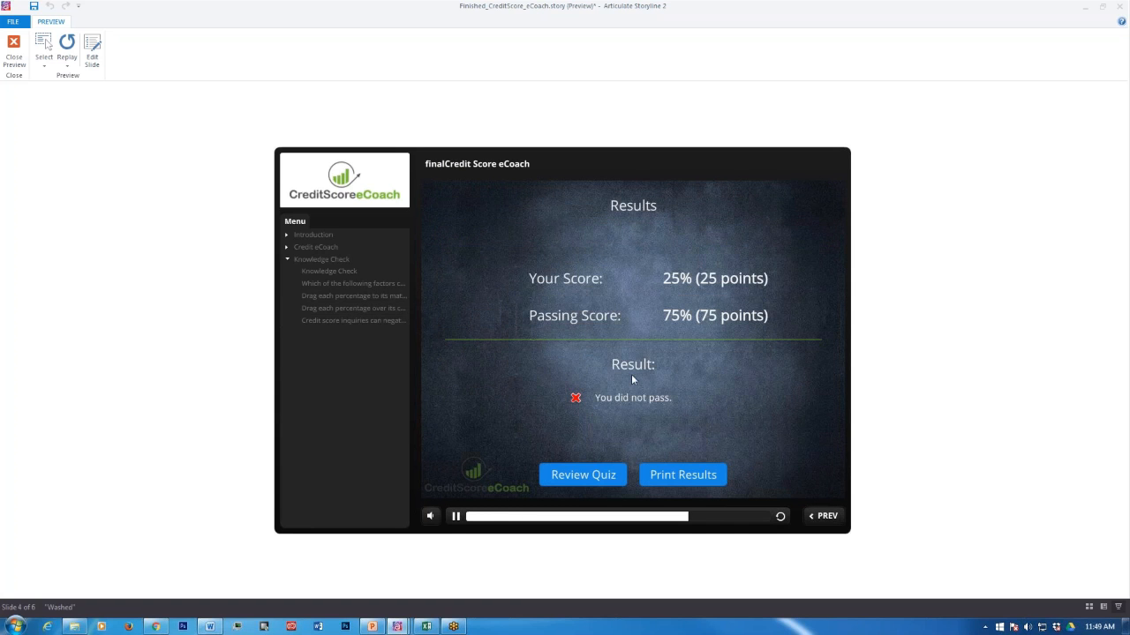
- Review the quiz from the Results slide, going through all four answered questions and returning to the results
{"action": "left_click", "coordinate": [594, 481]}
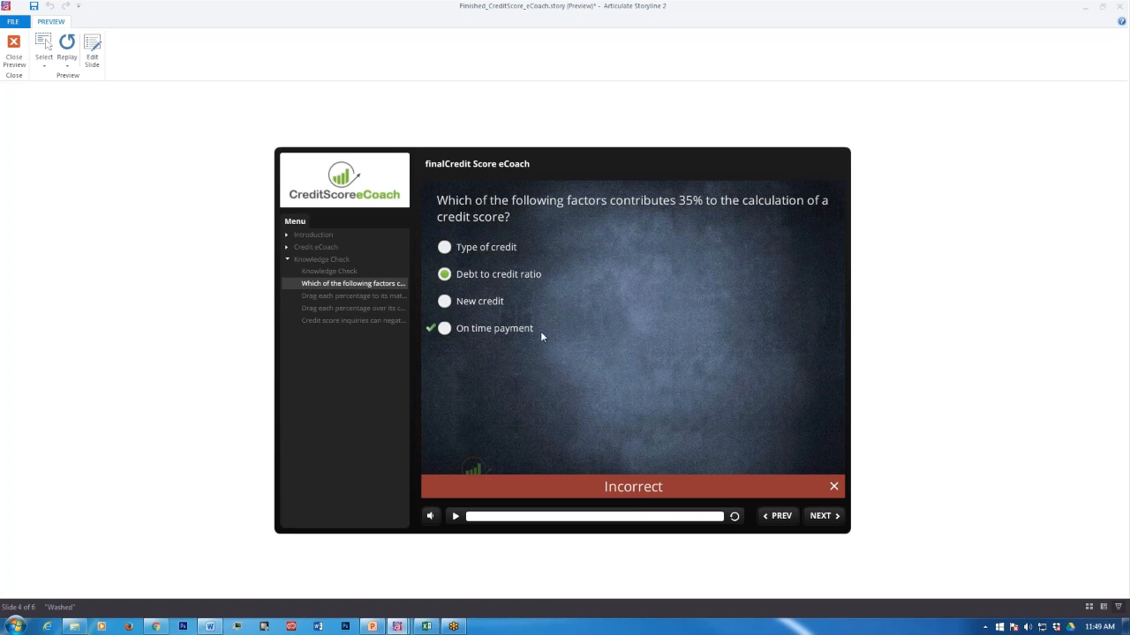
{"action": "left_click", "coordinate": [826, 518]}
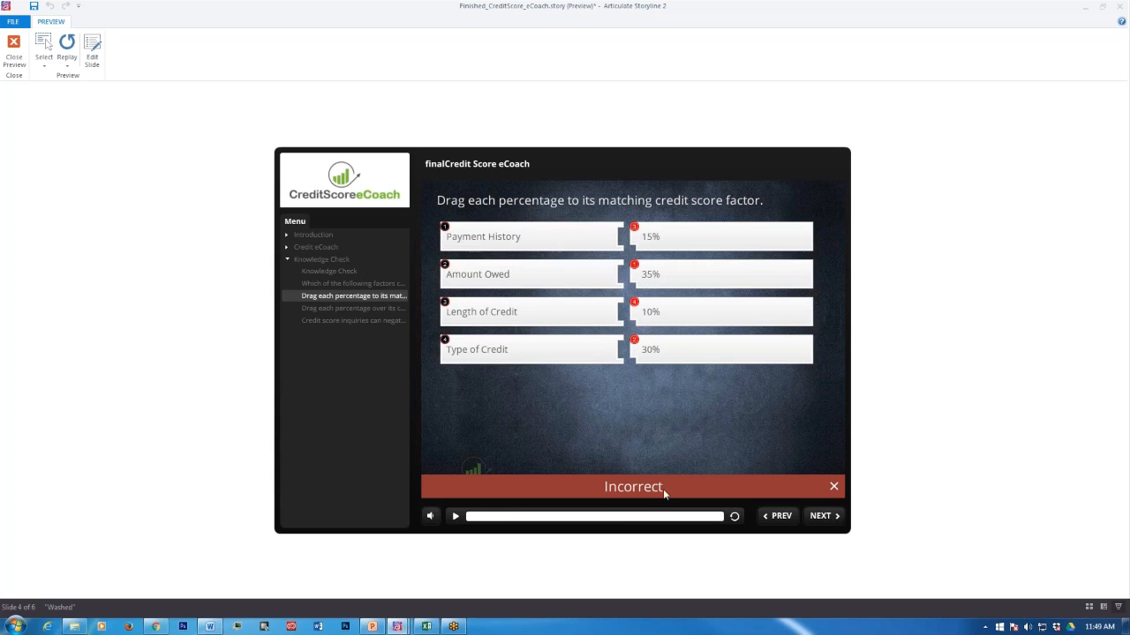
{"action": "left_click", "coordinate": [821, 519]}
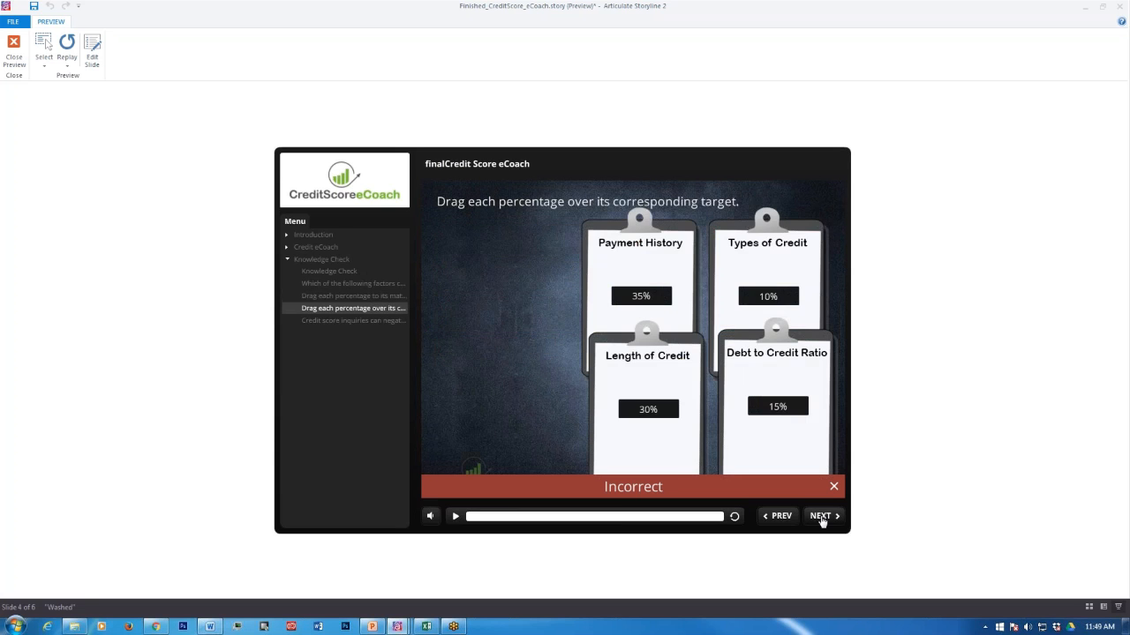
{"action": "left_click", "coordinate": [821, 519]}
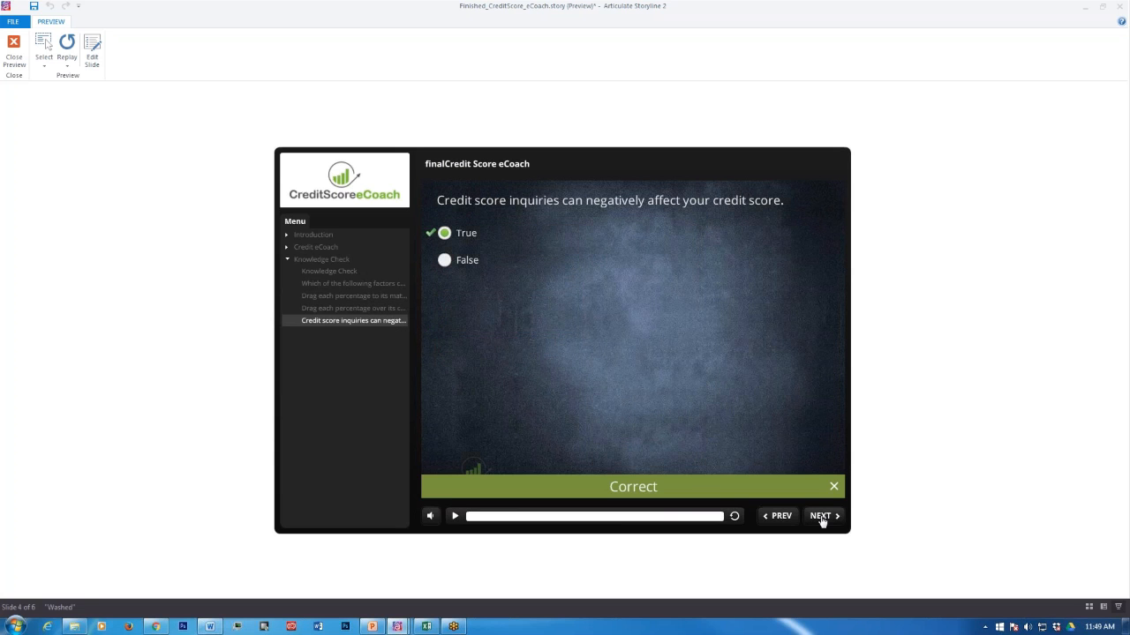
{"action": "left_click", "coordinate": [821, 519]}
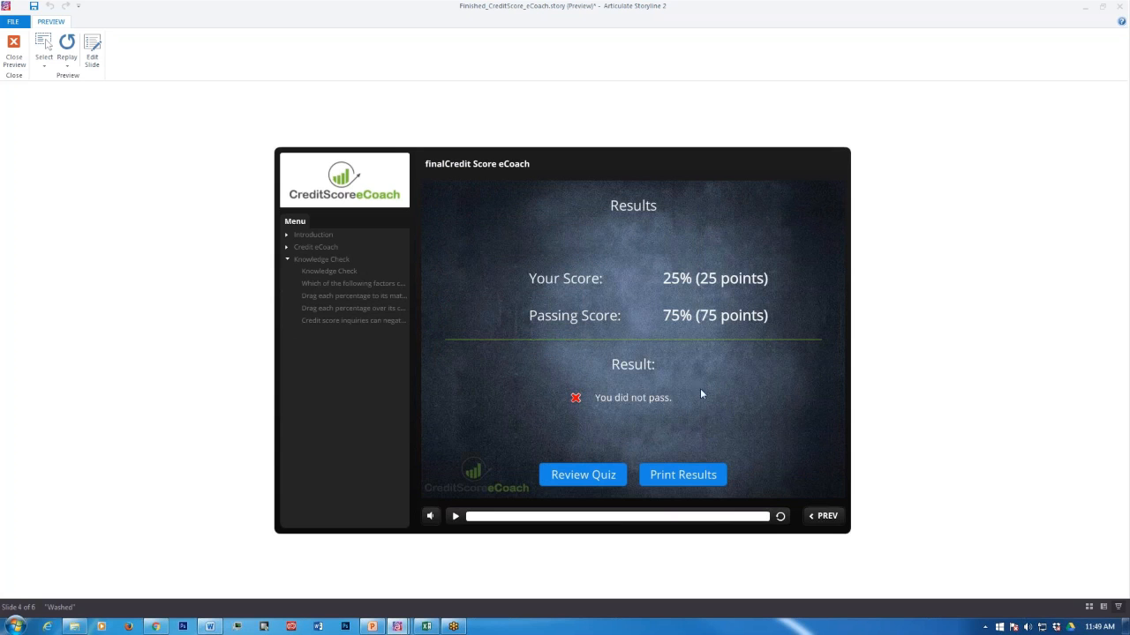
- Close the course preview and display question slide 3.4 in Slide View
{"action": "left_click", "coordinate": [13, 46]}
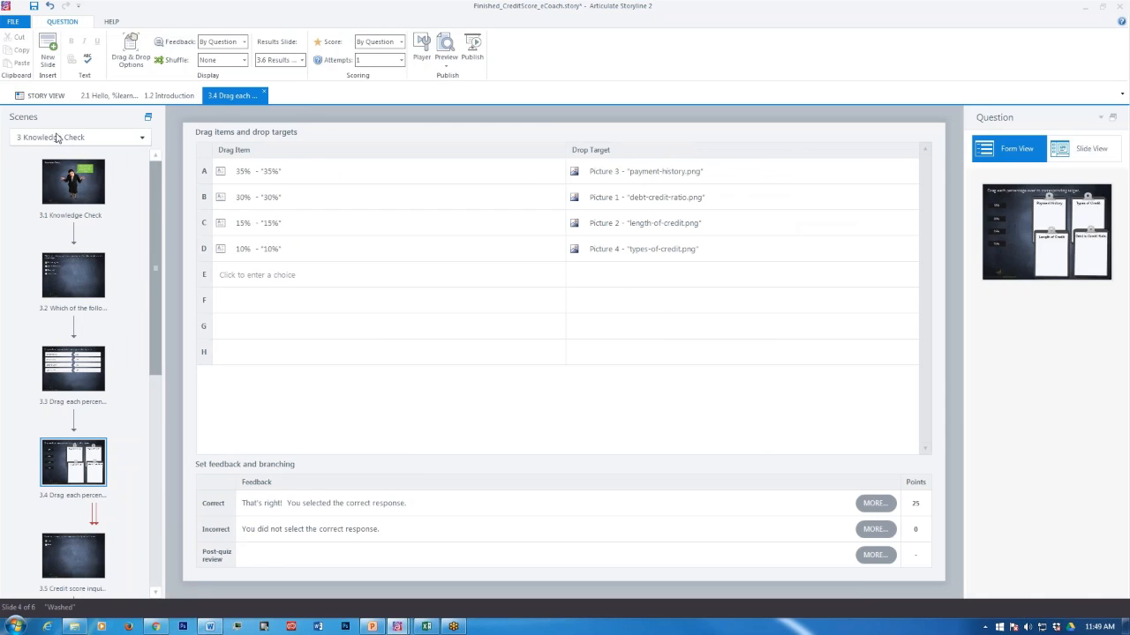
{"action": "left_click", "coordinate": [1086, 149]}
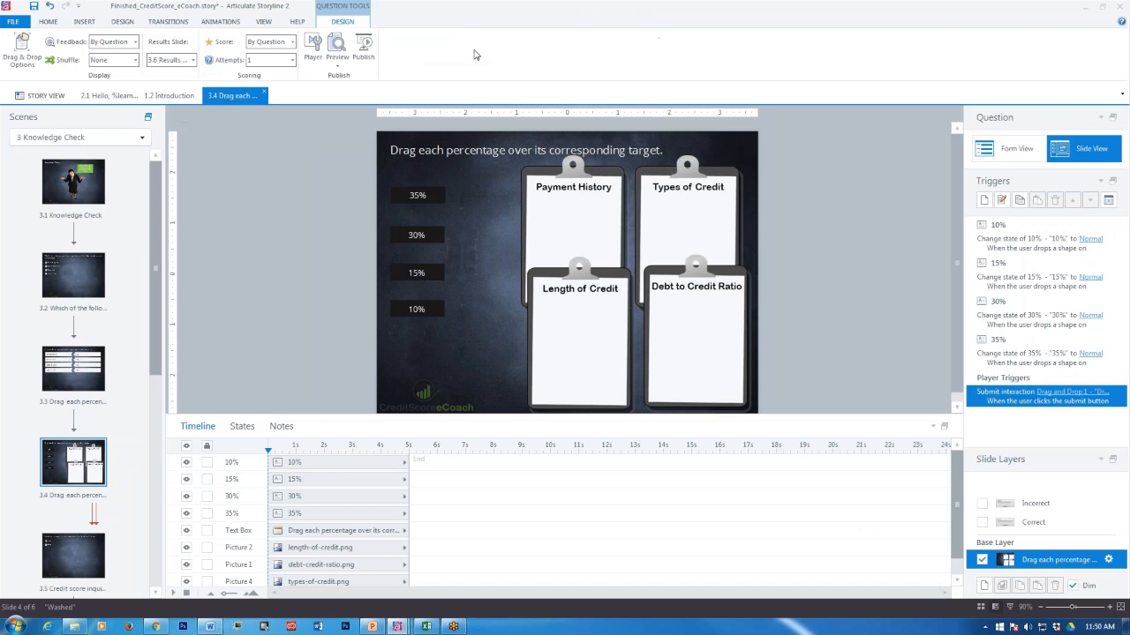
- Open the Web publishing options and enable the Articulate Mobile Player for iOS or Android
{"action": "left_click", "coordinate": [365, 49]}
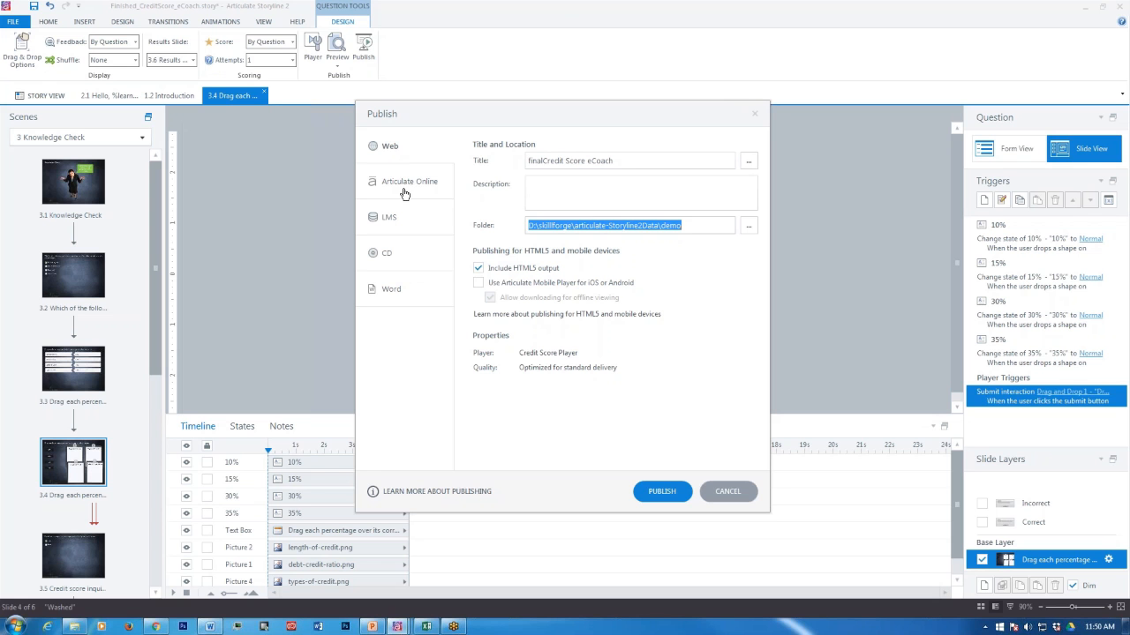
{"action": "left_click", "coordinate": [385, 151]}
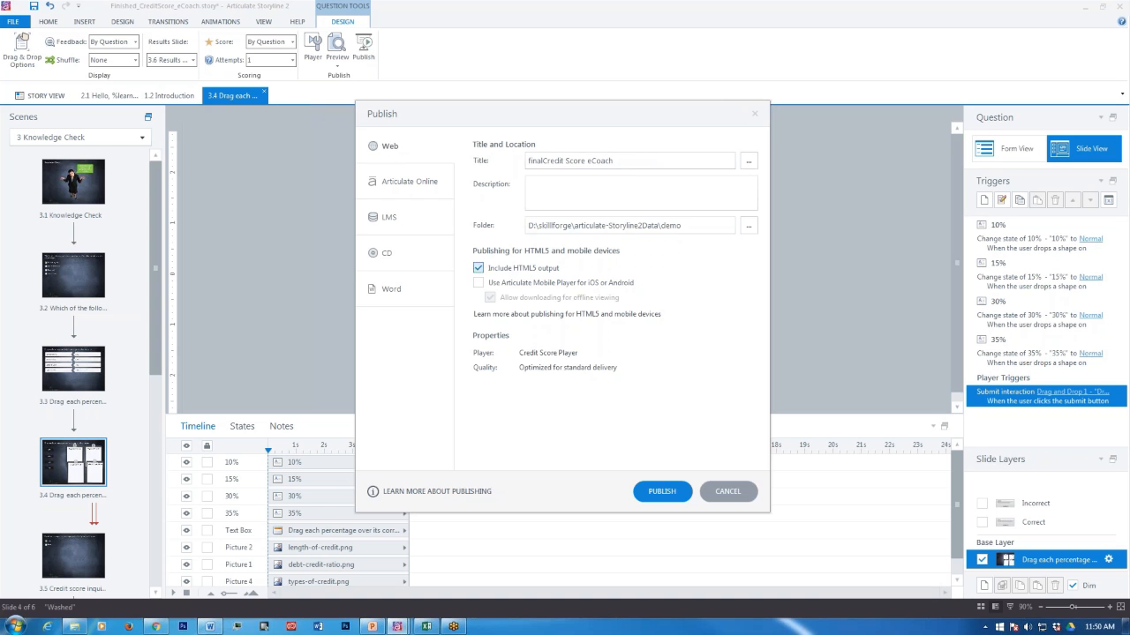
{"action": "left_click", "coordinate": [480, 283]}
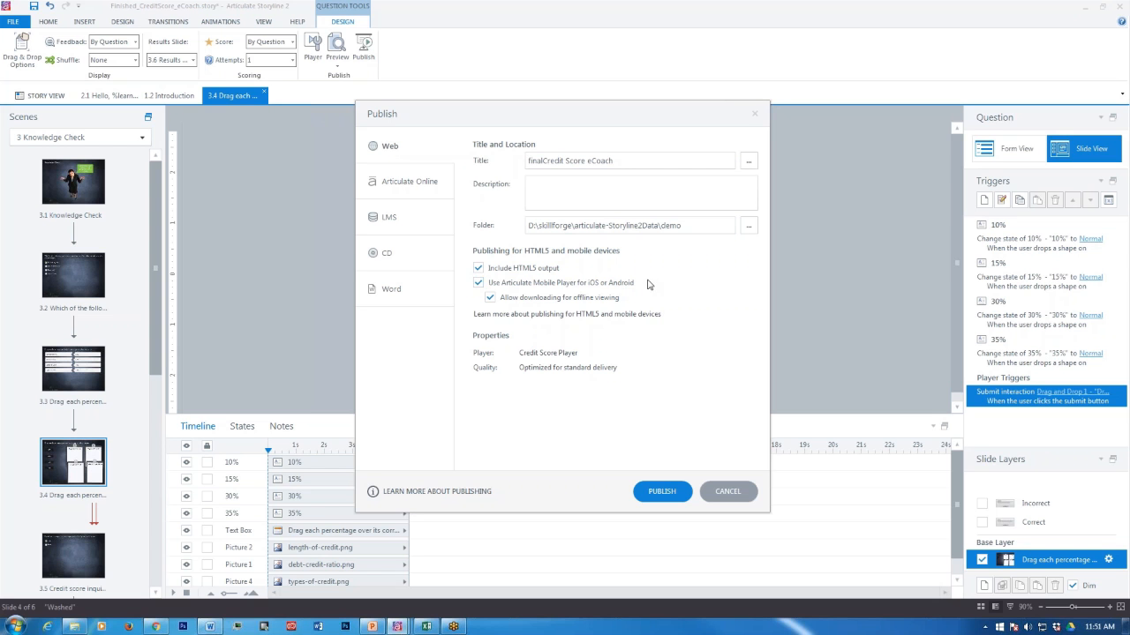
- Examine the Articulate Online, LMS, CD and Word publishing options, including the LMS output standard, and close without publishing
{"action": "left_click", "coordinate": [412, 183]}
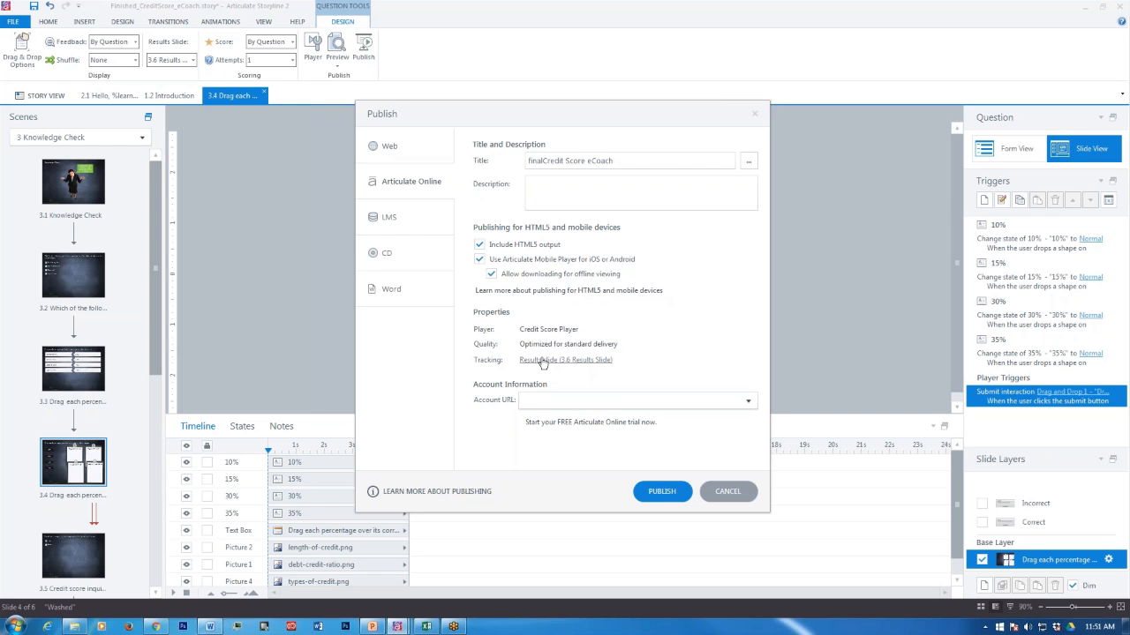
{"action": "left_click", "coordinate": [394, 222]}
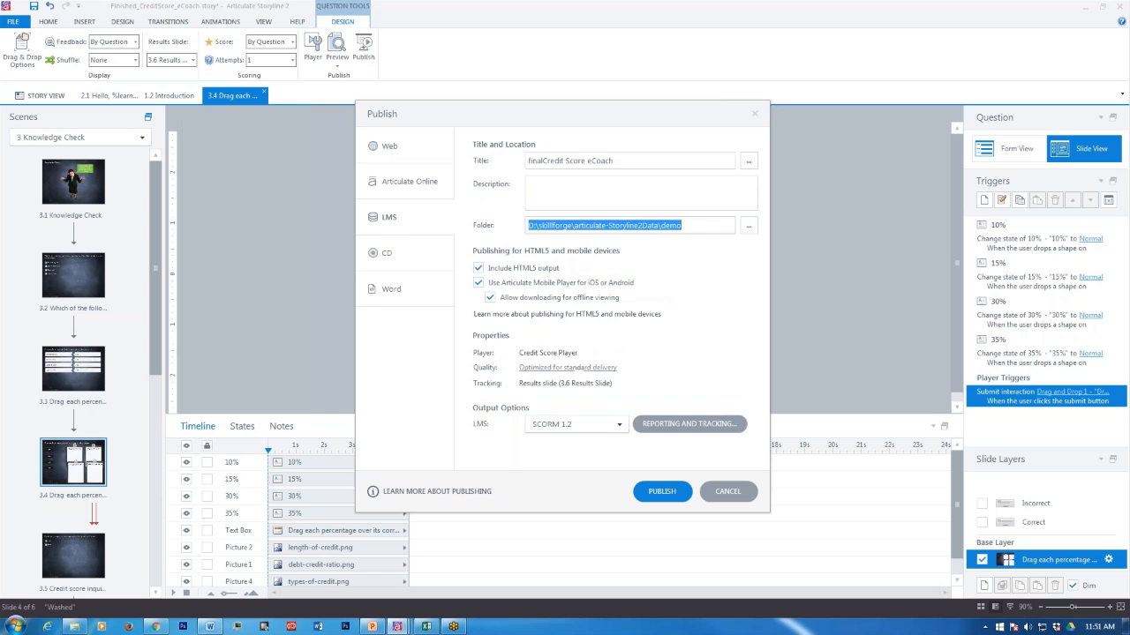
{"action": "left_click", "coordinate": [620, 426]}
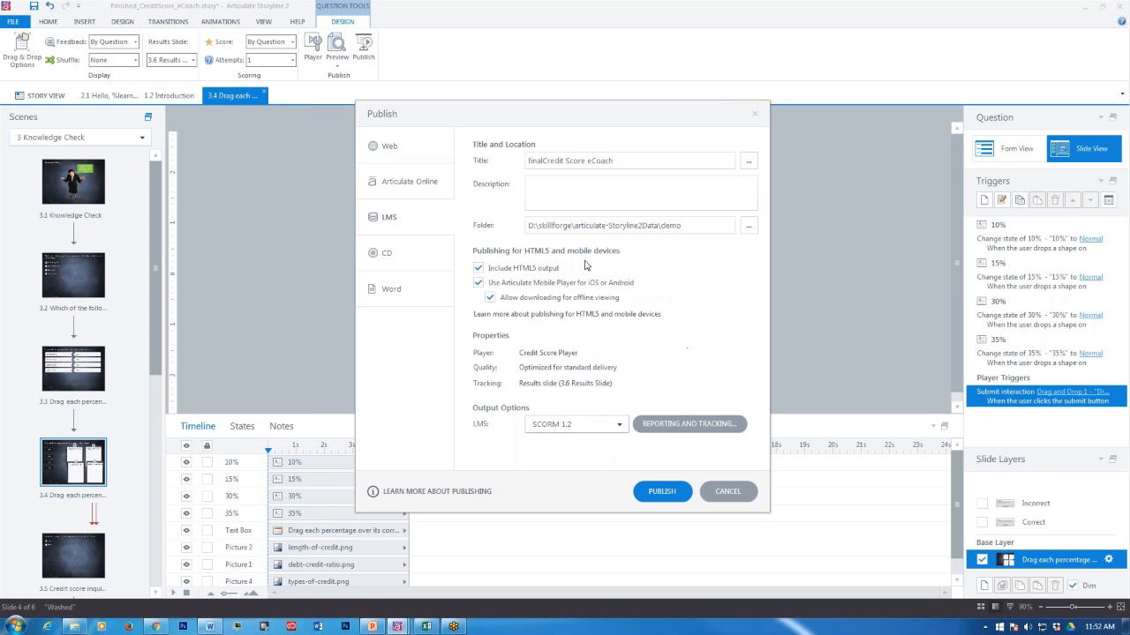
{"action": "left_click", "coordinate": [415, 259]}
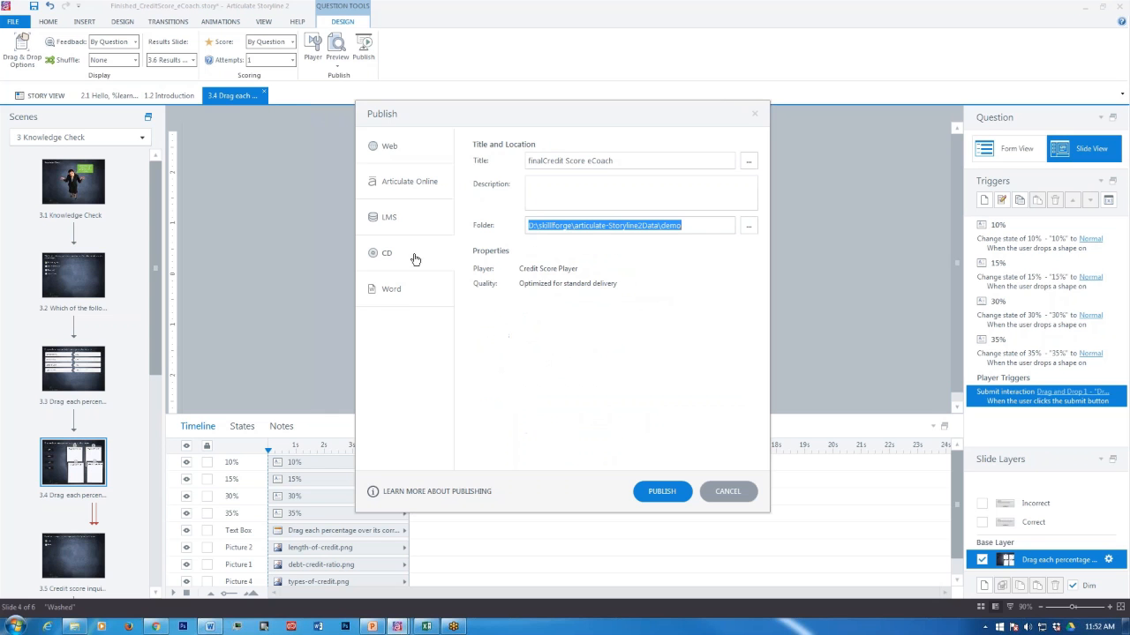
{"action": "left_click", "coordinate": [402, 291]}
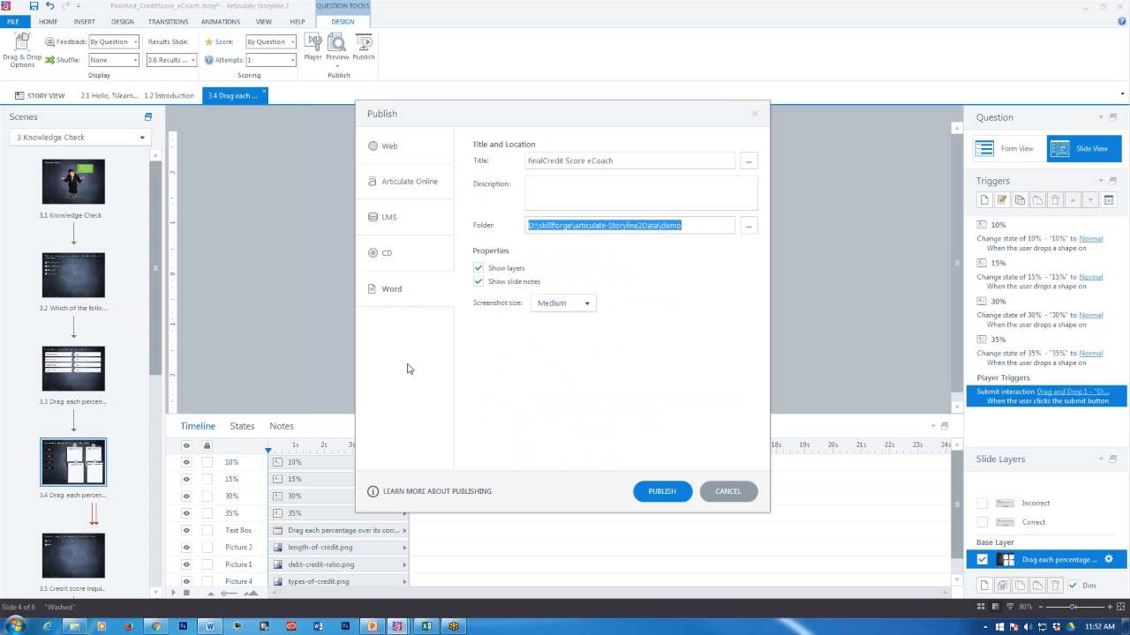
{"action": "left_click", "coordinate": [727, 495]}
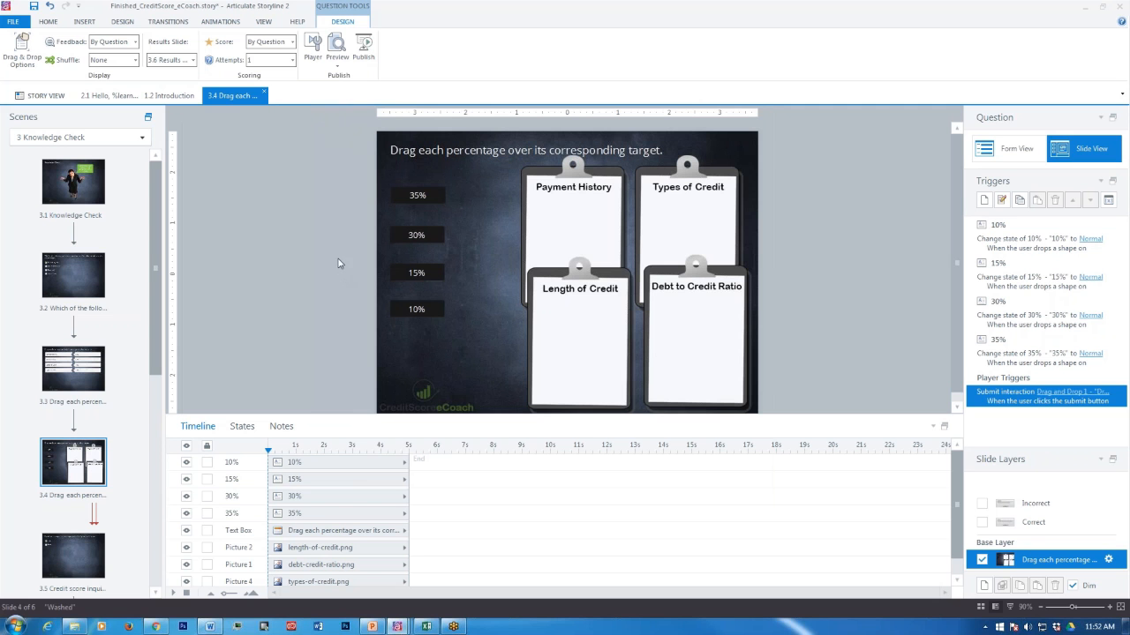
- Switch to the demo-CreditScore_eCoach project and open slide 1.2 Introduction from Story View
{"action": "left_click", "coordinate": [1086, 11]}
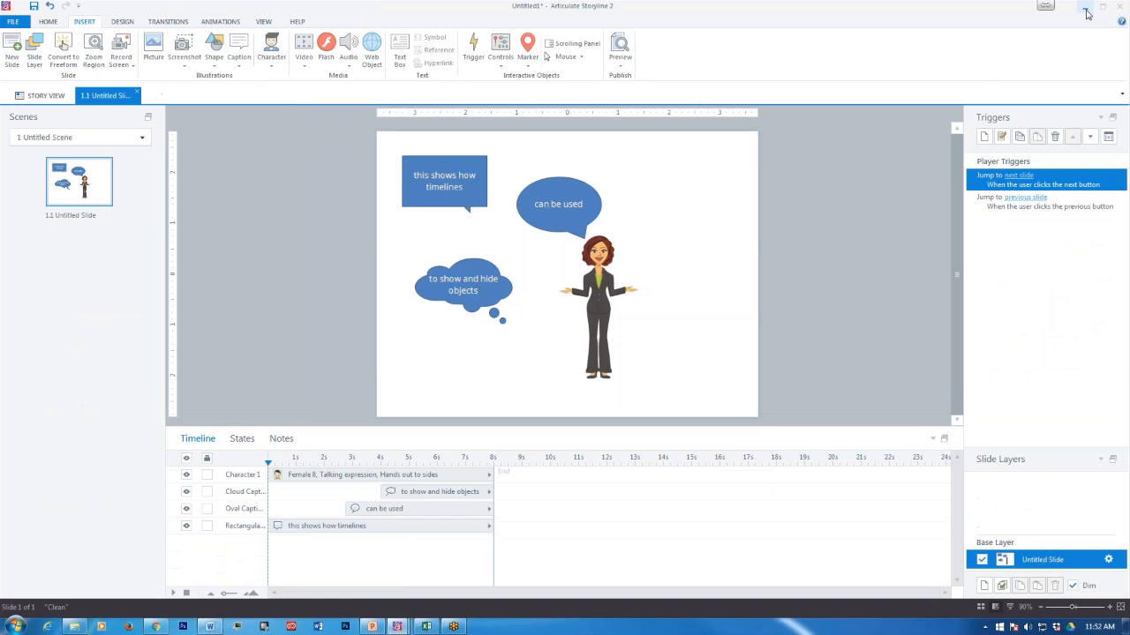
{"action": "left_click", "coordinate": [1087, 11]}
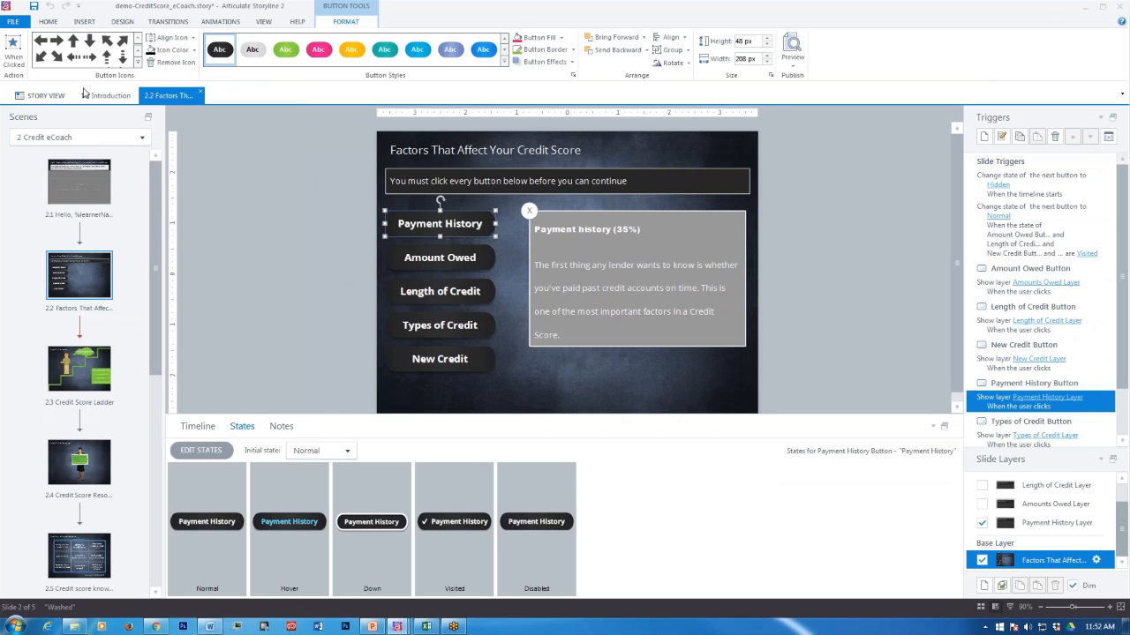
{"action": "left_click", "coordinate": [39, 96]}
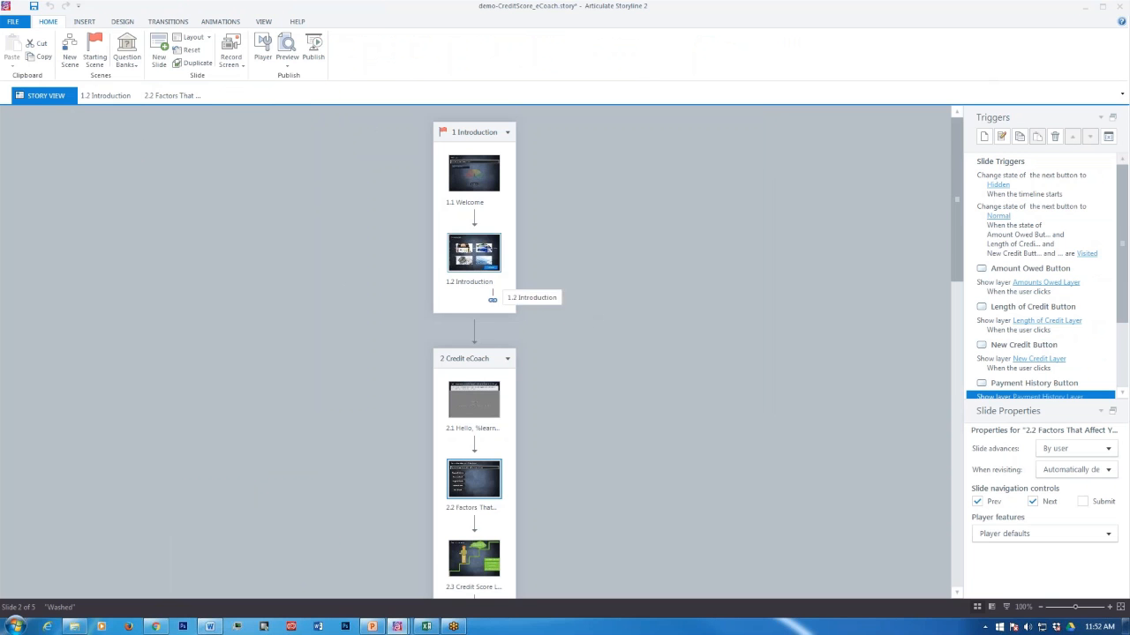
{"action": "left_click", "coordinate": [477, 263]}
{"action": "double_click", "coordinate": [477, 263]}
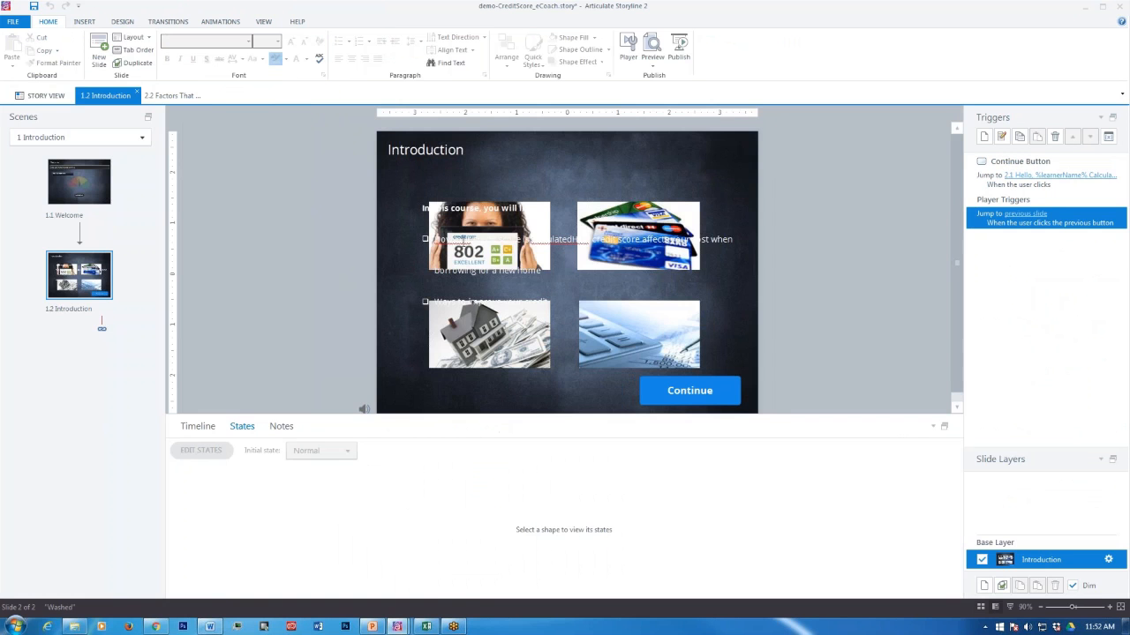
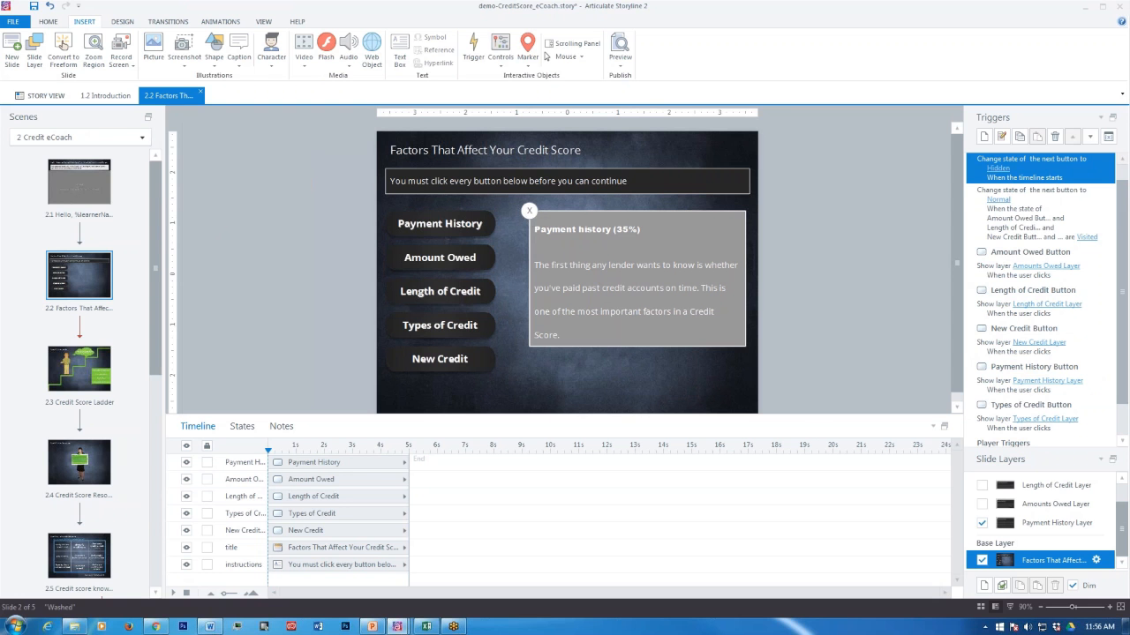
- Examine the New Credit button, the Payment History and Amounts Owed layers, and the Amounts Owed layer's properties on slide 2.2
{"action": "left_click", "coordinate": [435, 363]}
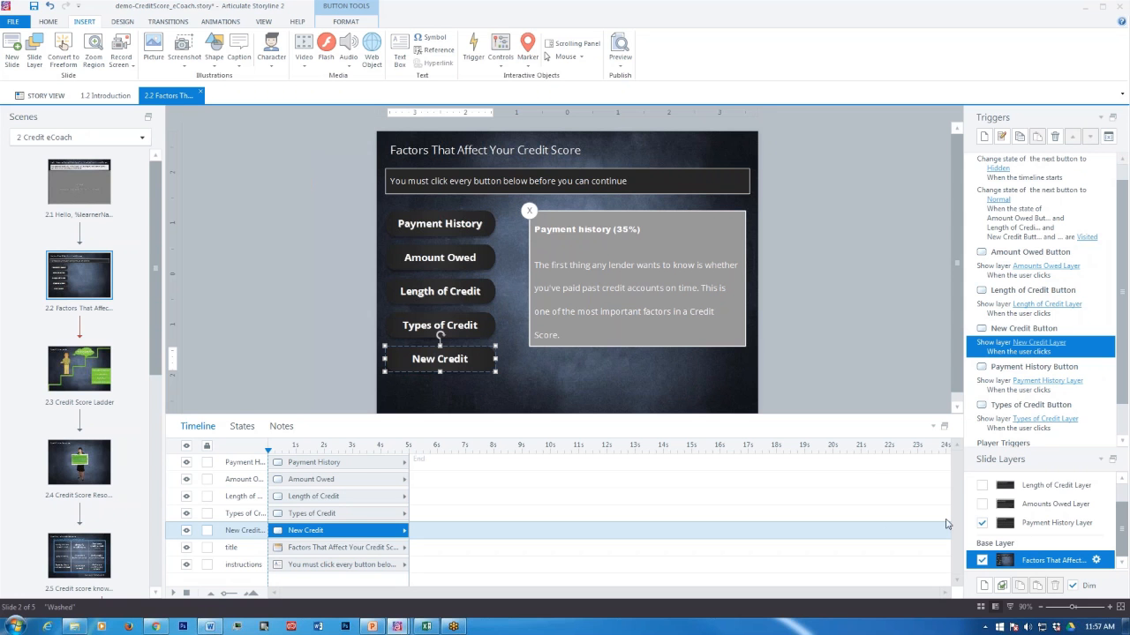
{"action": "left_click", "coordinate": [1045, 522]}
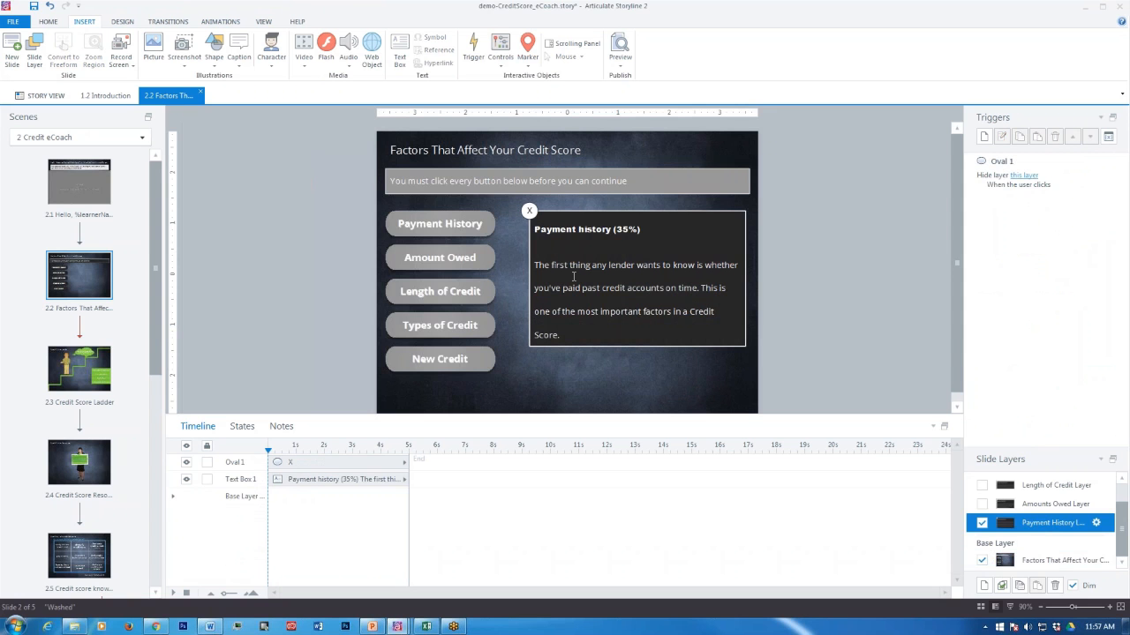
{"action": "left_click", "coordinate": [1045, 506]}
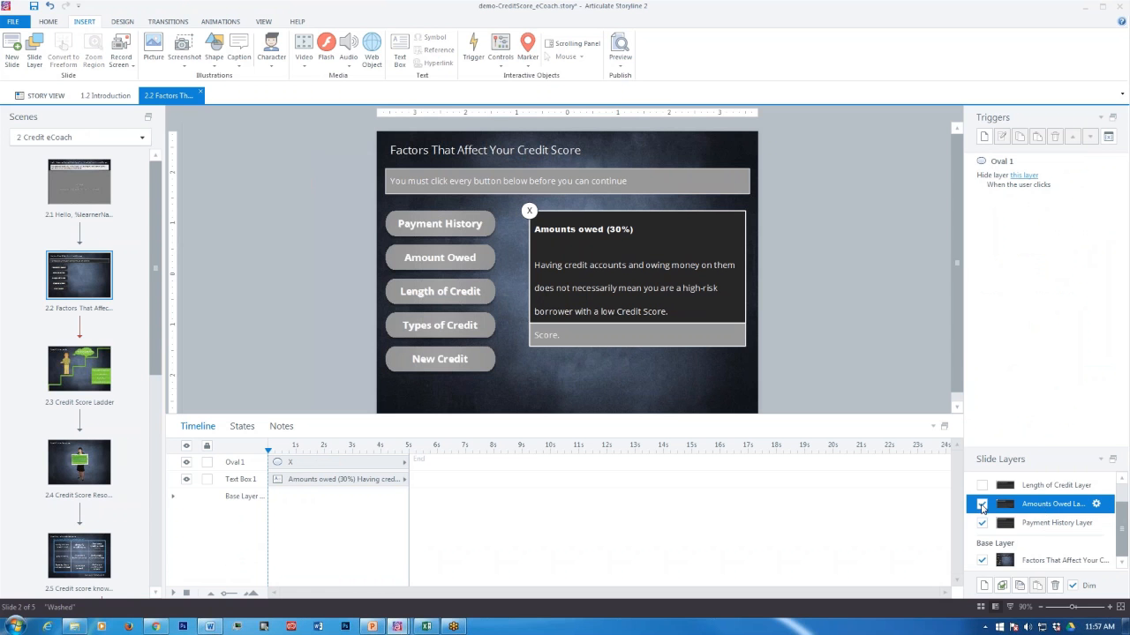
{"action": "left_click", "coordinate": [1096, 504]}
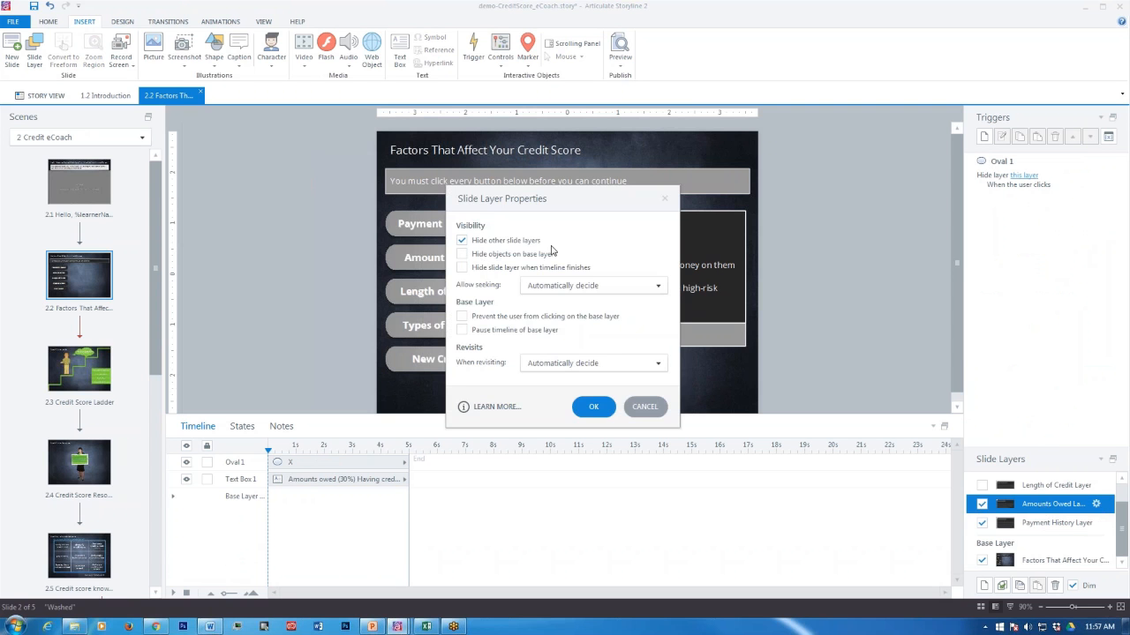
{"action": "left_click", "coordinate": [646, 407]}
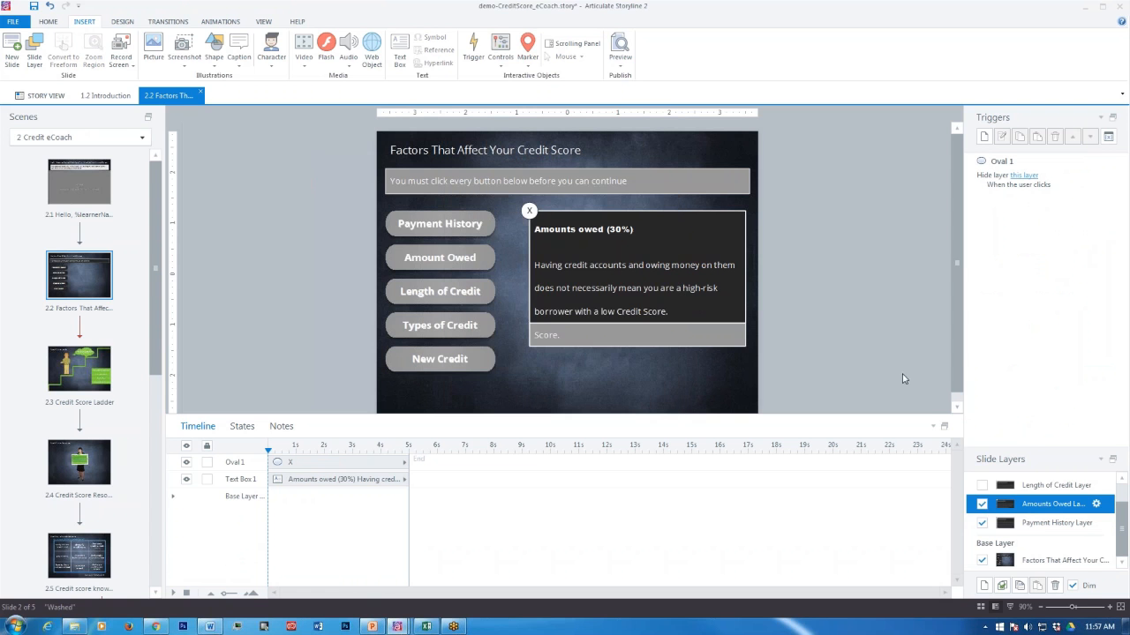
- Examine the Normal, Hover, Down, Visited and Disabled states of the Payment History button on slide 2.2's base layer
{"action": "left_click", "coordinate": [1041, 561]}
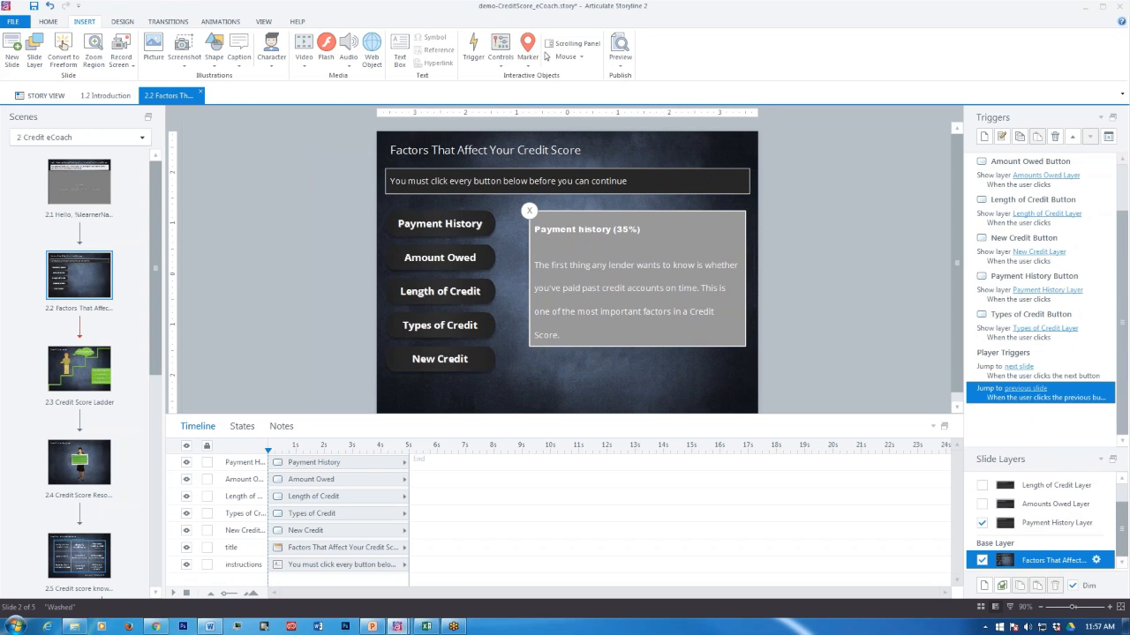
{"action": "left_click", "coordinate": [431, 224]}
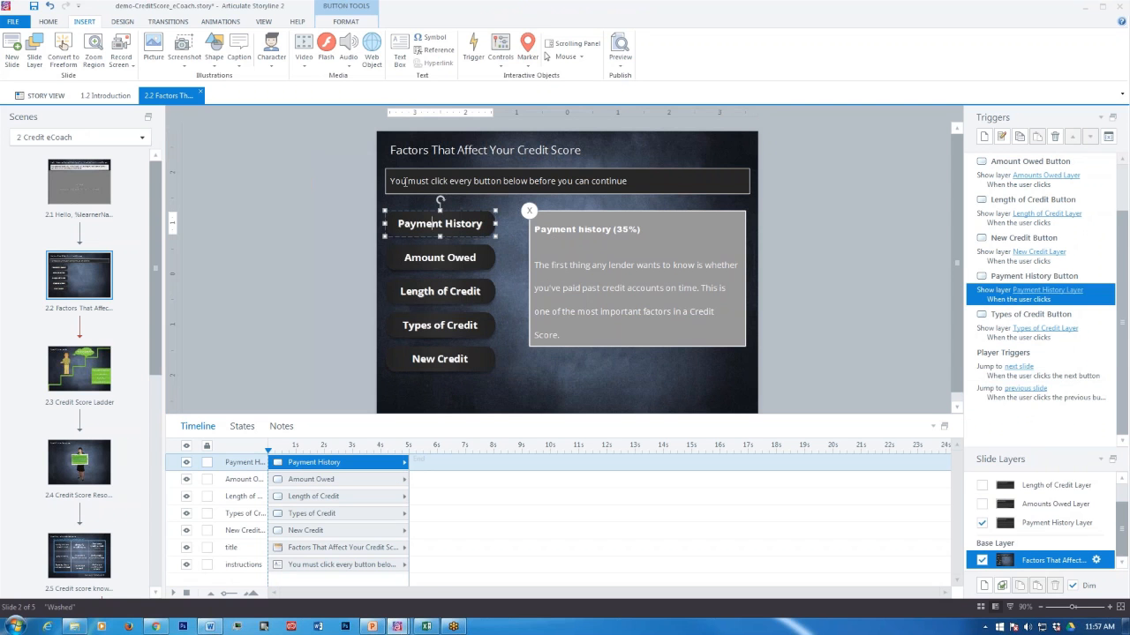
{"action": "left_click", "coordinate": [242, 427]}
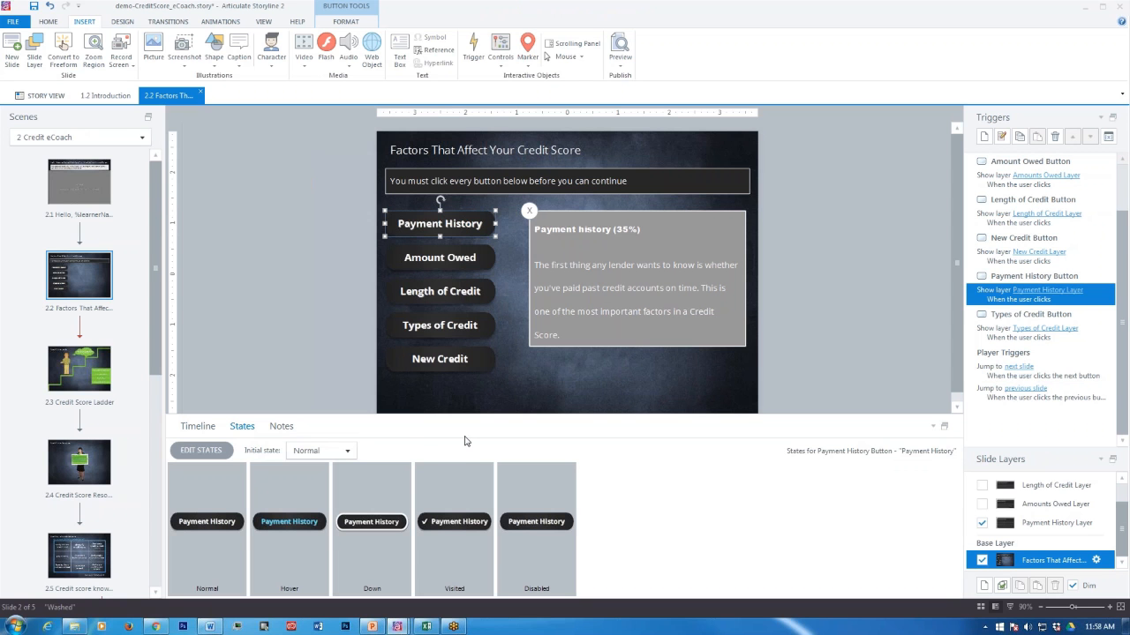
{"action": "left_click", "coordinate": [208, 510]}
{"action": "left_click", "coordinate": [379, 557]}
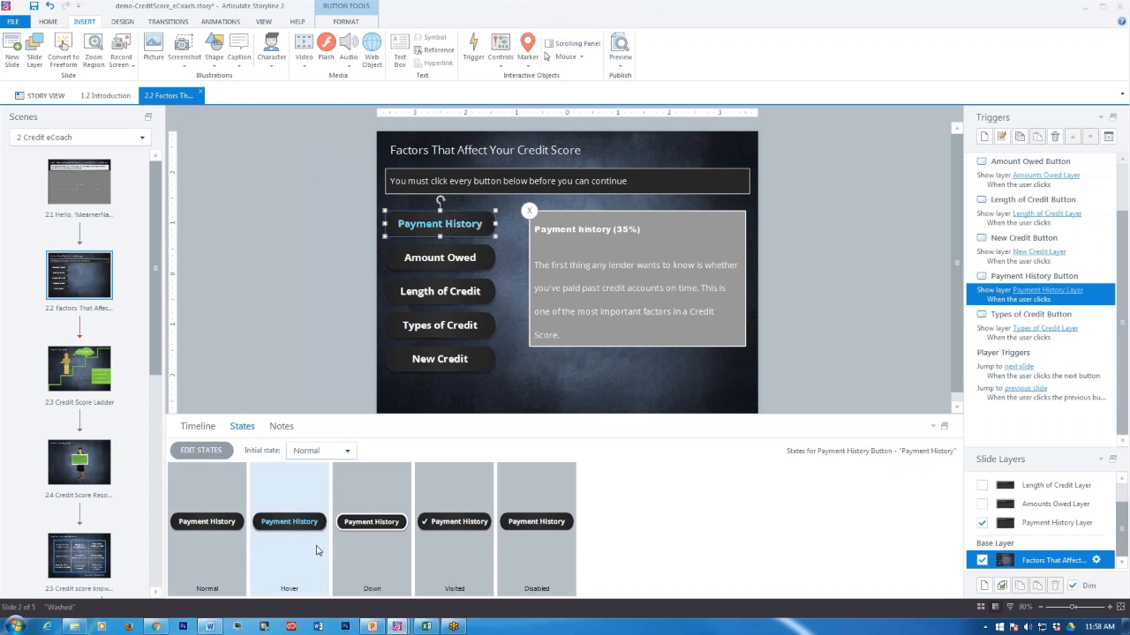
{"action": "left_click", "coordinate": [536, 568]}
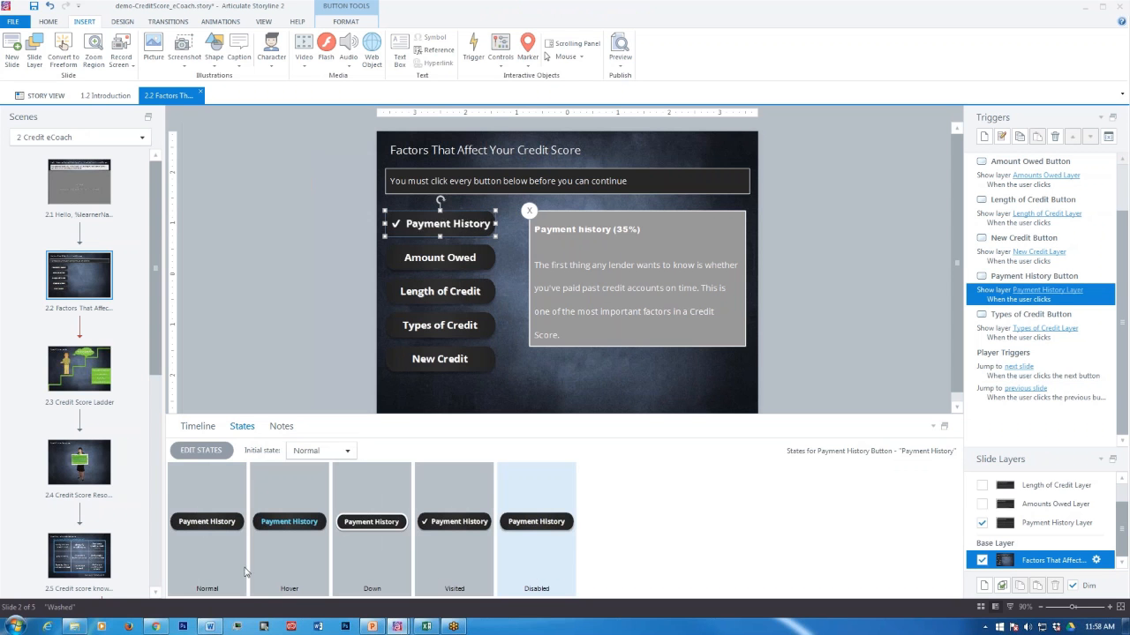
{"action": "left_click", "coordinate": [196, 588]}
{"action": "left_click", "coordinate": [286, 584]}
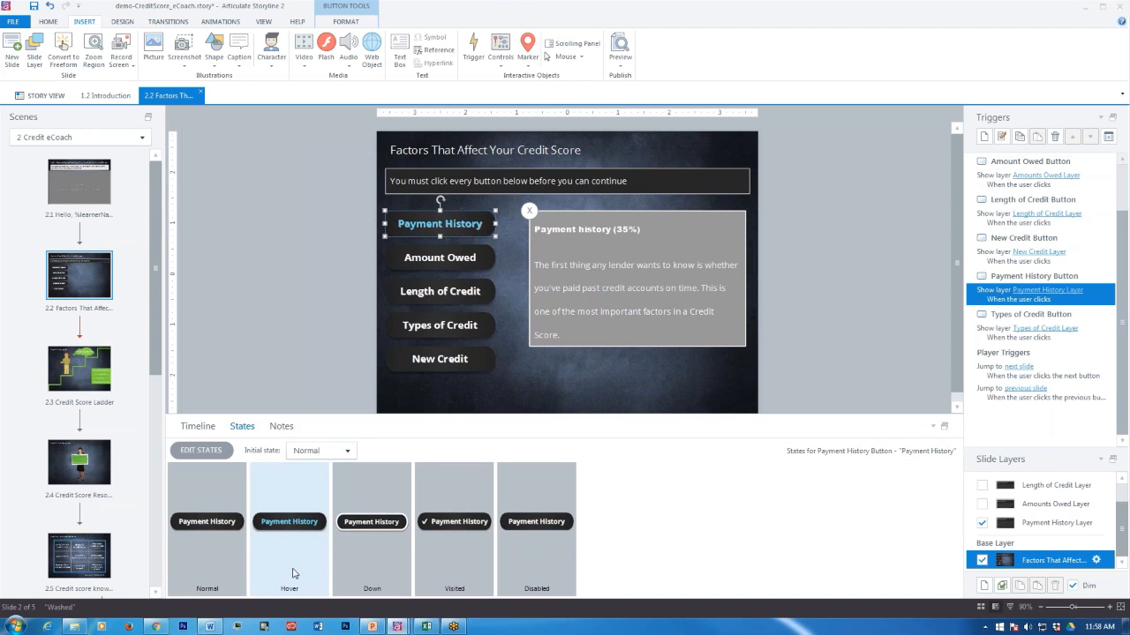
{"action": "left_click", "coordinate": [372, 576]}
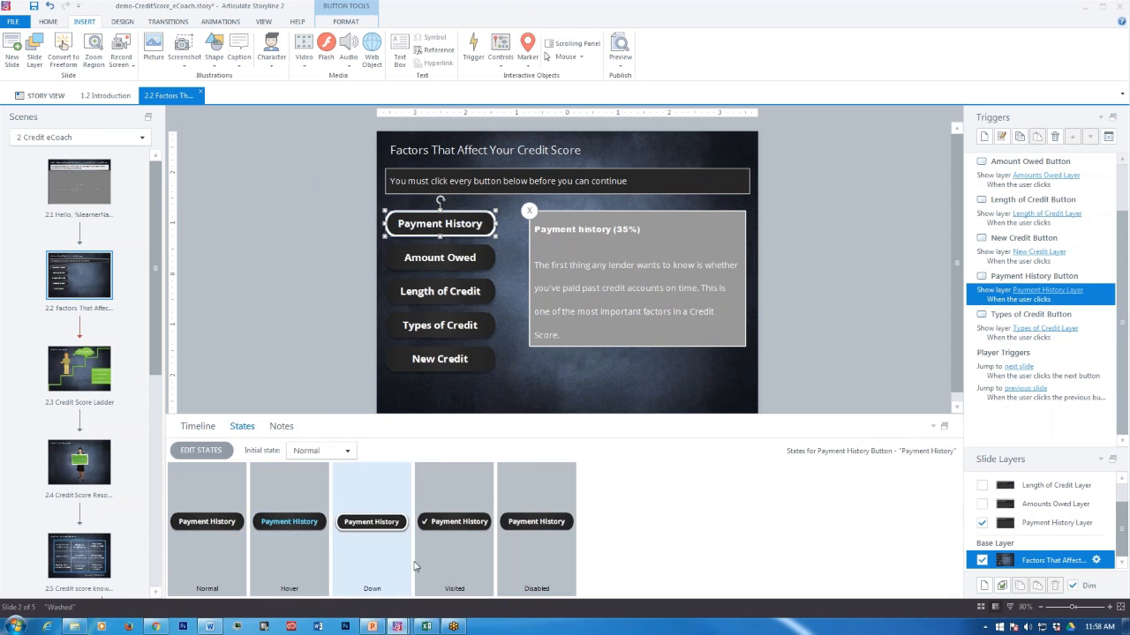
{"action": "left_click", "coordinate": [419, 567]}
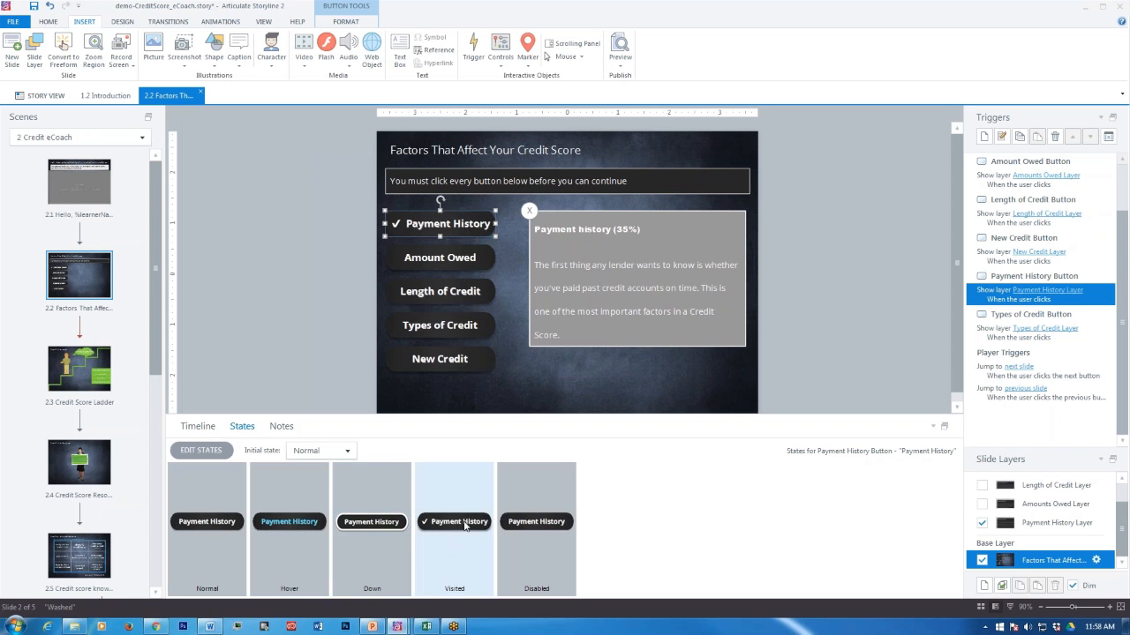
{"action": "left_click", "coordinate": [504, 529]}
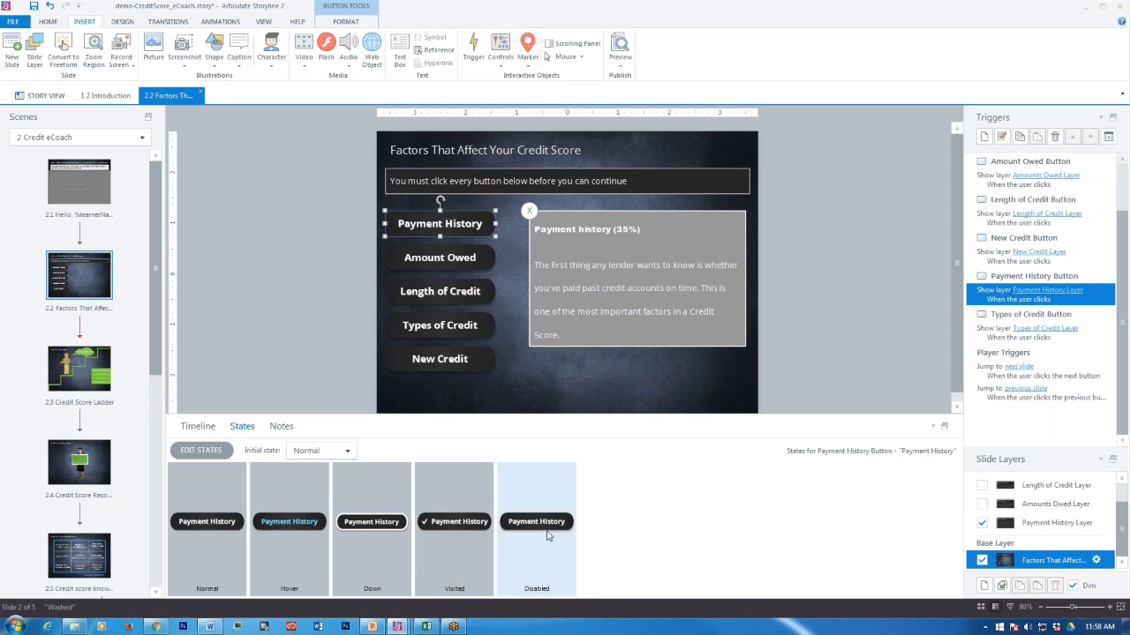
{"action": "left_click", "coordinate": [465, 528]}
{"action": "left_click", "coordinate": [397, 531]}
{"action": "left_click", "coordinate": [470, 553]}
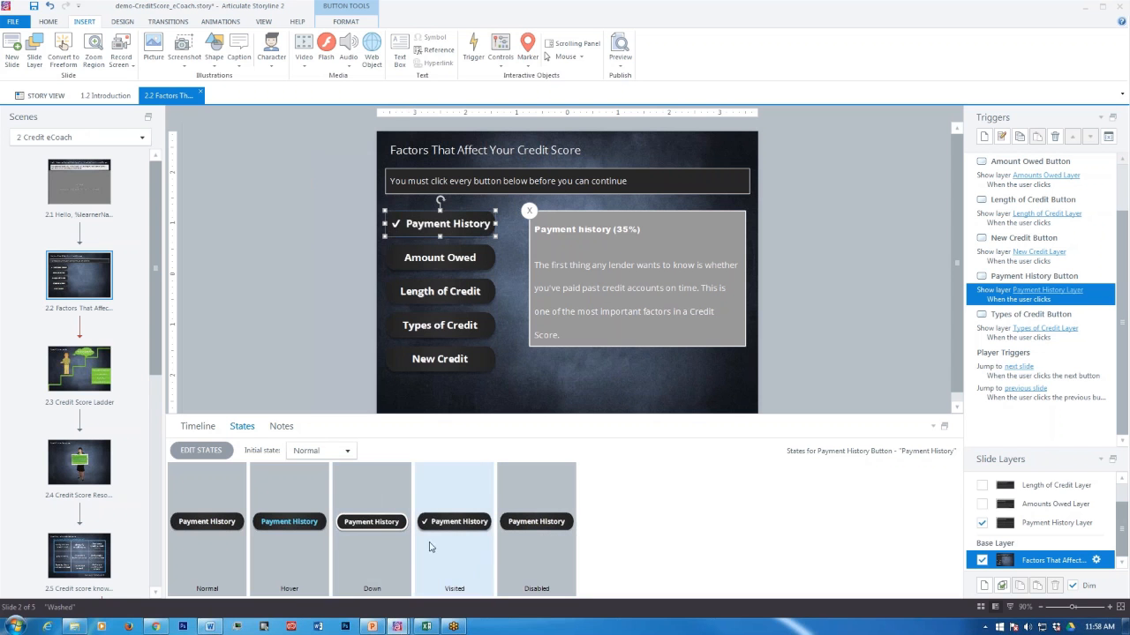
- Change the icon in the Payment History button's Visited state to an outlined box with a check mark, and finish editing states
{"action": "left_click", "coordinate": [198, 451]}
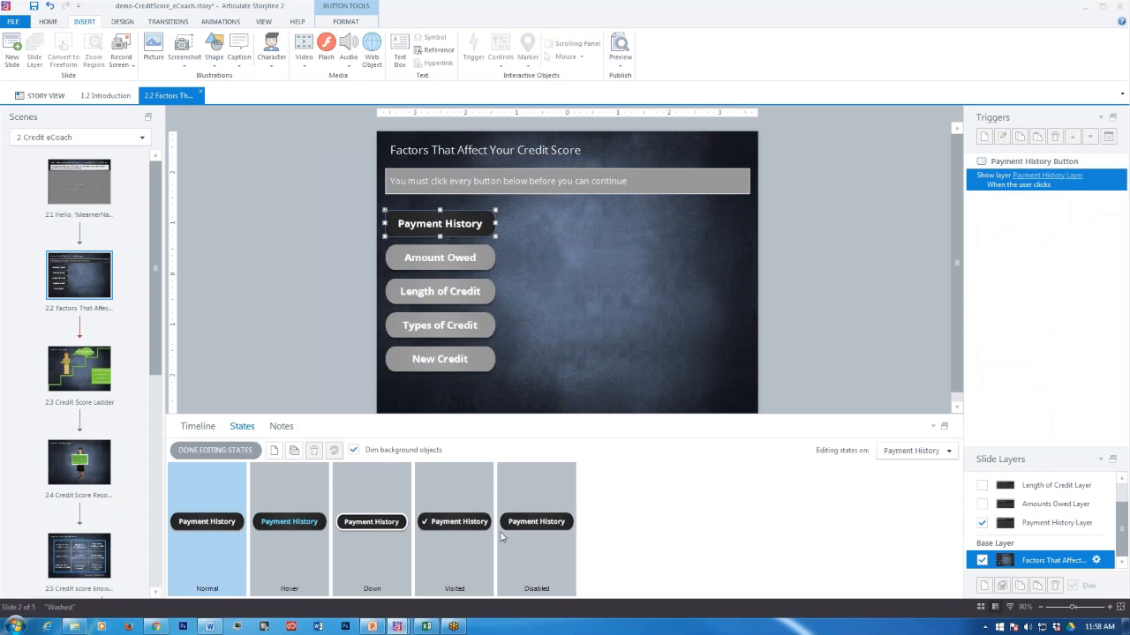
{"action": "left_click", "coordinate": [450, 524]}
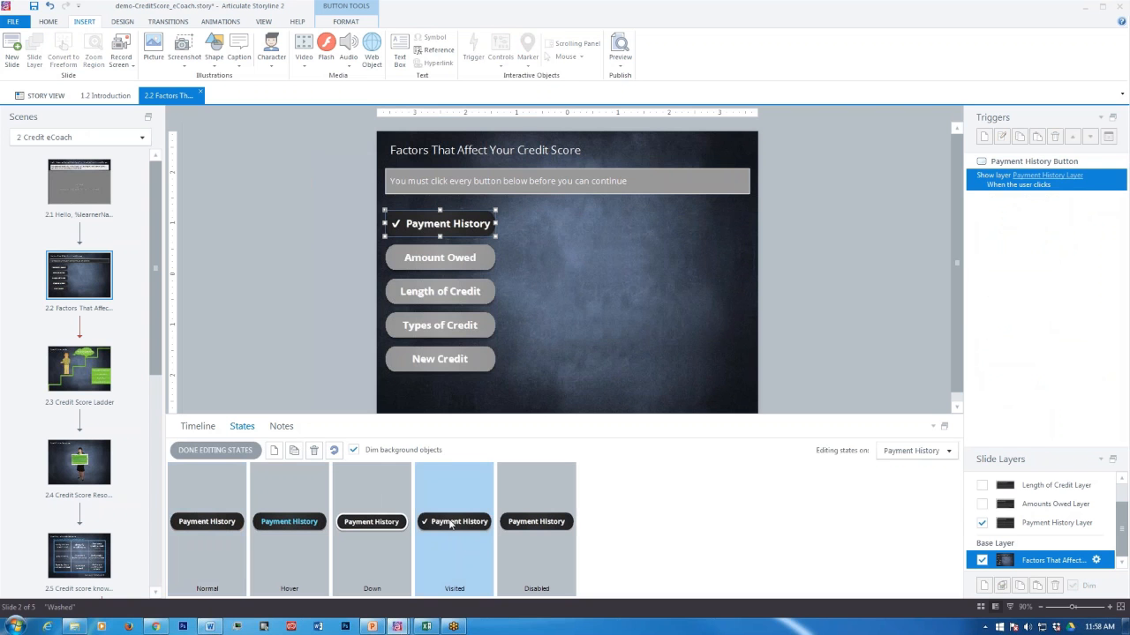
{"action": "left_click", "coordinate": [342, 24]}
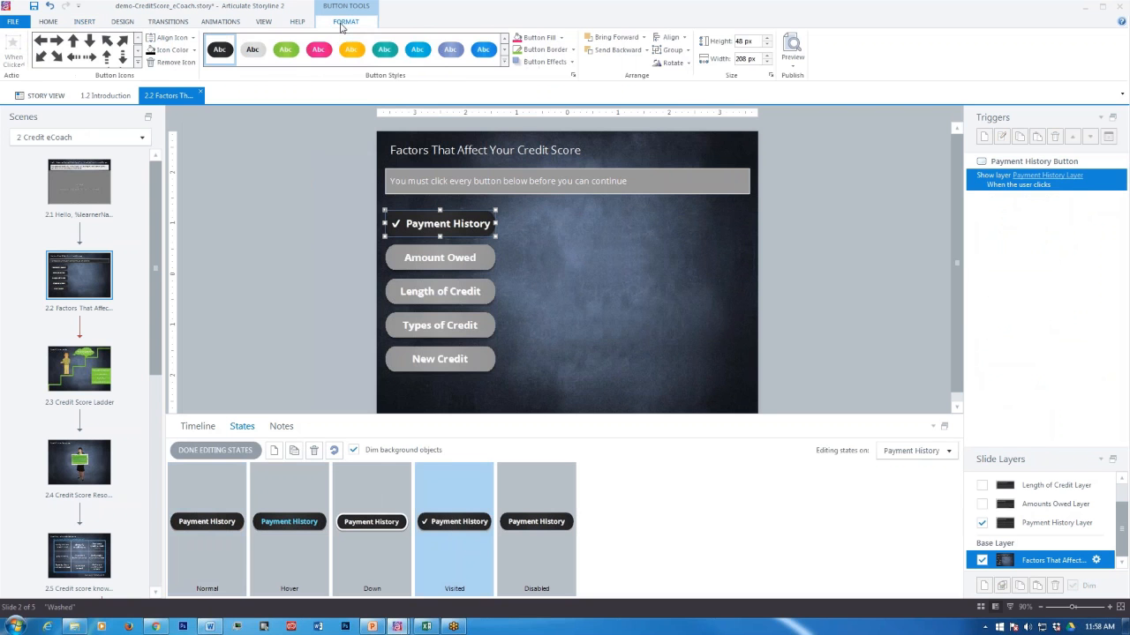
{"action": "left_click", "coordinate": [137, 62]}
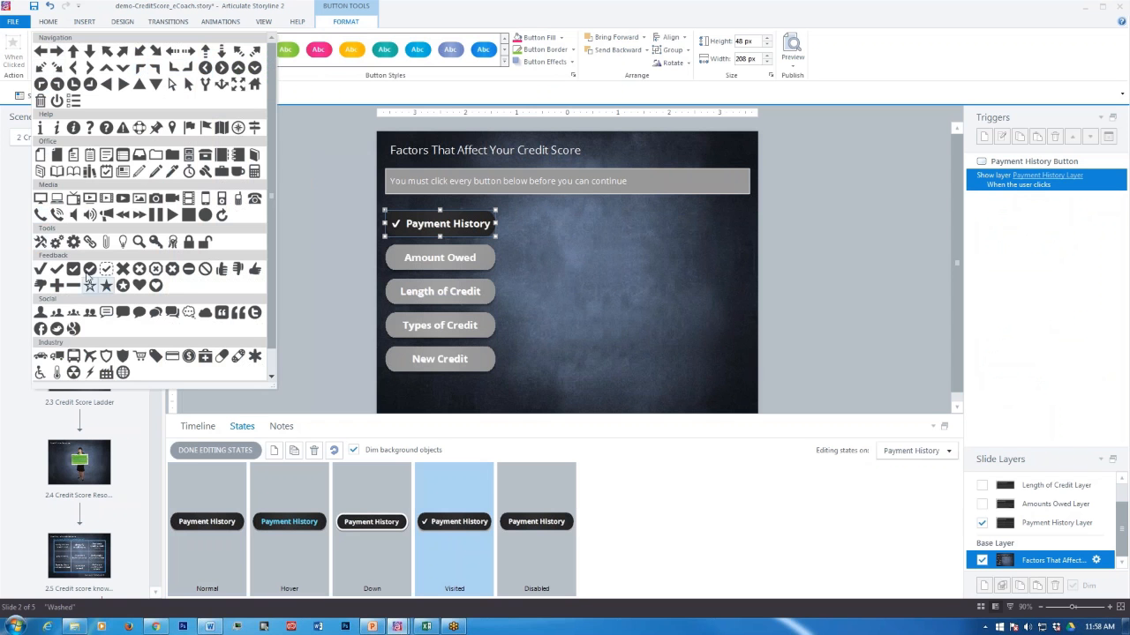
{"action": "left_click", "coordinate": [107, 271]}
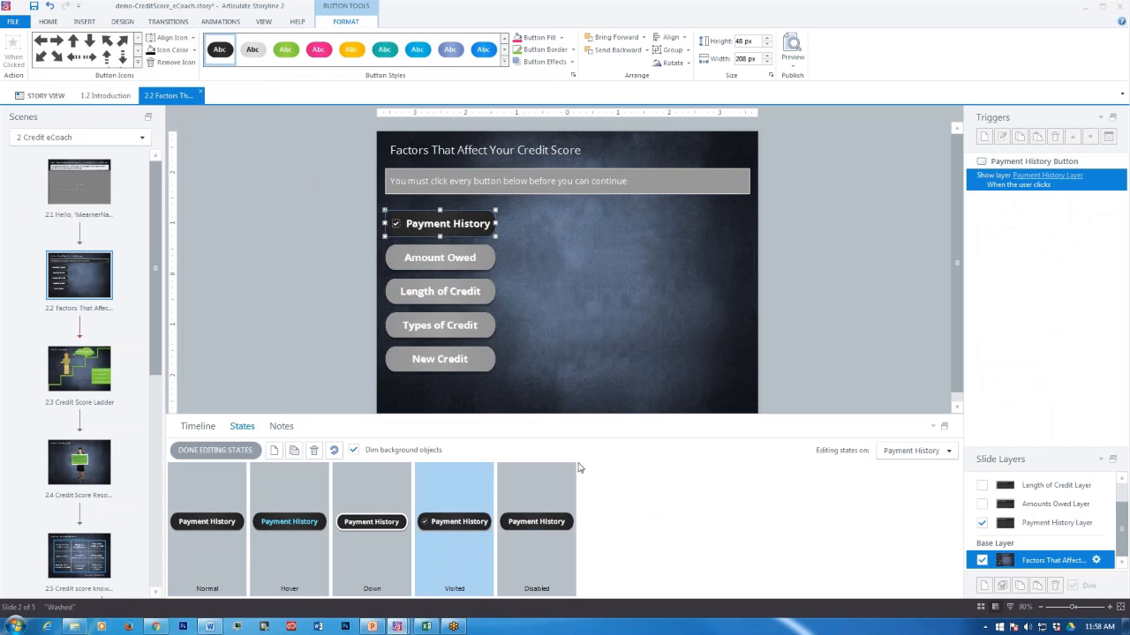
{"action": "left_click", "coordinate": [217, 451]}
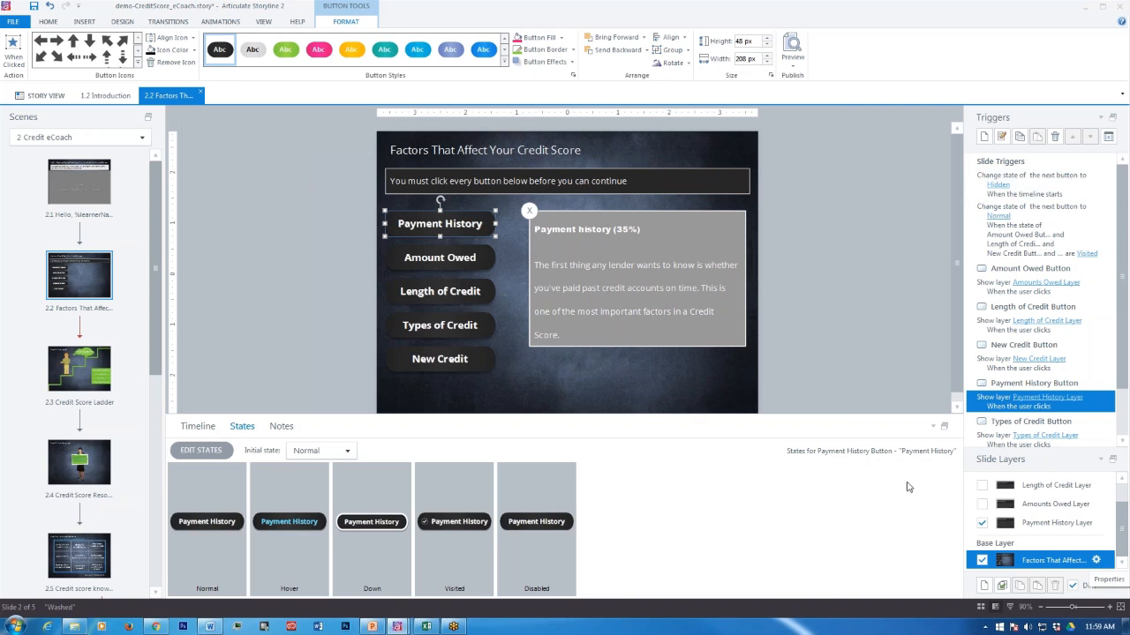
- Review slide 2.2's Slide Properties without changing them, and inspect the Payment History button and its layer
{"action": "right_click", "coordinate": [750, 383]}
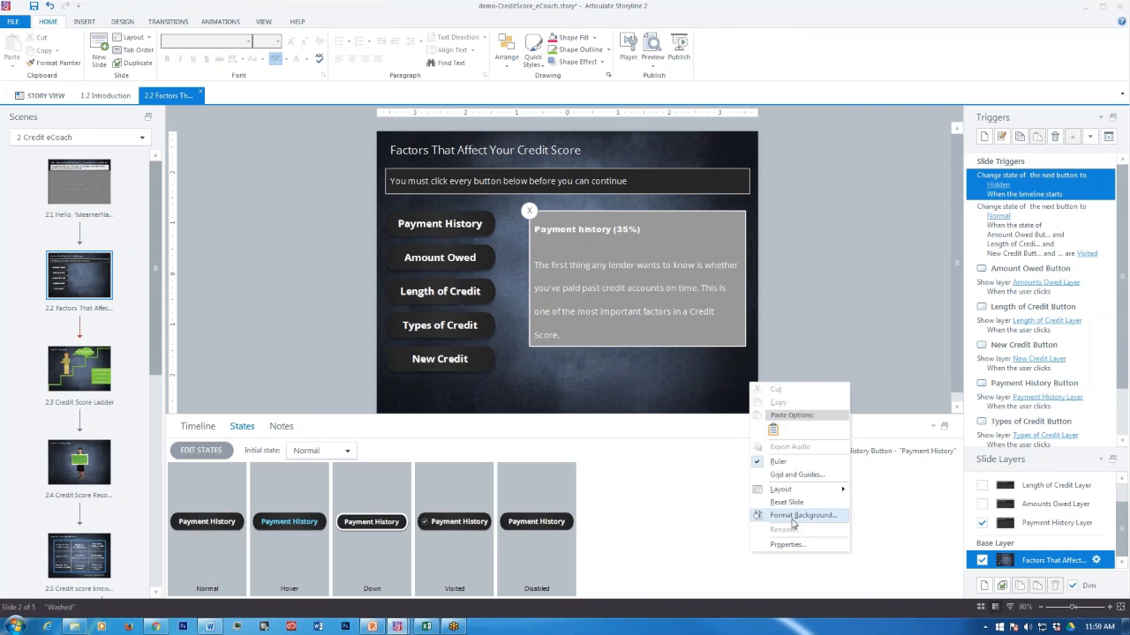
{"action": "mouse_move", "coordinate": [793, 492]}
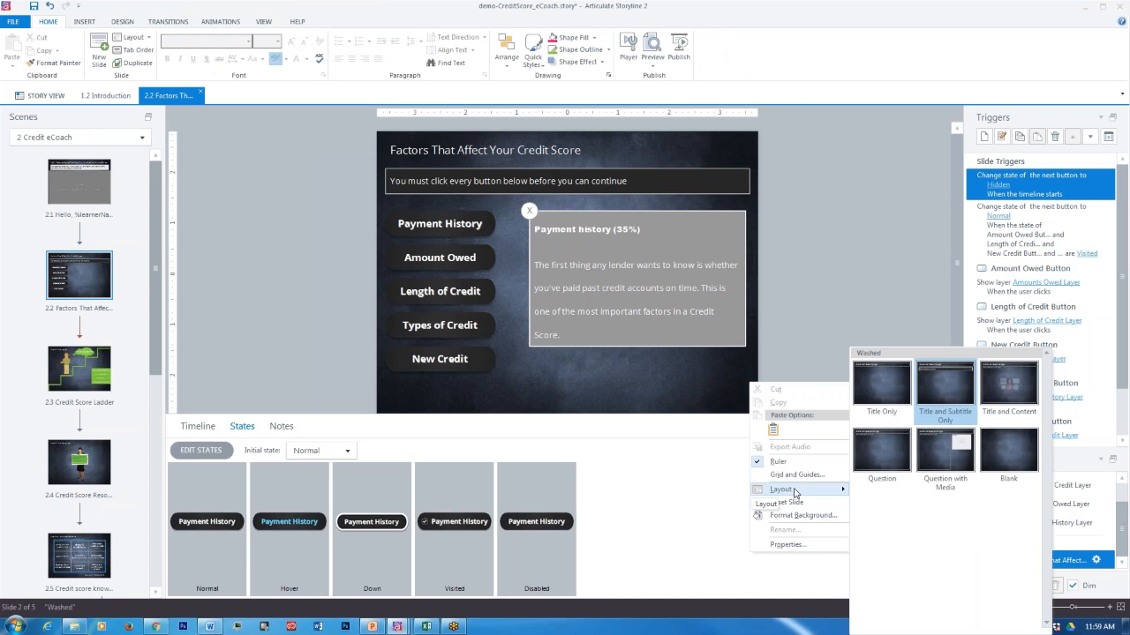
{"action": "left_click", "coordinate": [788, 545]}
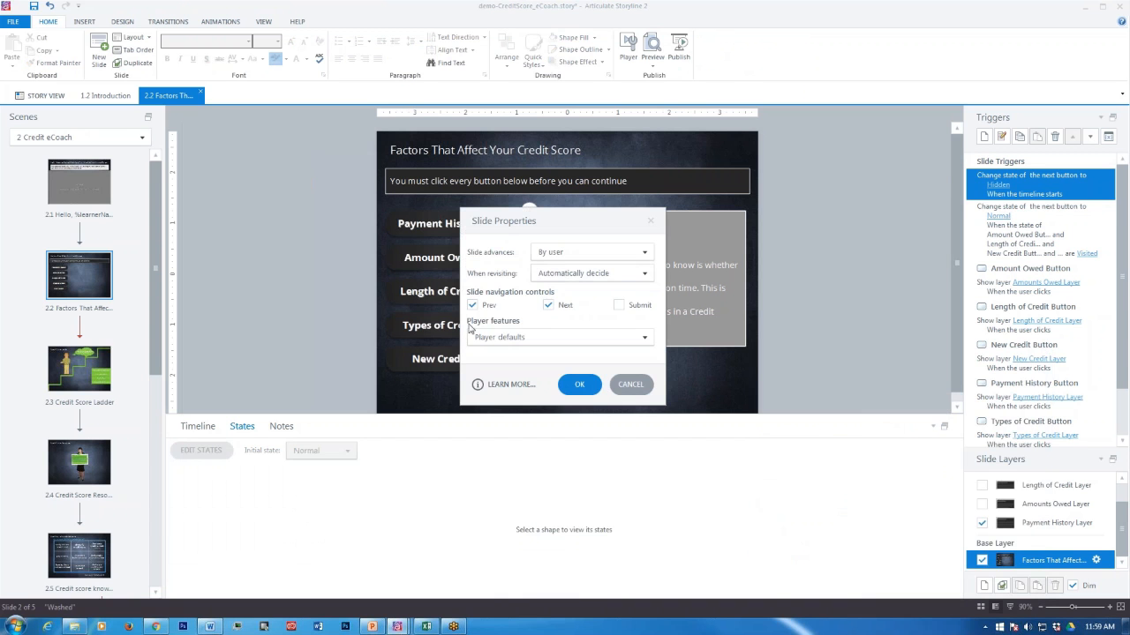
{"action": "left_click", "coordinate": [631, 386]}
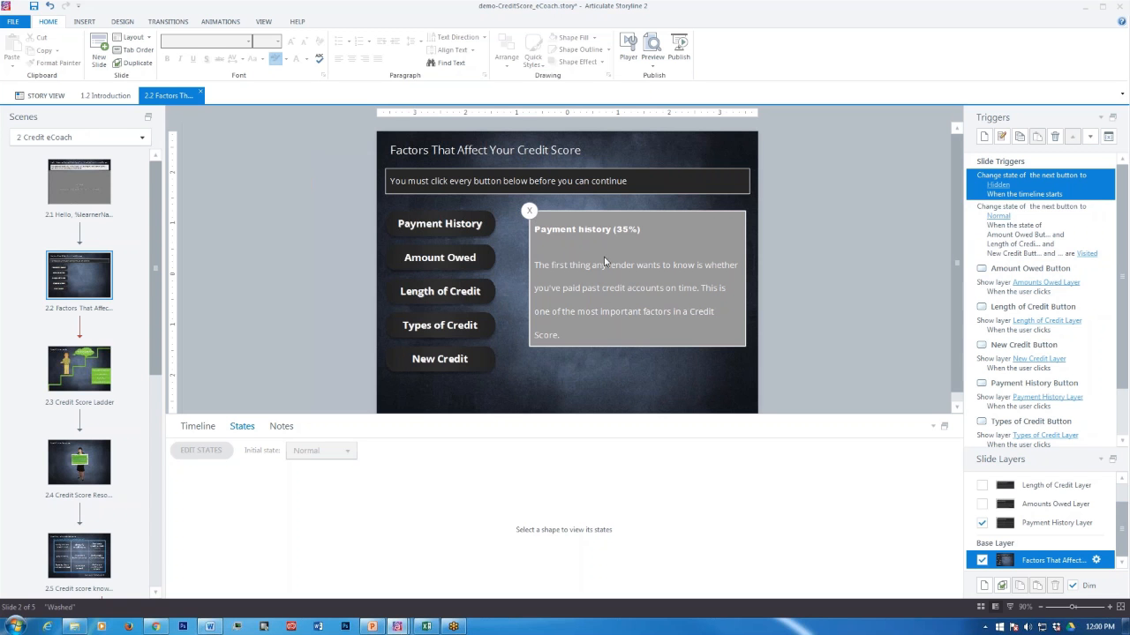
{"action": "left_click", "coordinate": [463, 227]}
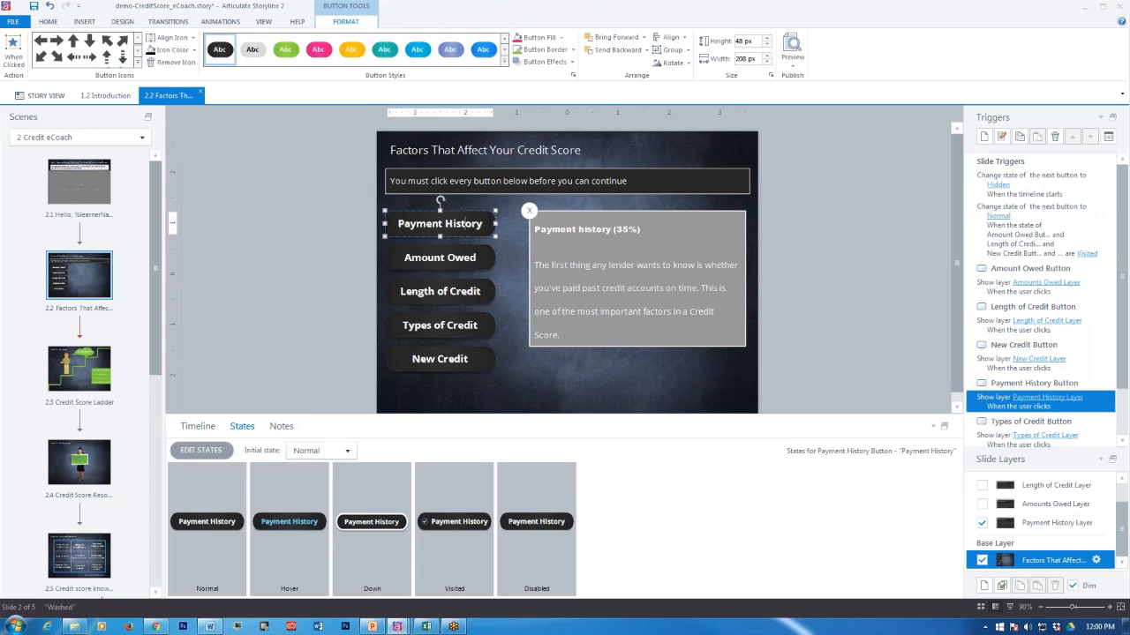
{"action": "left_click", "coordinate": [1057, 523]}
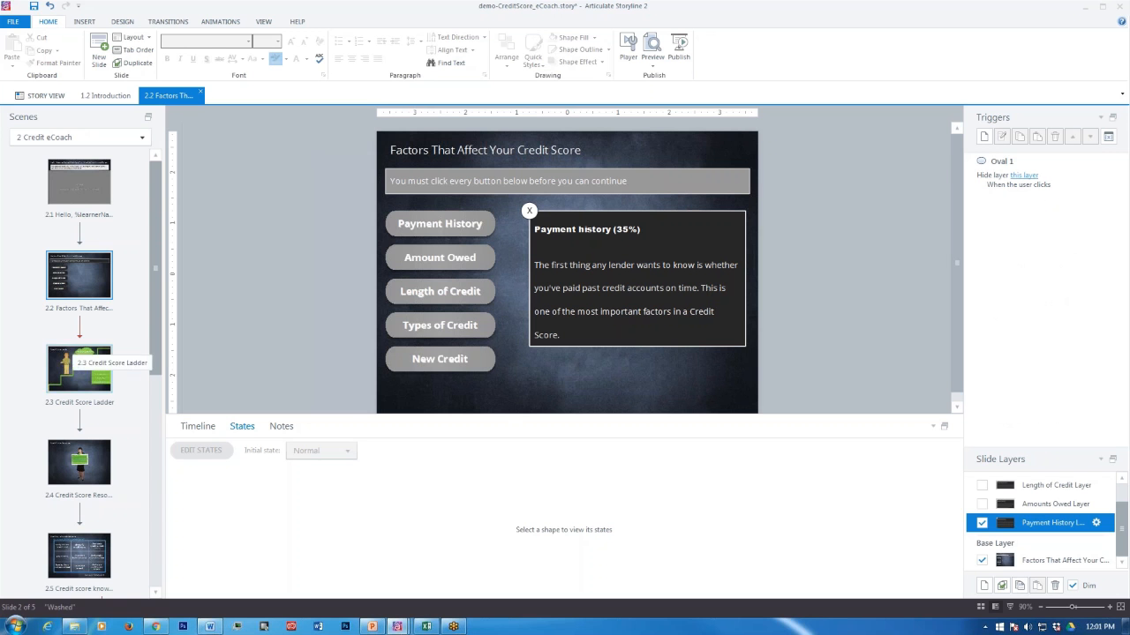
- Examine the character's states and available expressions on slide 2.3 Credit Score Ladder, keeping the current expression
{"action": "left_click", "coordinate": [78, 349]}
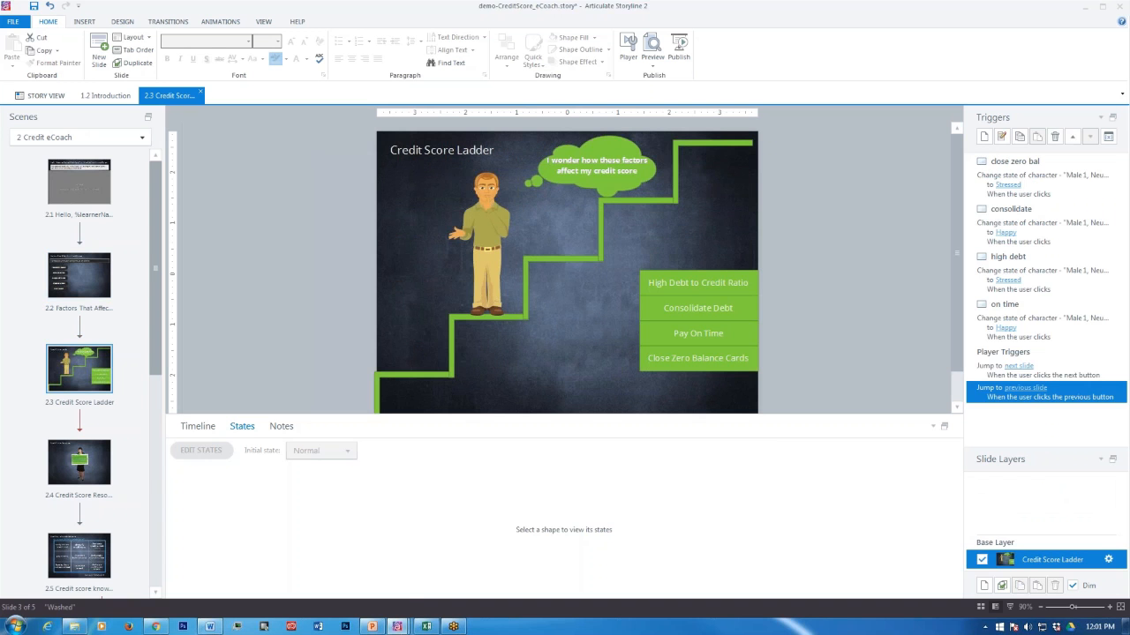
{"action": "left_click", "coordinate": [446, 187]}
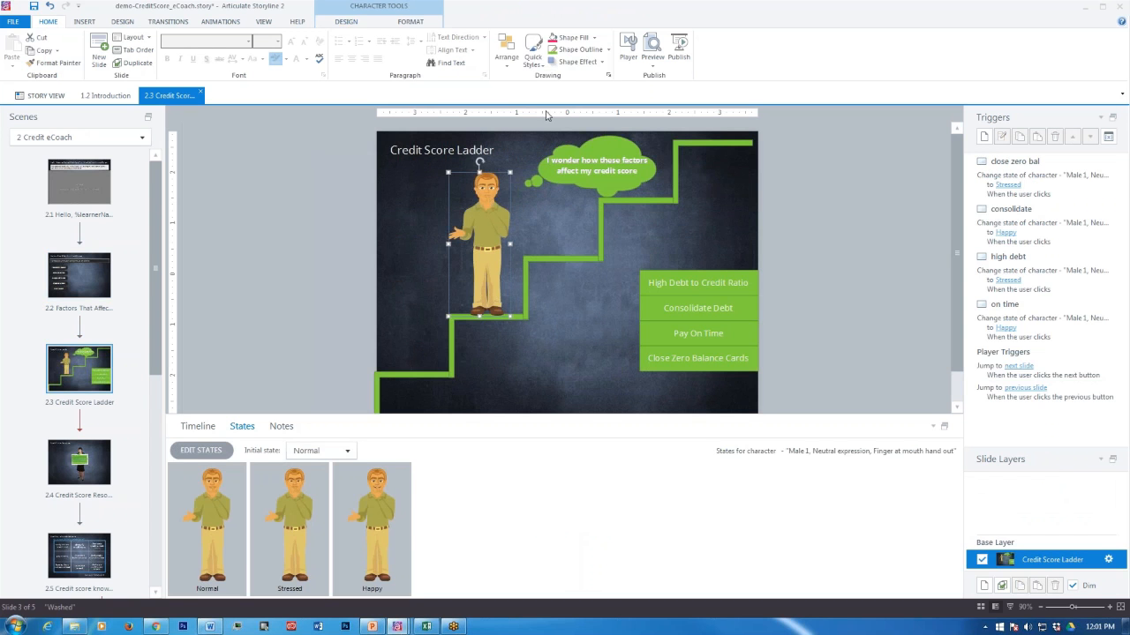
{"action": "left_click", "coordinate": [350, 25]}
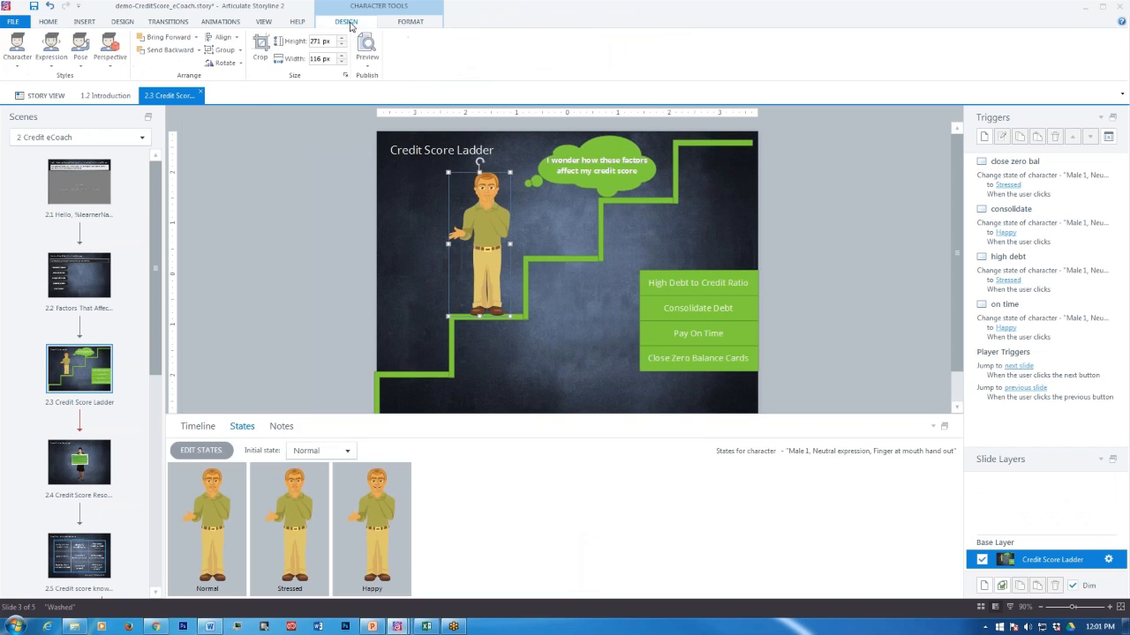
{"action": "left_click", "coordinate": [51, 65]}
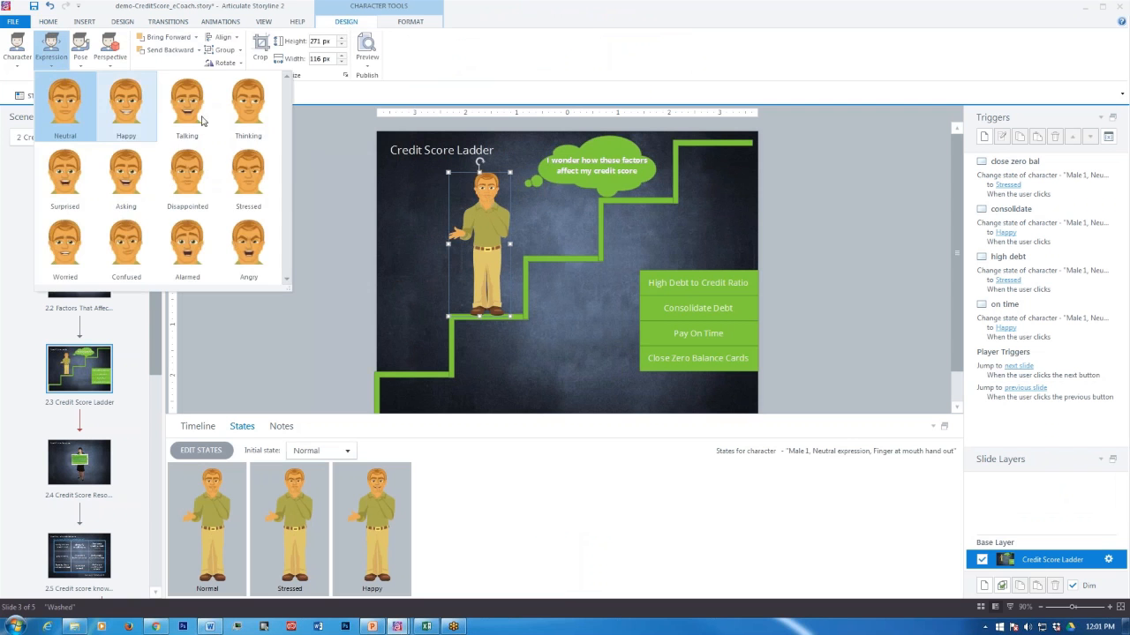
{"action": "left_click", "coordinate": [323, 194]}
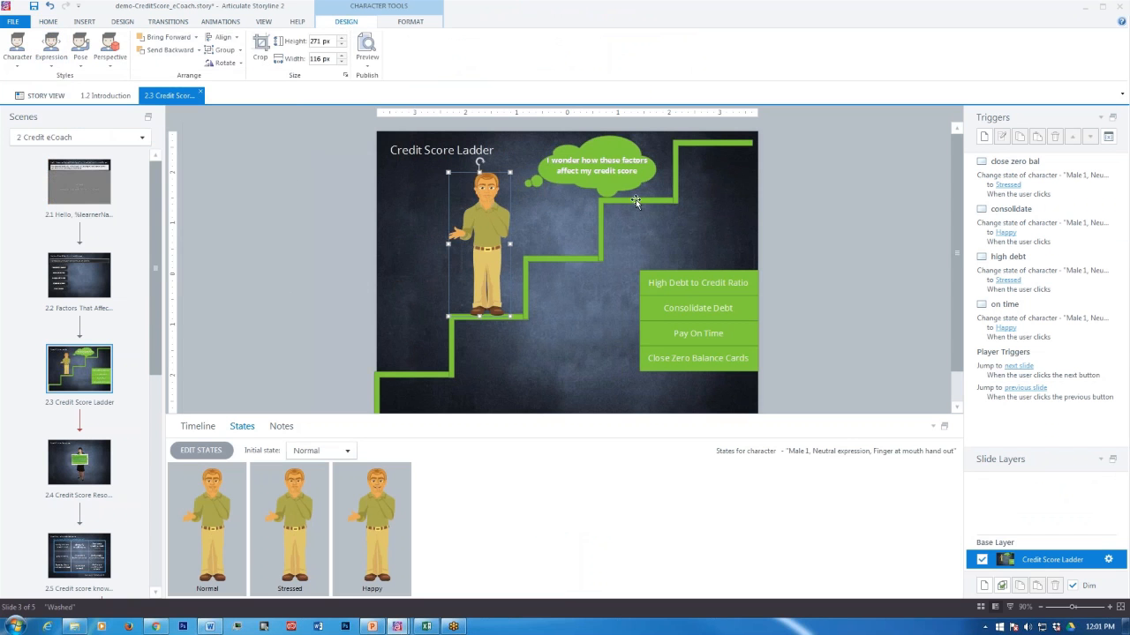
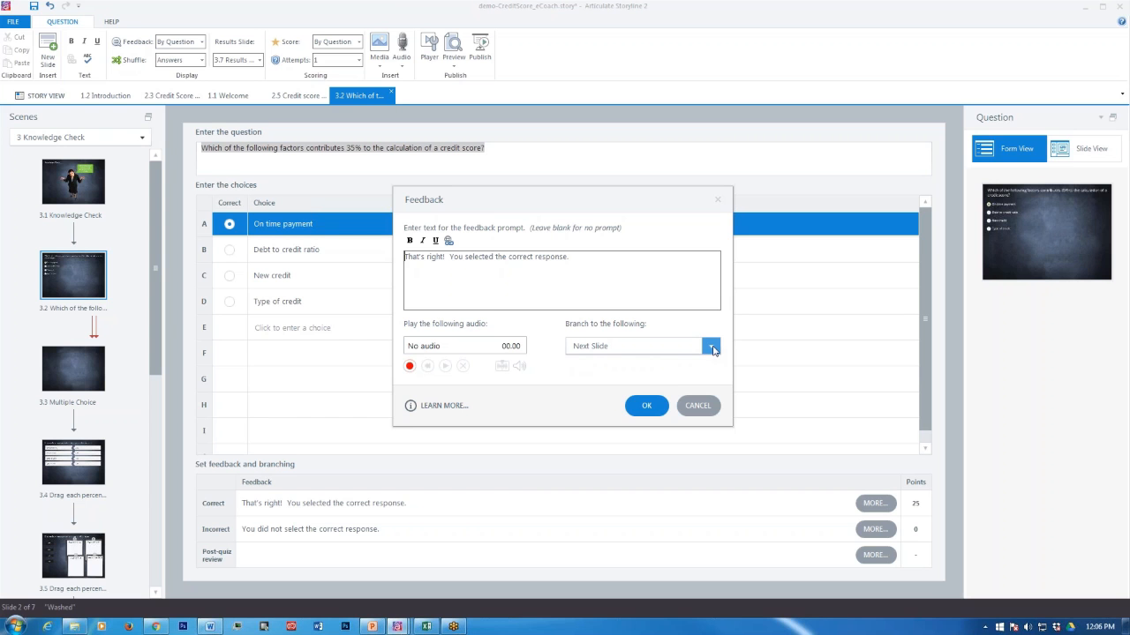
- Cancel the feedback settings on question 3.2 and examine the choices and matches of question 3.4 in Form View
{"action": "left_click", "coordinate": [696, 405]}
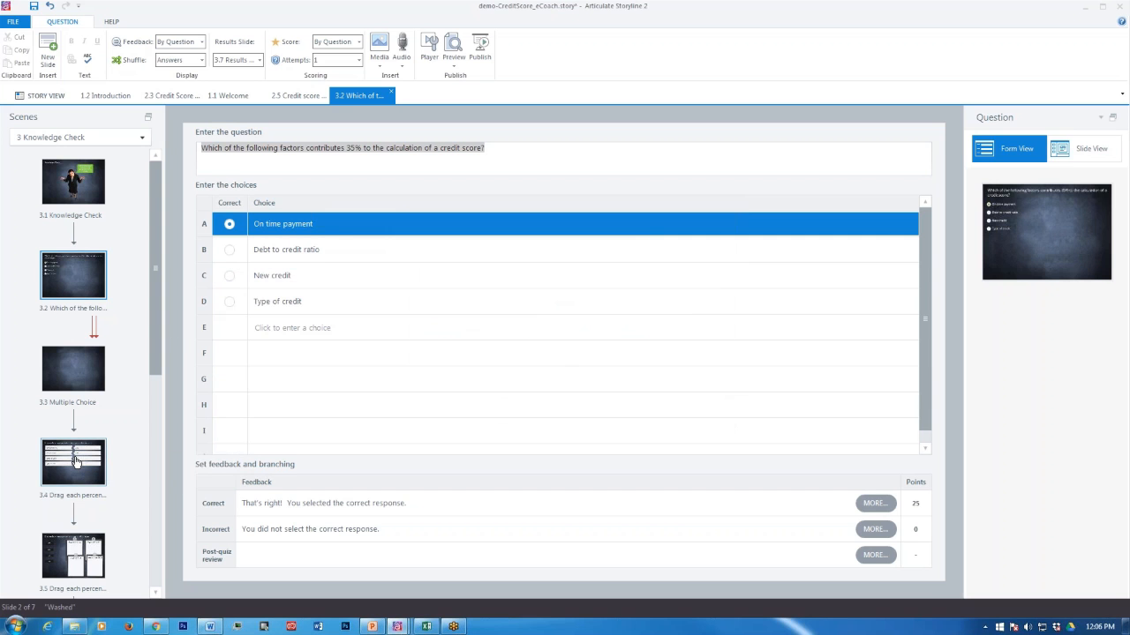
{"action": "left_click", "coordinate": [76, 462]}
{"action": "double_click", "coordinate": [76, 462]}
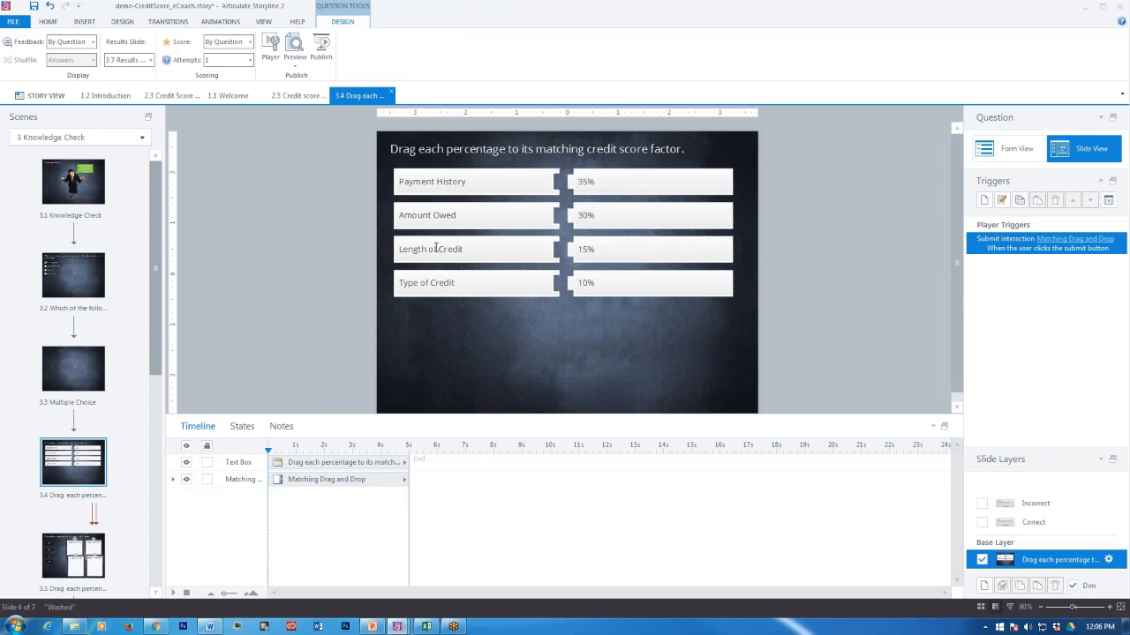
{"action": "left_click", "coordinate": [1018, 150]}
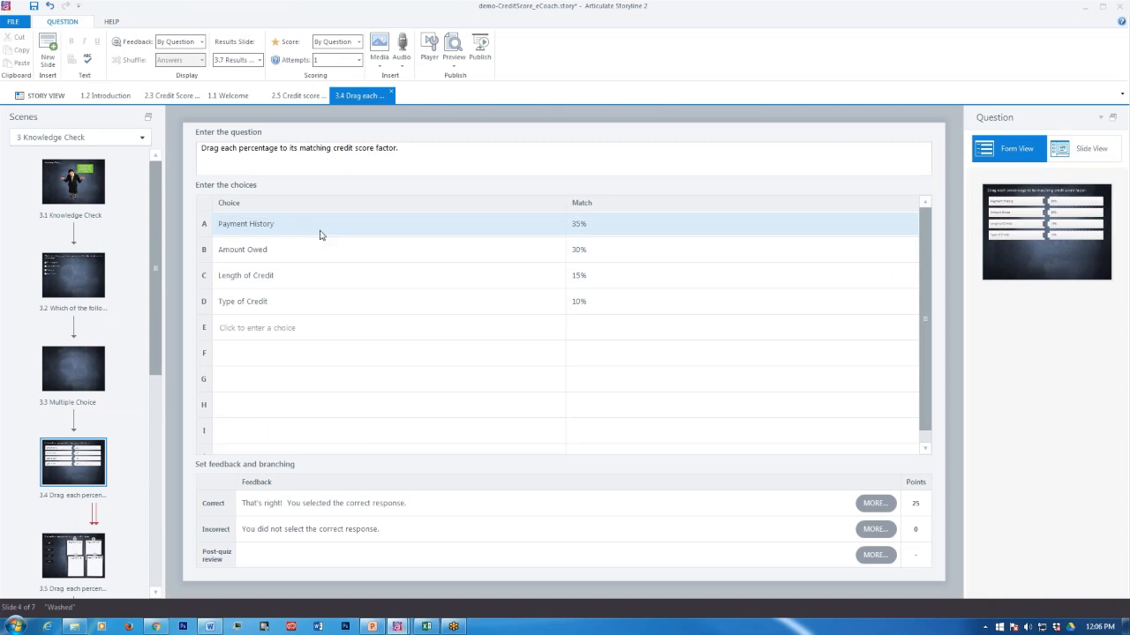
{"action": "left_click", "coordinate": [262, 227]}
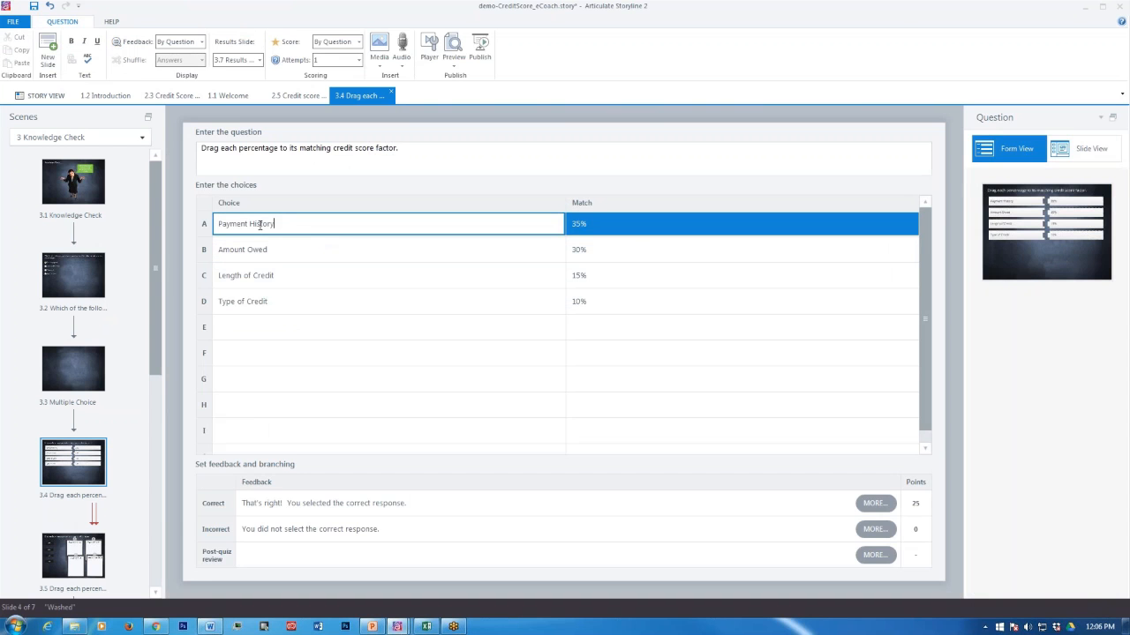
{"action": "key", "text": "Tab"}
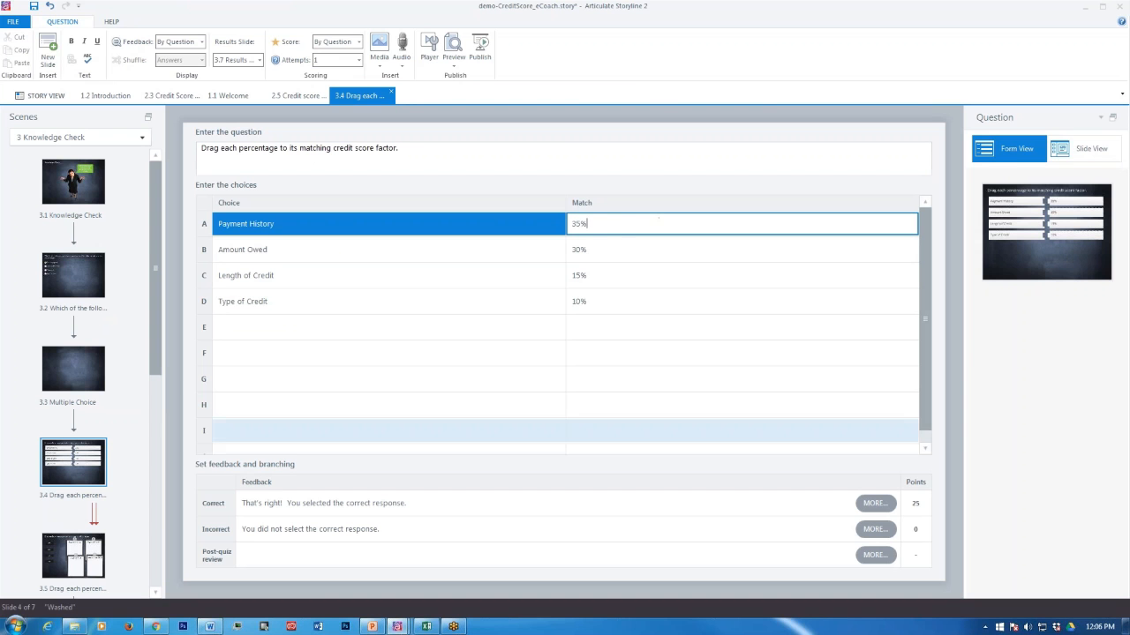
- Examine the drag items and drop targets of question 3.5 in Form View
{"action": "left_click", "coordinate": [63, 556]}
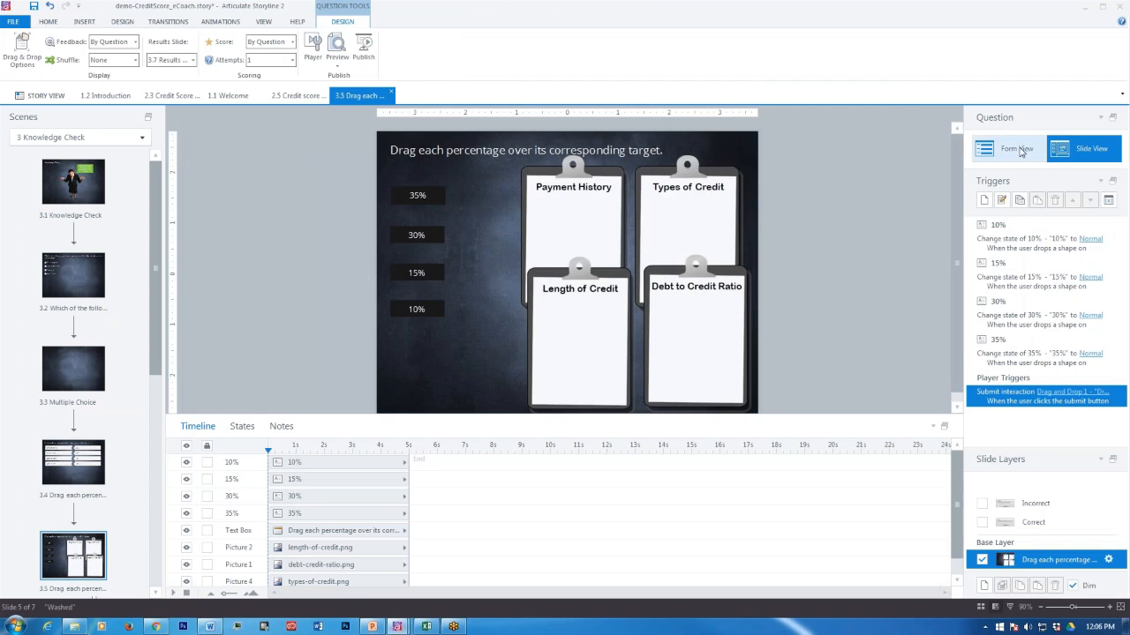
{"action": "left_click", "coordinate": [1019, 150]}
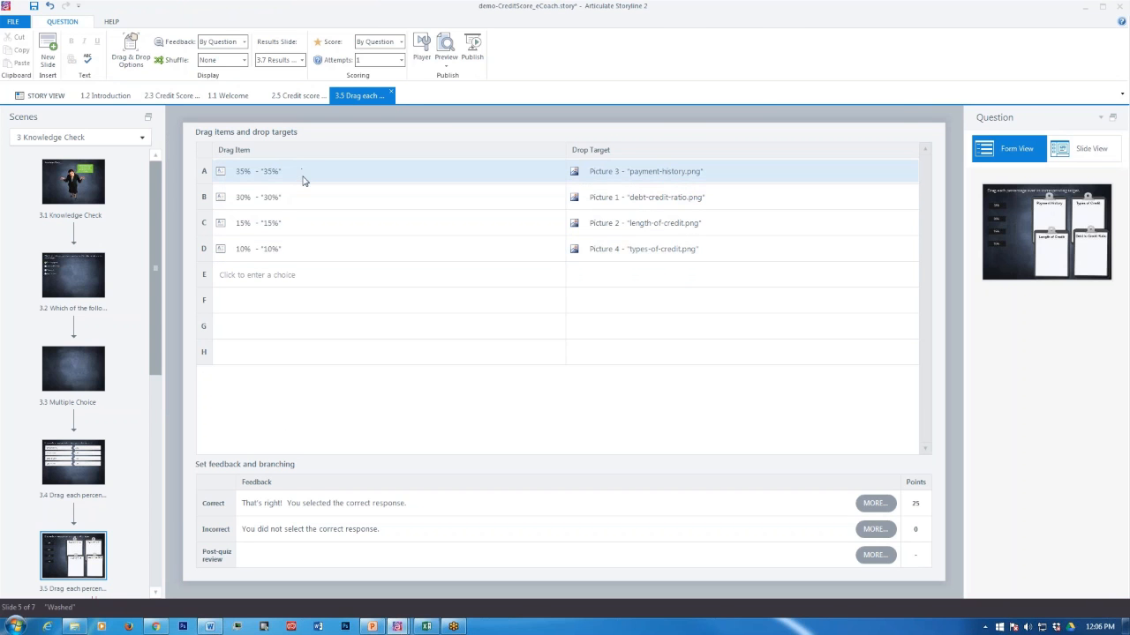
- Examine the percentage drag items and clipboard drop targets of question 3.5 in Slide View, and return to Form View
{"action": "left_click", "coordinate": [1085, 150]}
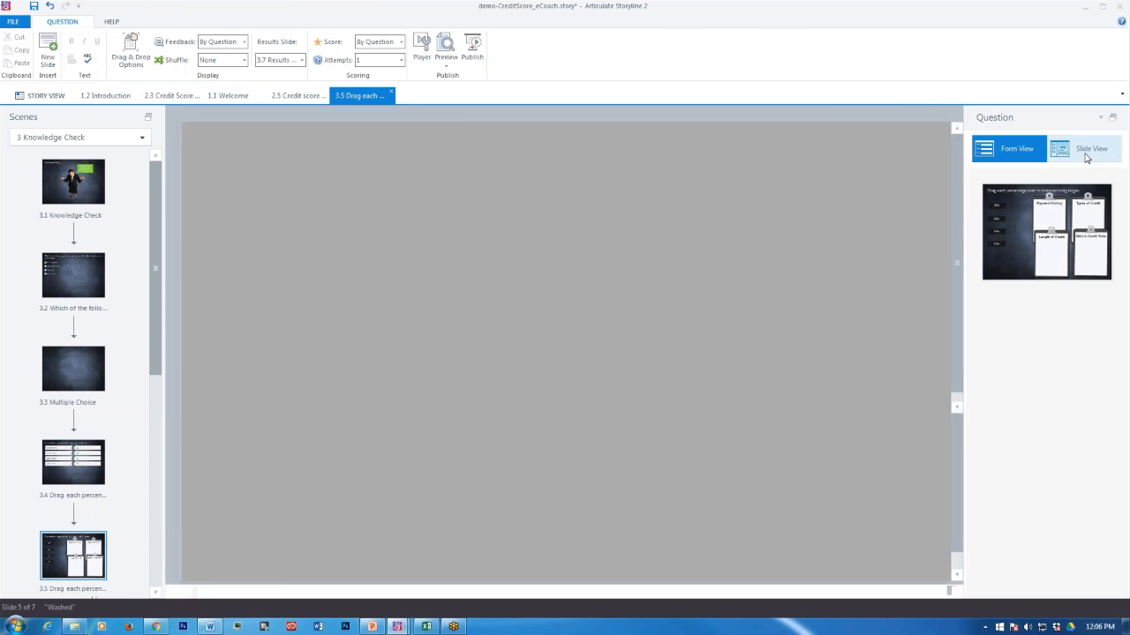
{"action": "left_click", "coordinate": [429, 197]}
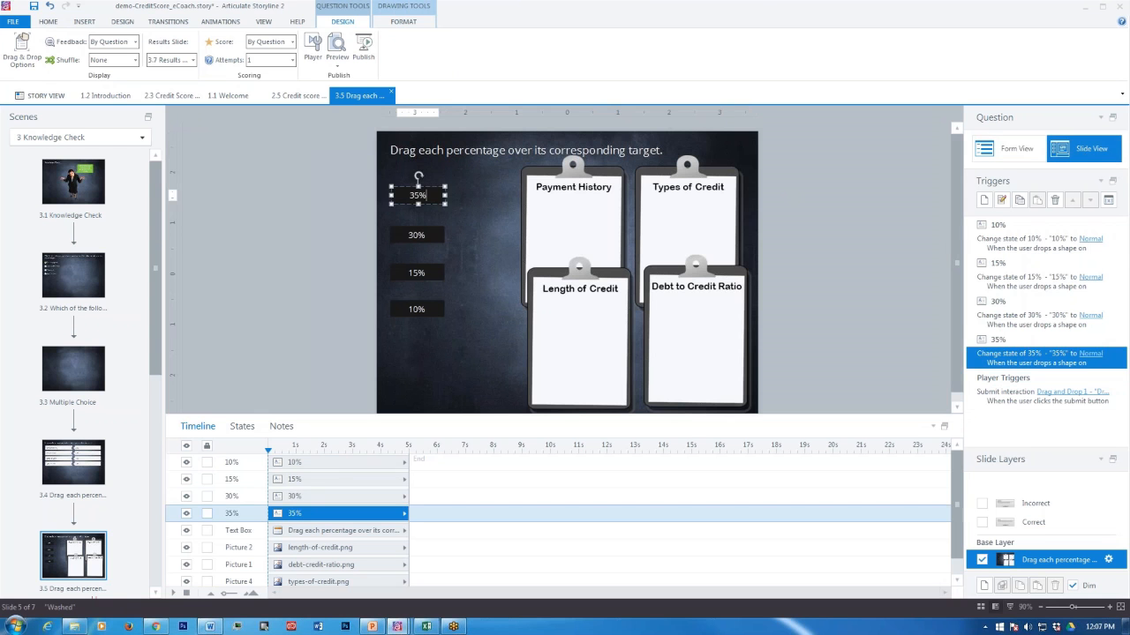
{"action": "left_click", "coordinate": [417, 234]}
{"action": "left_click", "coordinate": [417, 273]}
{"action": "left_click", "coordinate": [417, 309]}
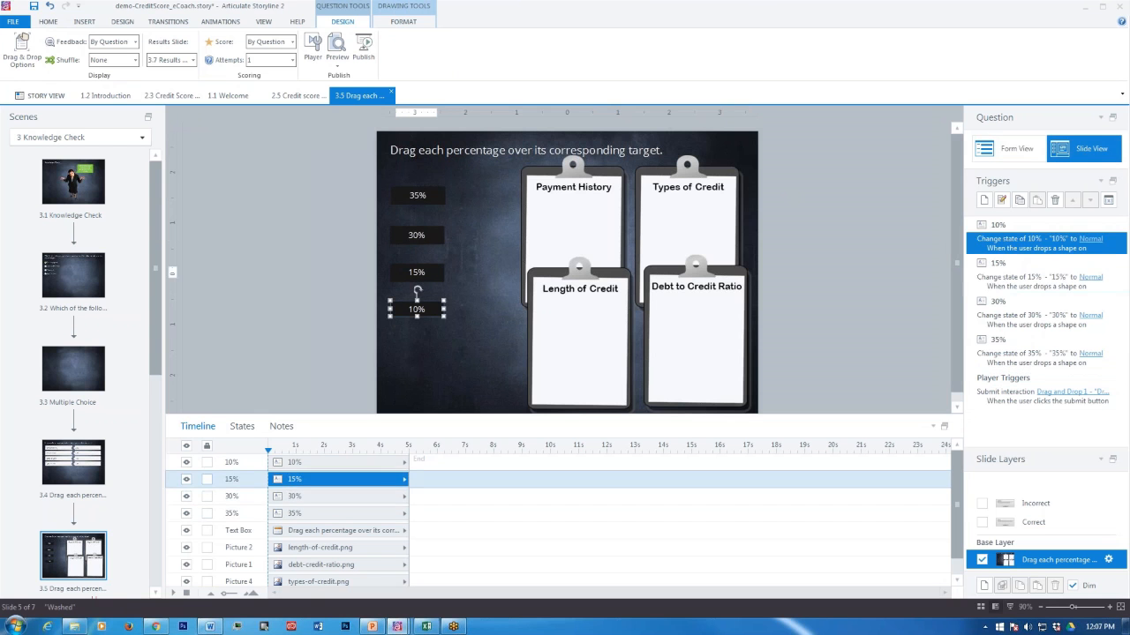
{"action": "left_click", "coordinate": [558, 234]}
{"action": "left_click", "coordinate": [664, 213]}
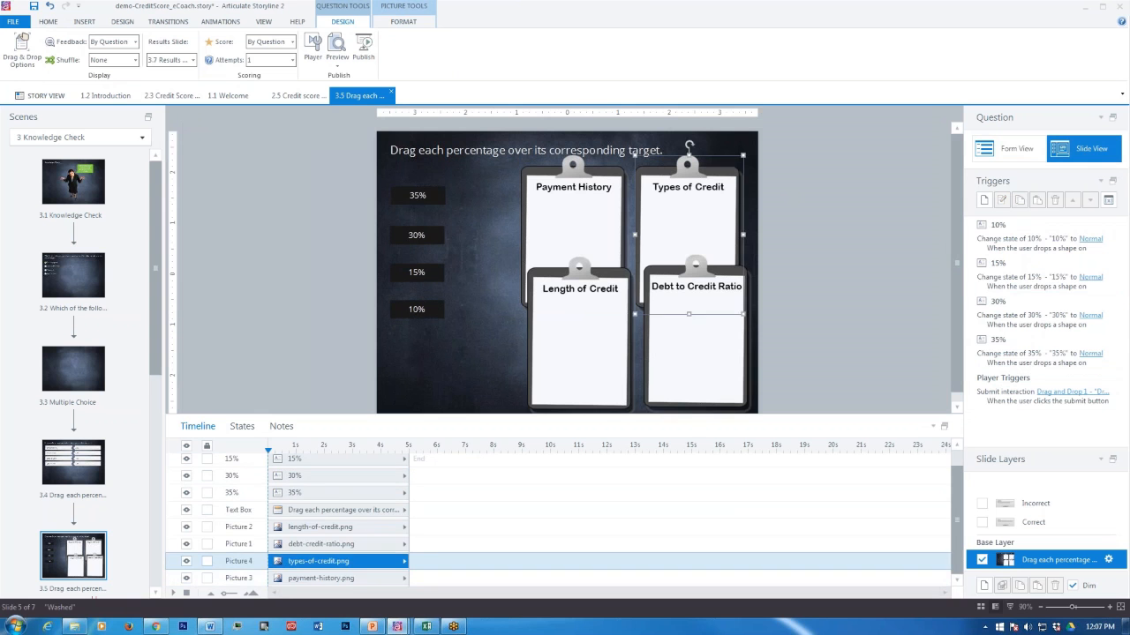
{"action": "left_click", "coordinate": [682, 315]}
{"action": "left_click", "coordinate": [592, 333]}
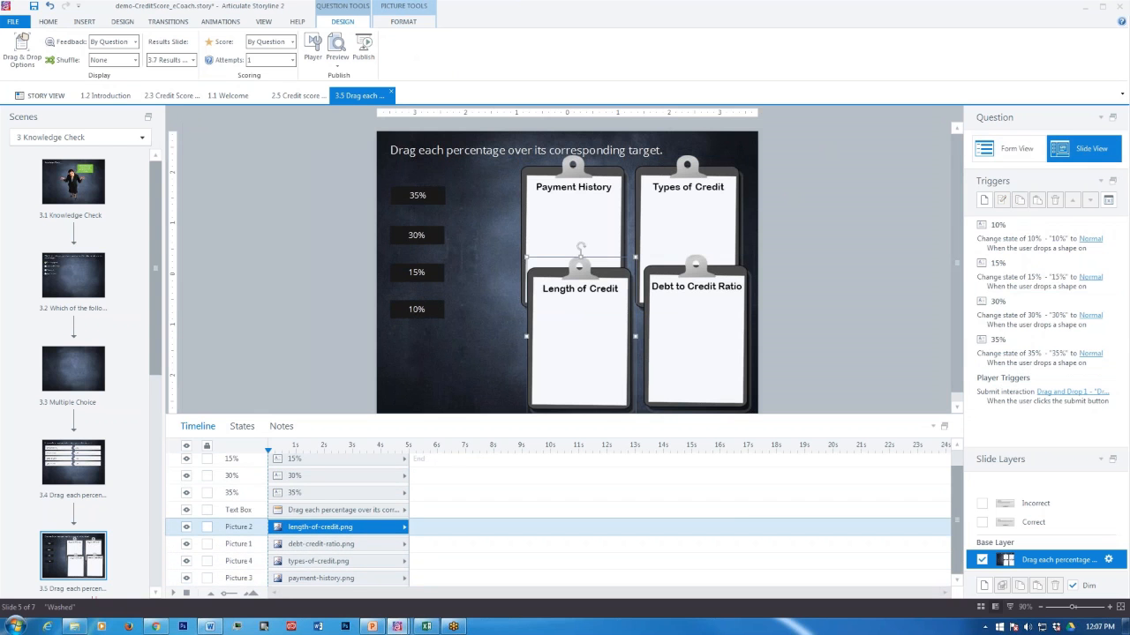
{"action": "left_click", "coordinate": [418, 196]}
{"action": "left_click", "coordinate": [1011, 148]}
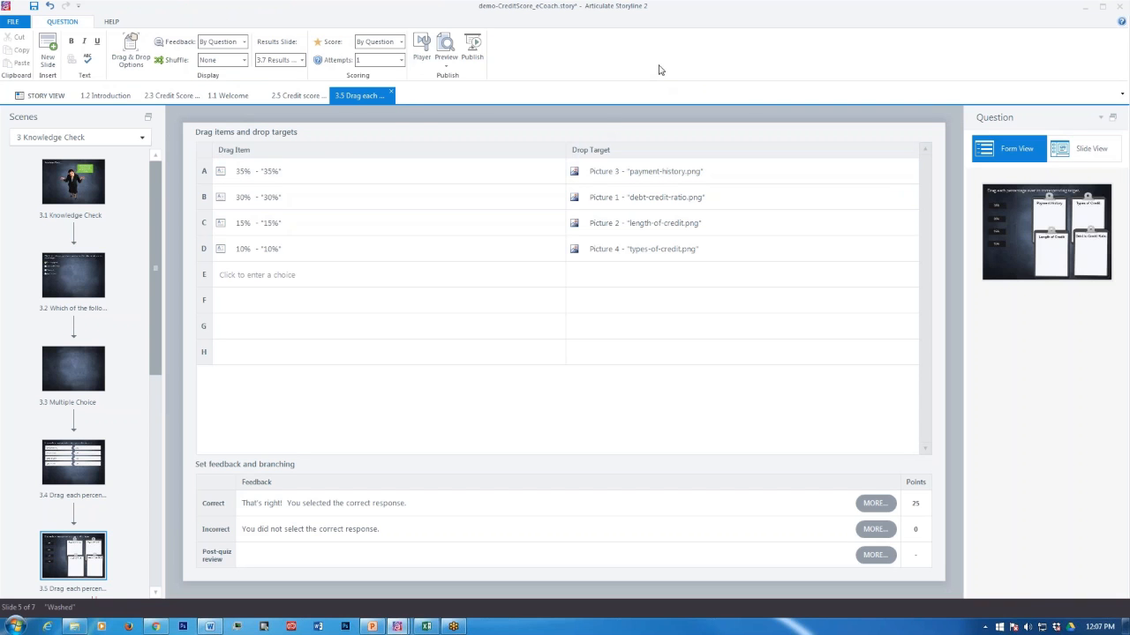
{"action": "left_click", "coordinate": [1085, 7]}
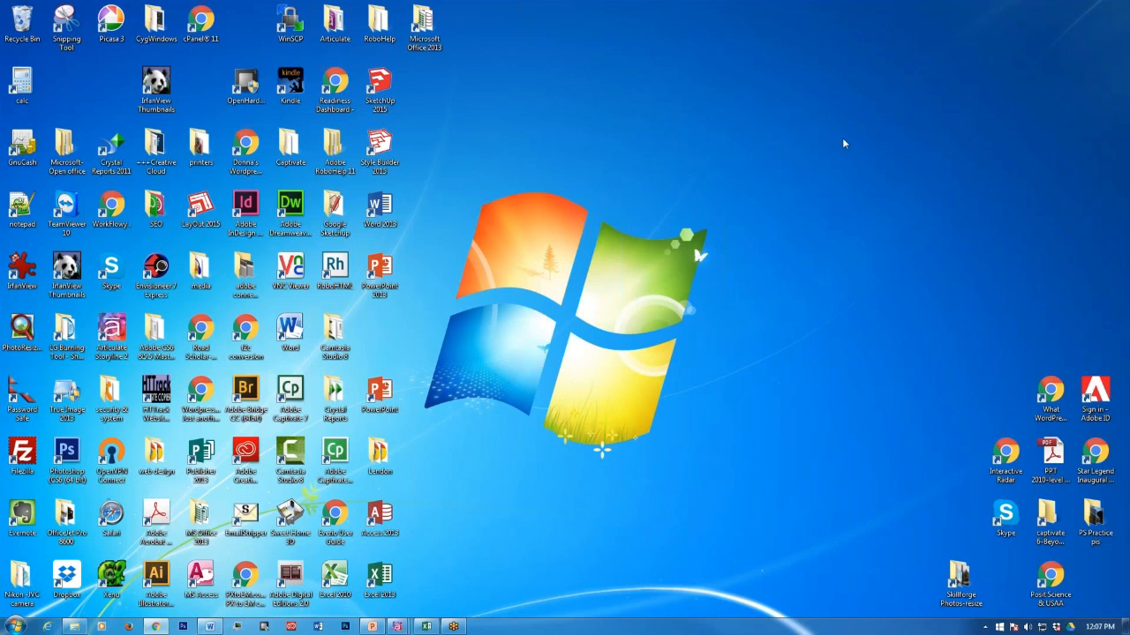
{"action": "mouse_move", "coordinate": [397, 626]}
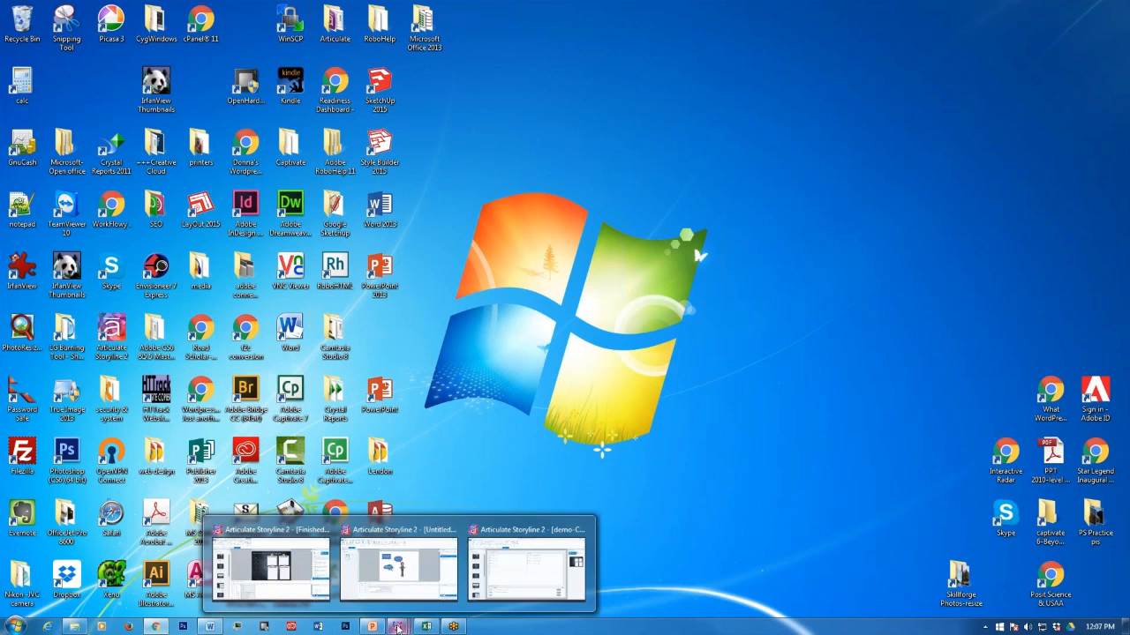
{"action": "left_click", "coordinate": [527, 573]}
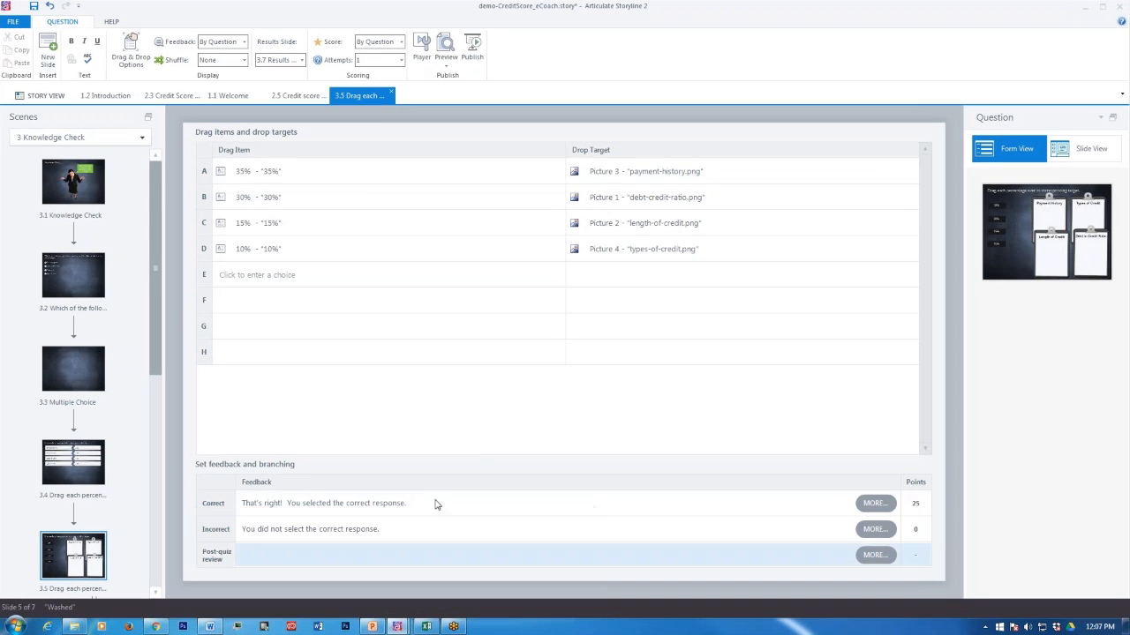
- Create a new project, discarding the unsaved changes to demo-CreditScore_eCoach.story
{"action": "left_click", "coordinate": [13, 21]}
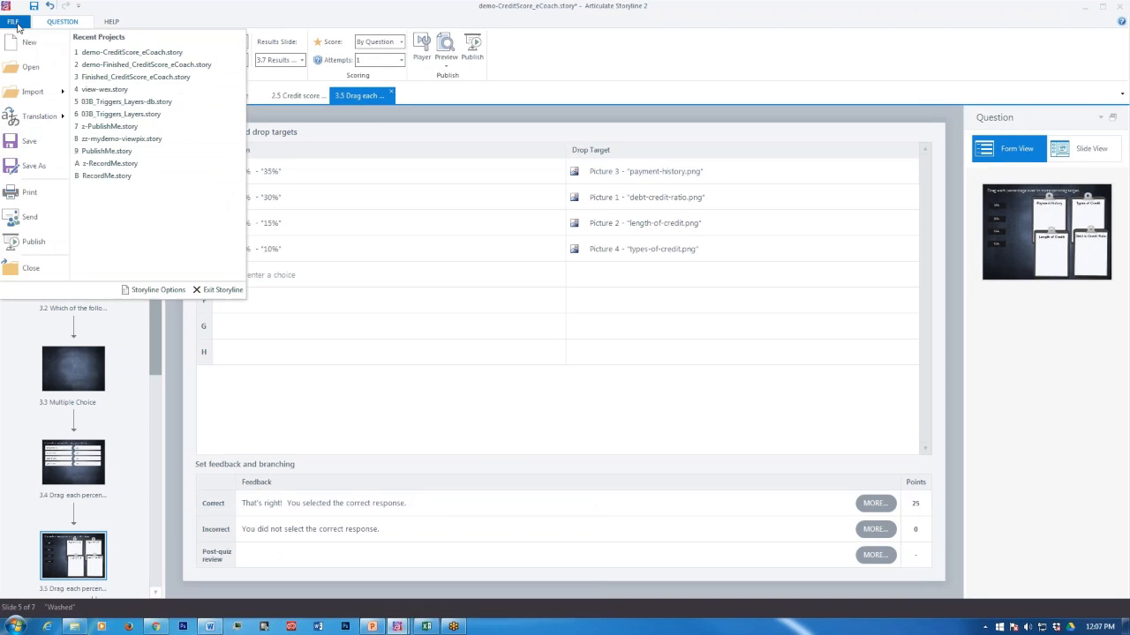
{"action": "left_click", "coordinate": [26, 45]}
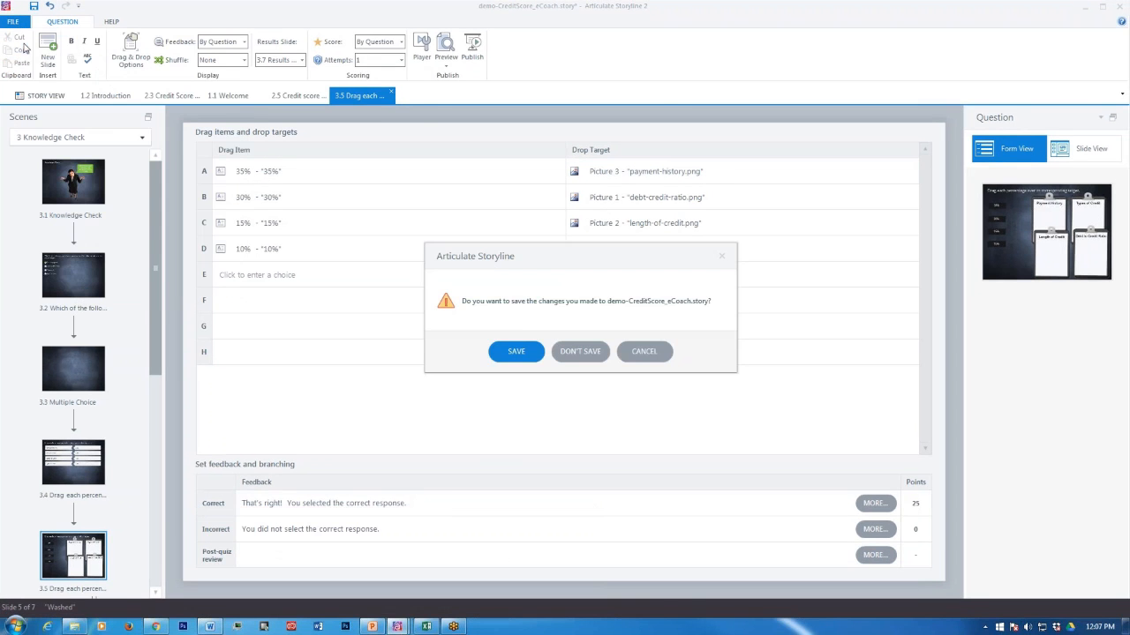
{"action": "left_click", "coordinate": [578, 353]}
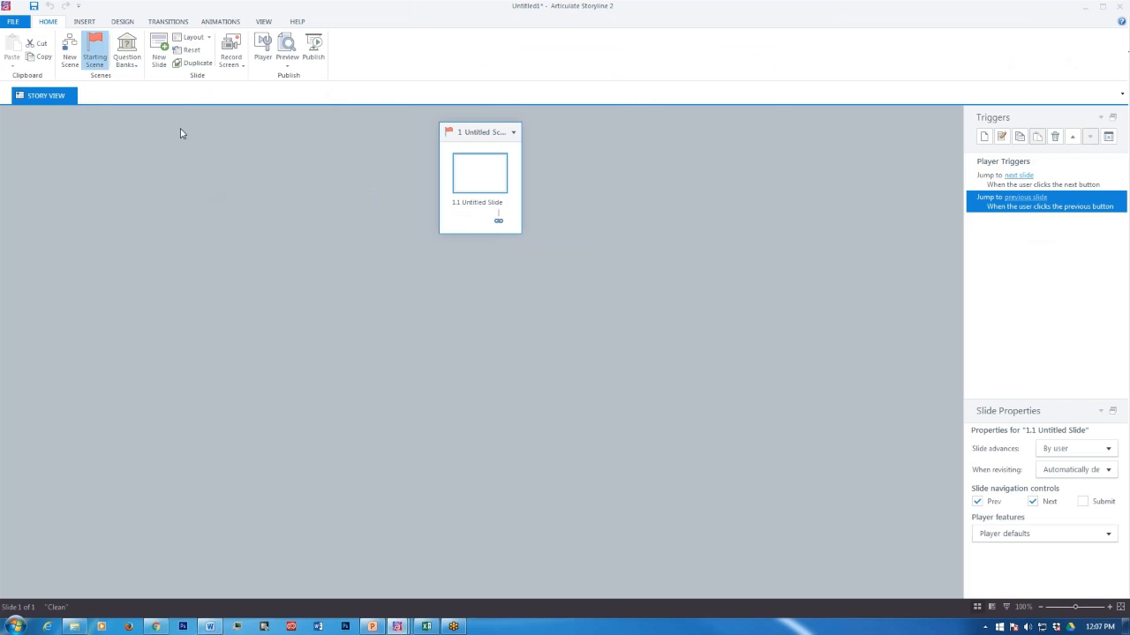
- Set up a new screen recording with its frame fitted around the Sample Pictures folder window, about 975 x 743
{"action": "left_click", "coordinate": [84, 22]}
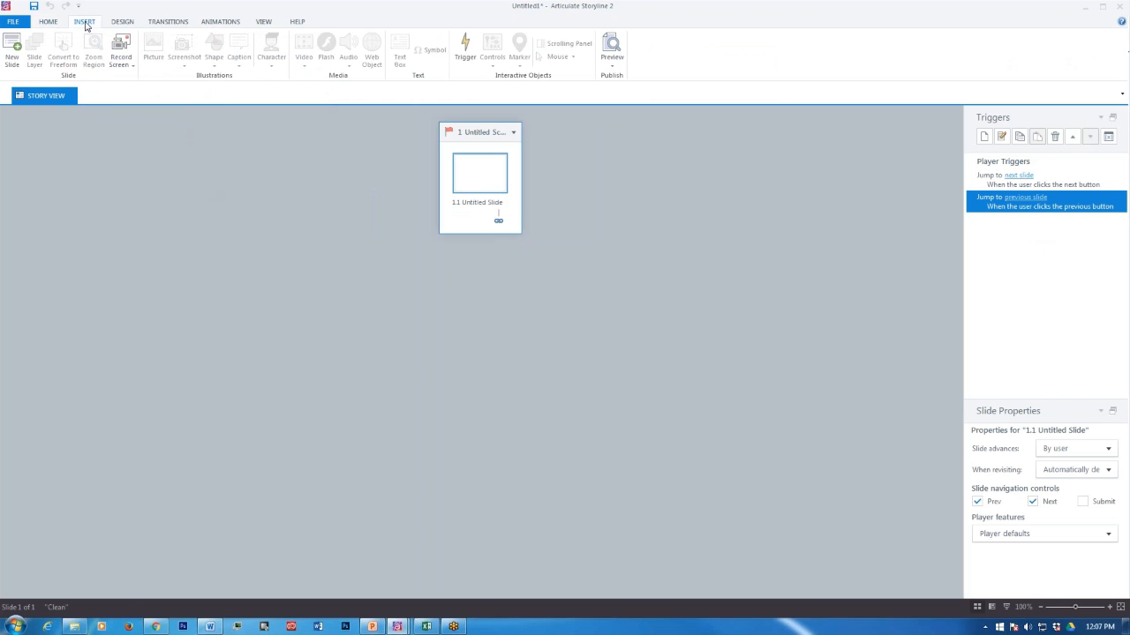
{"action": "left_click", "coordinate": [128, 67]}
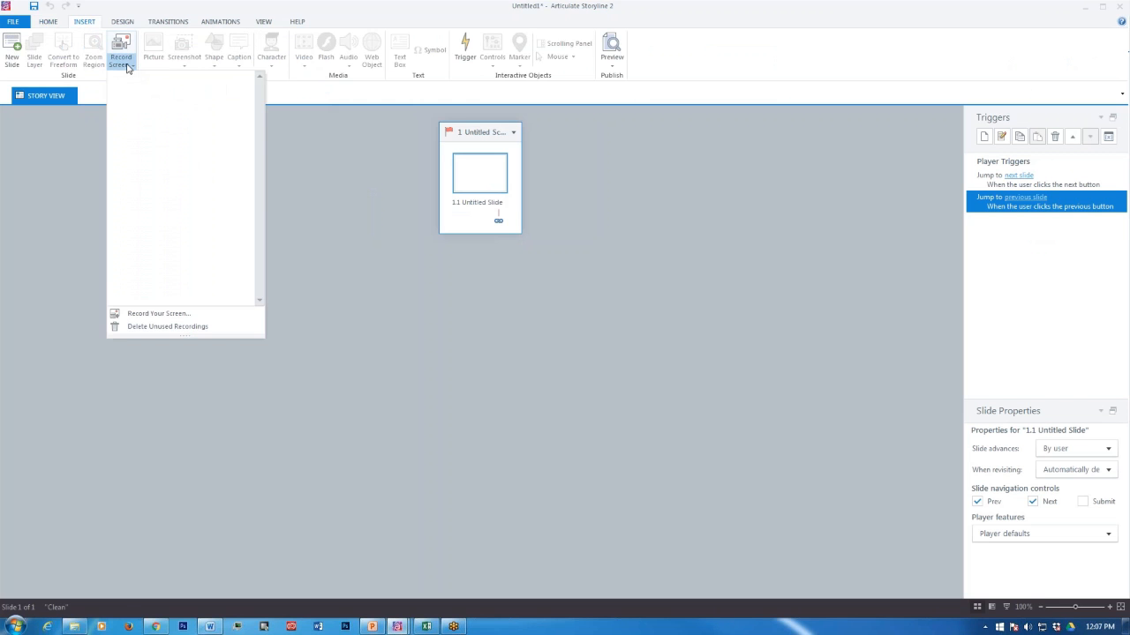
{"action": "left_click", "coordinate": [157, 314]}
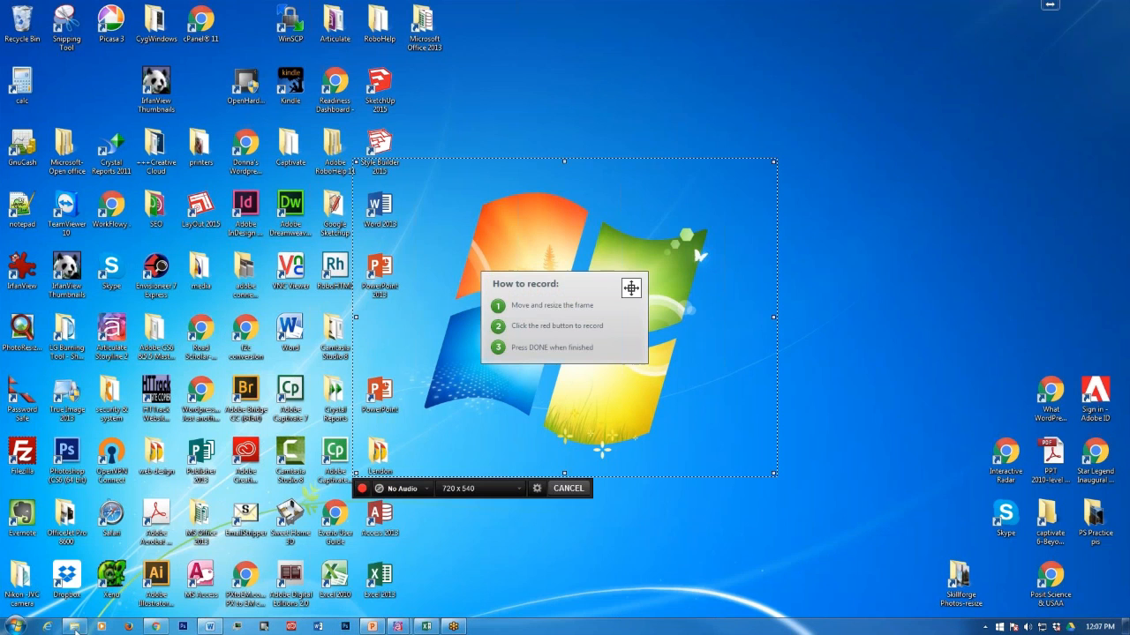
{"action": "left_click", "coordinate": [76, 627]}
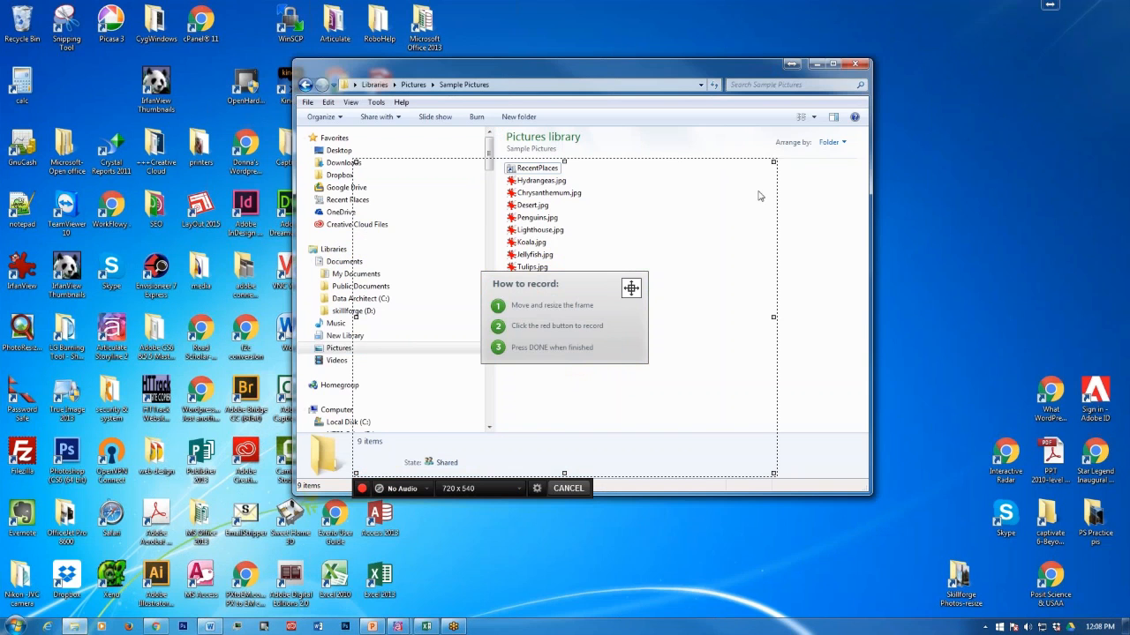
{"action": "left_click_drag", "start_coordinate": [774, 162], "coordinate": [862, 90]}
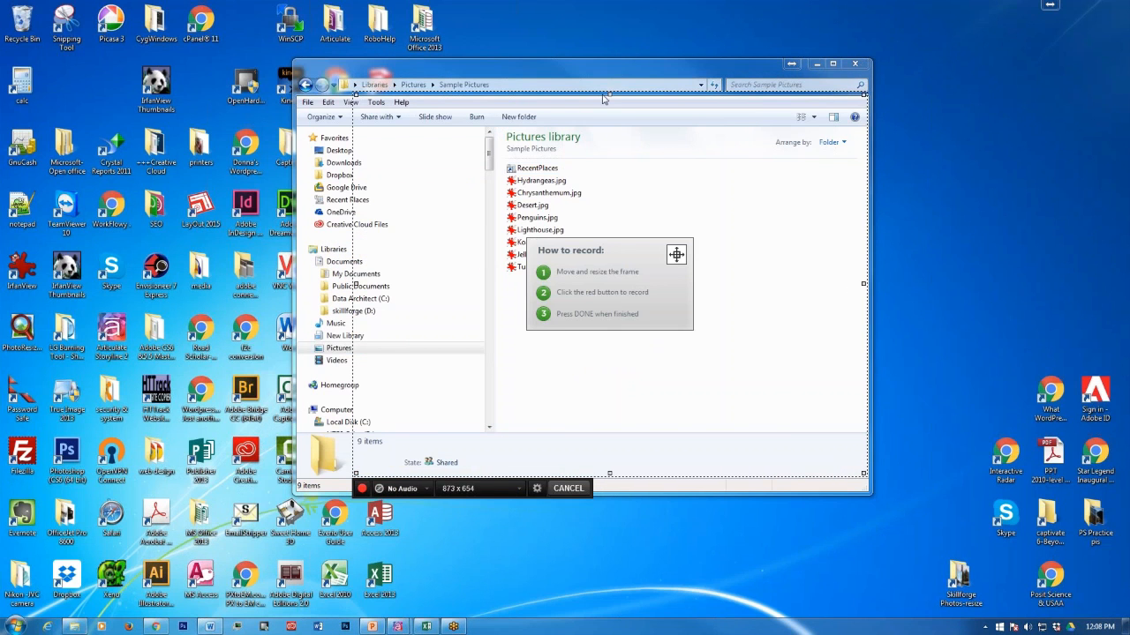
{"action": "left_click_drag", "start_coordinate": [609, 96], "coordinate": [609, 59]}
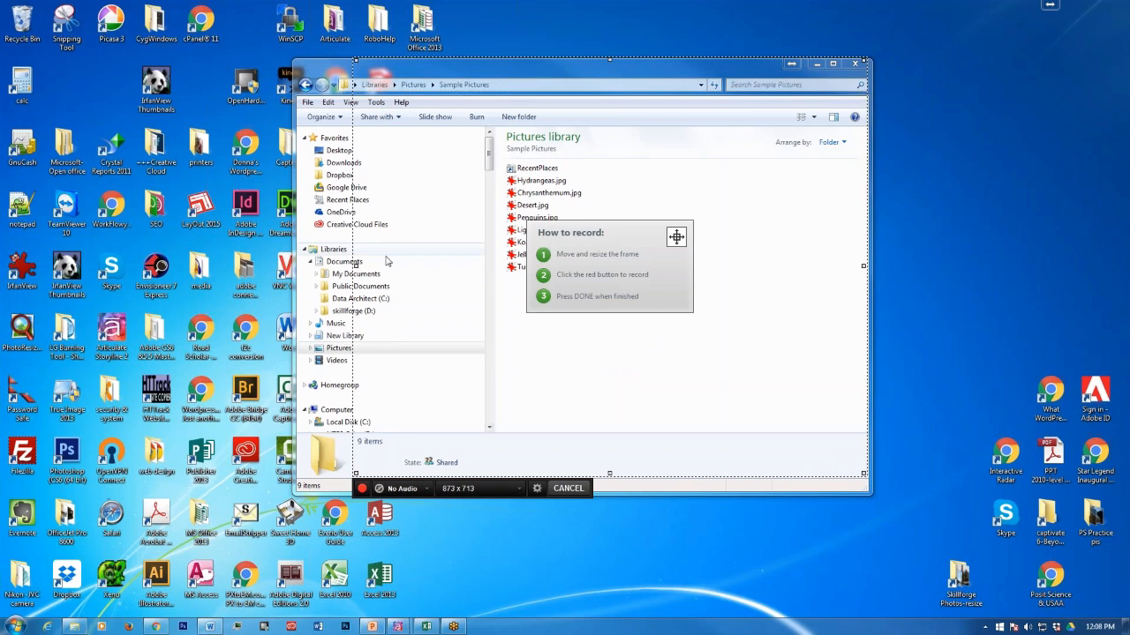
{"action": "left_click_drag", "start_coordinate": [354, 265], "coordinate": [298, 267]}
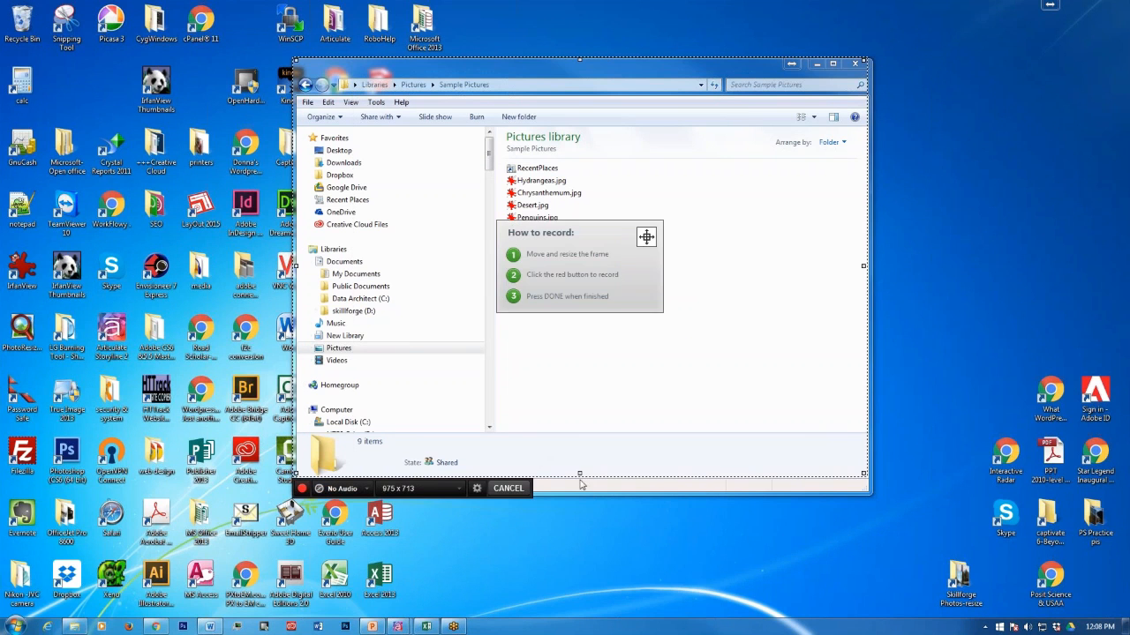
{"action": "left_click_drag", "start_coordinate": [579, 474], "coordinate": [580, 491]}
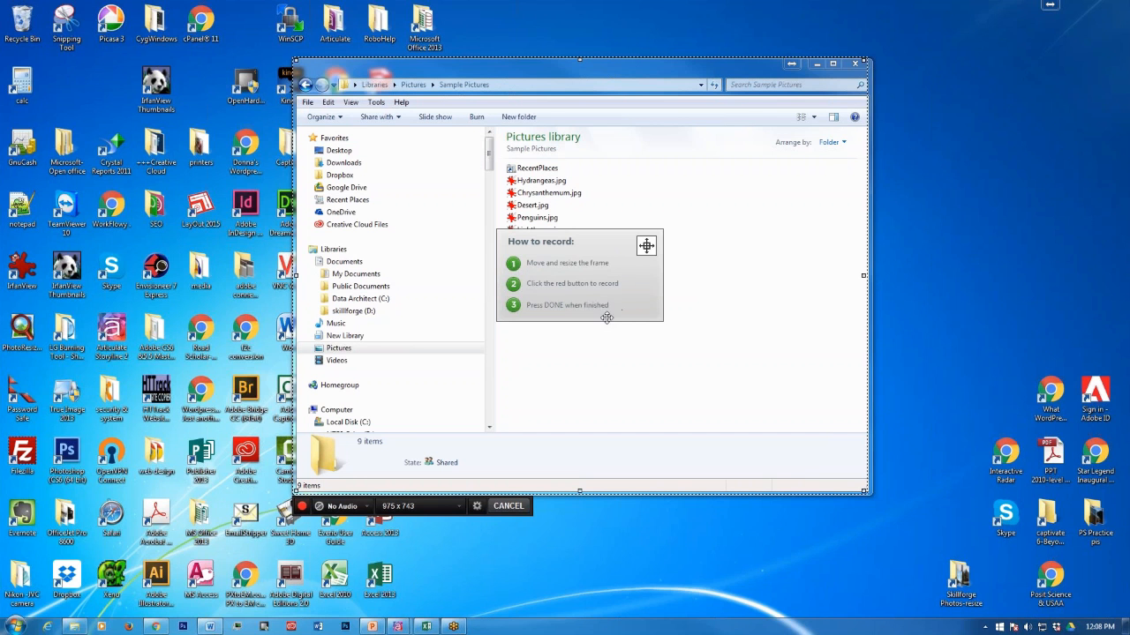
- Review the recording shortcuts and sound options, accept them as they are, and start recording the screen
{"action": "left_click", "coordinate": [477, 508]}
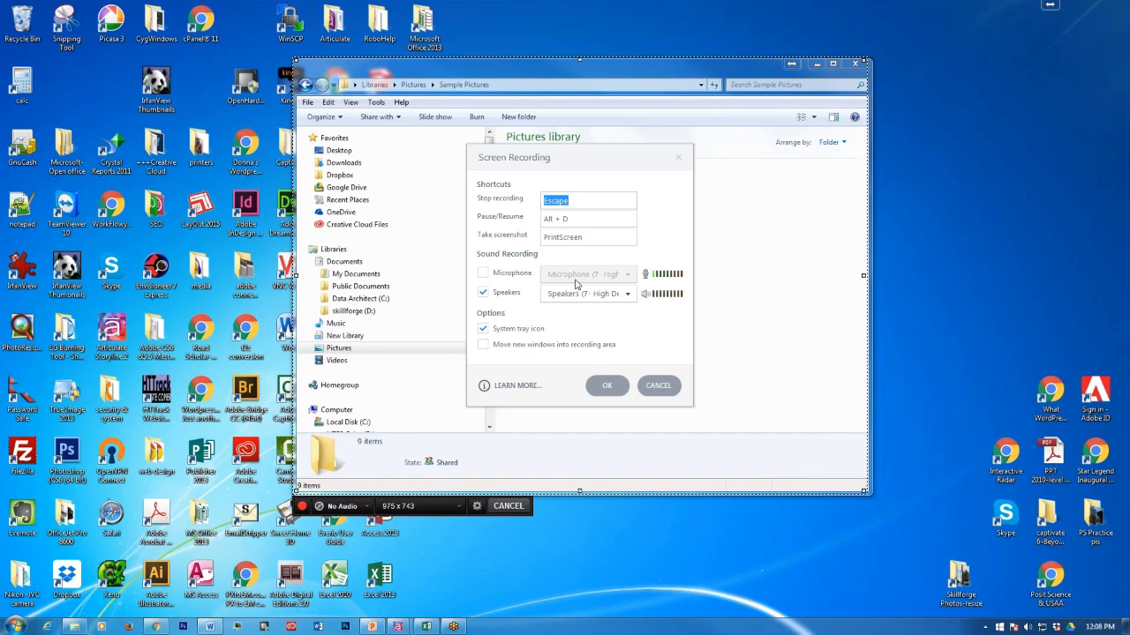
{"action": "left_click", "coordinate": [608, 385]}
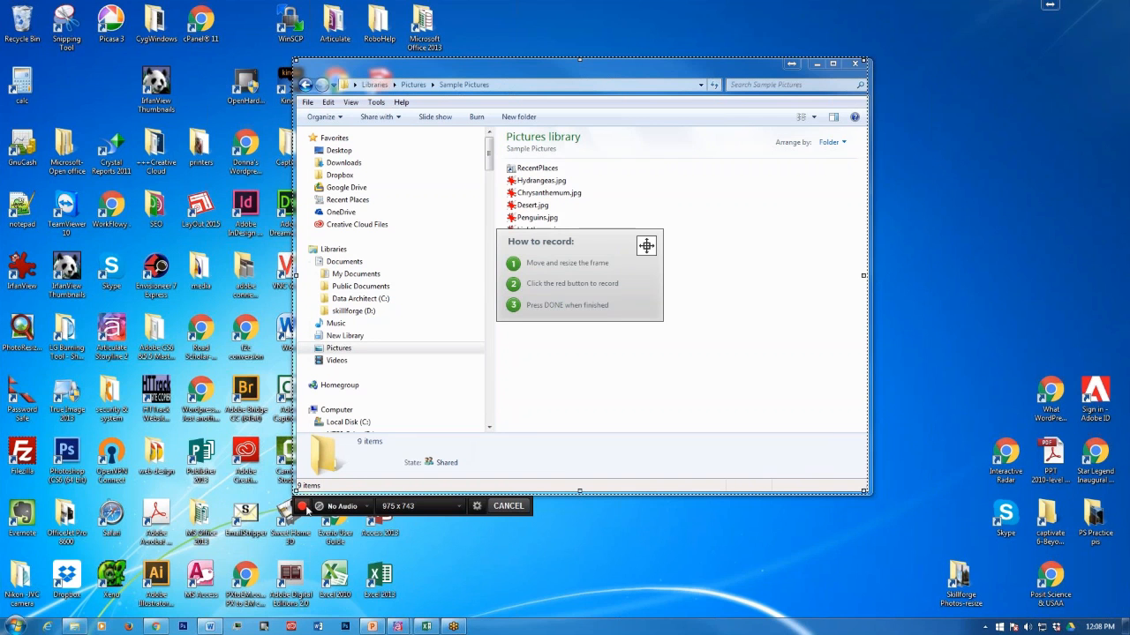
{"action": "left_click", "coordinate": [301, 508]}
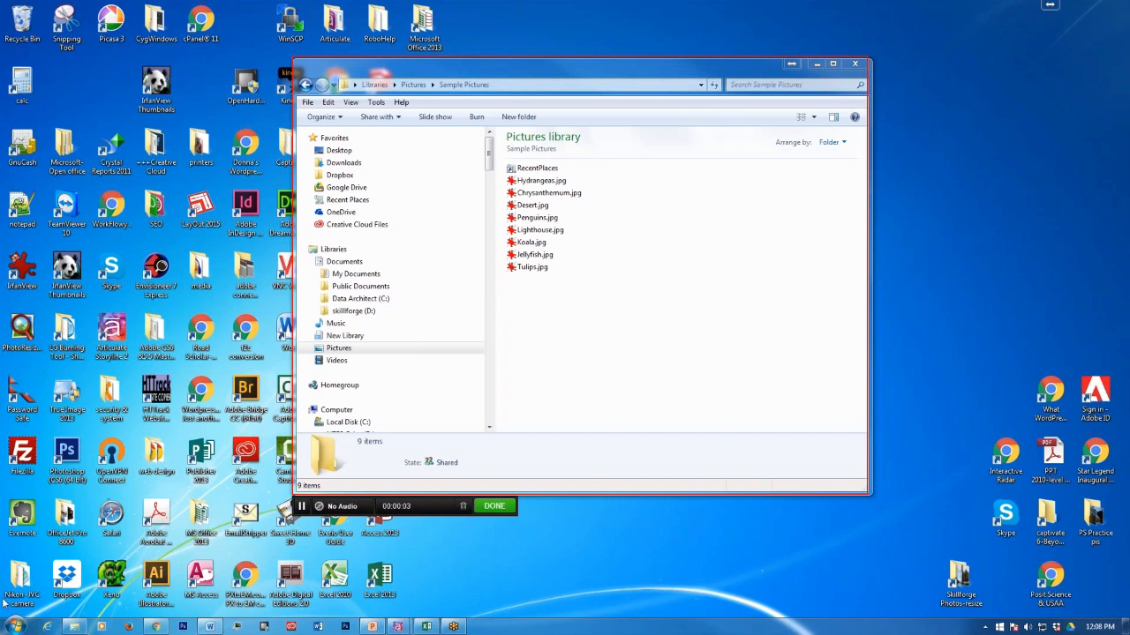
- Show the preview pane in the Sample Pictures folder and preview Hydrangeas.jpg and Desert.jpg
{"action": "left_click", "coordinate": [833, 117]}
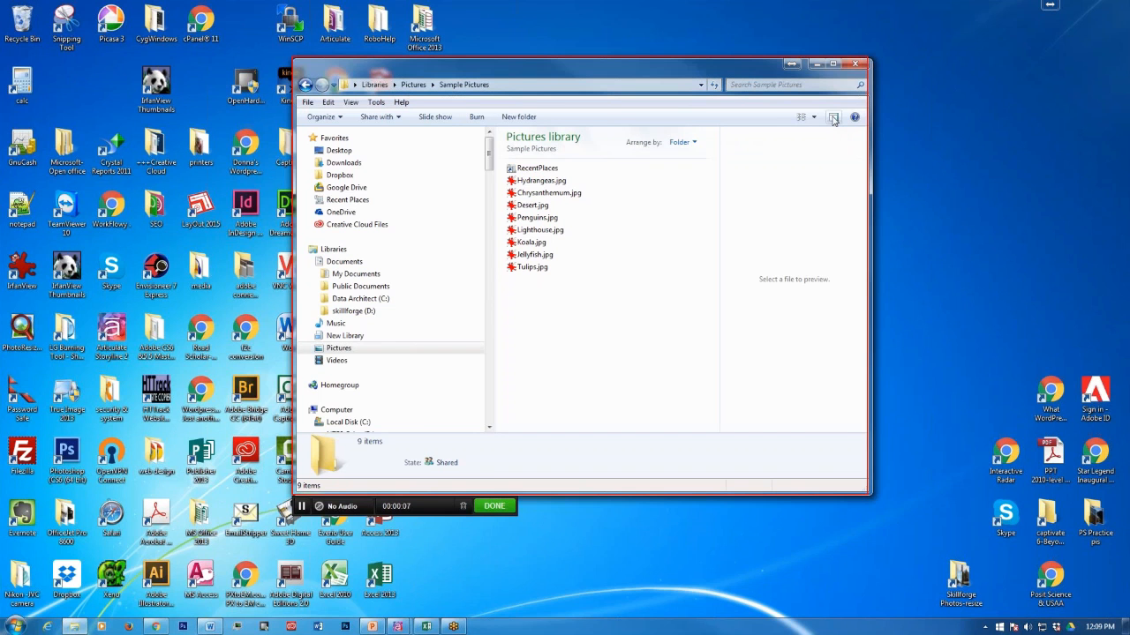
{"action": "left_click", "coordinate": [525, 184]}
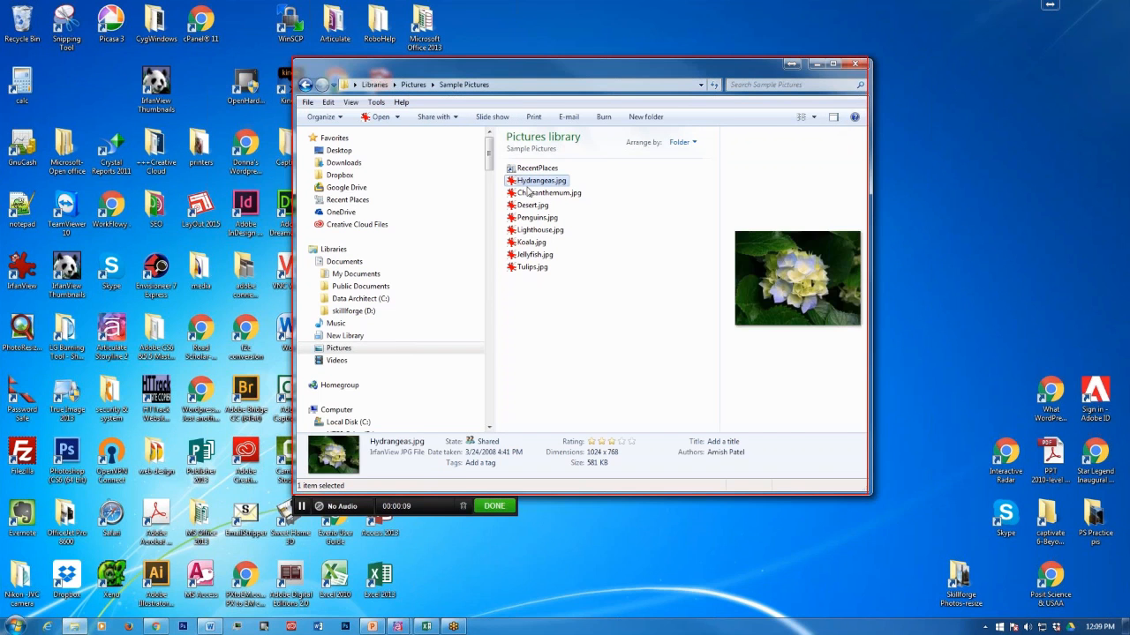
{"action": "left_click", "coordinate": [531, 206]}
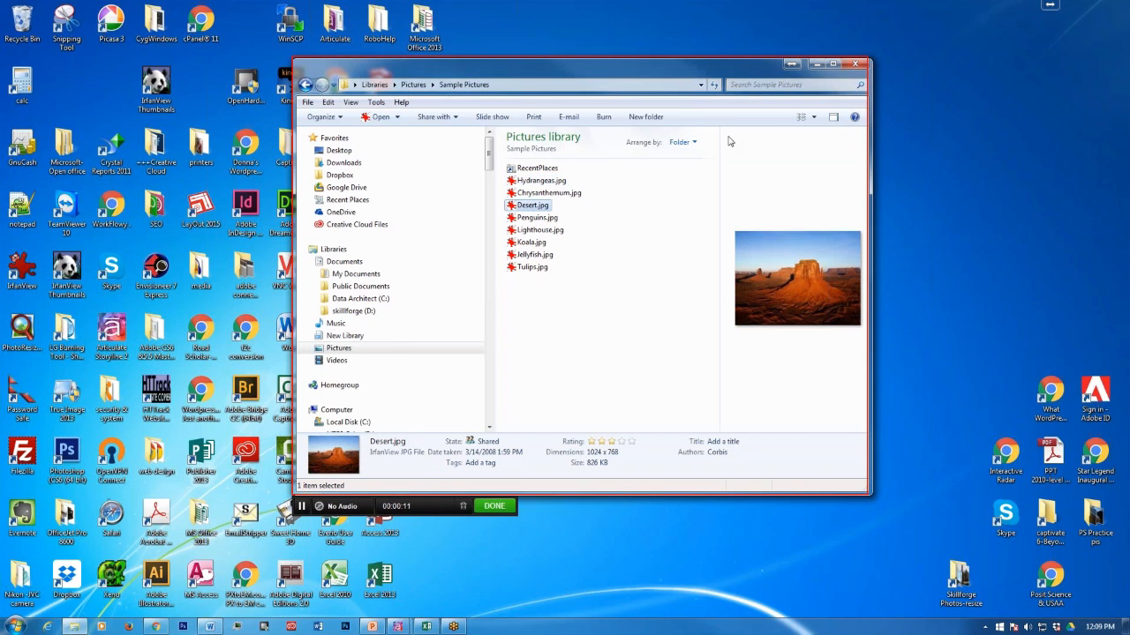
- Switch the Sample Pictures folder display to large icons, medium icons and finally tiles
{"action": "left_click", "coordinate": [814, 118]}
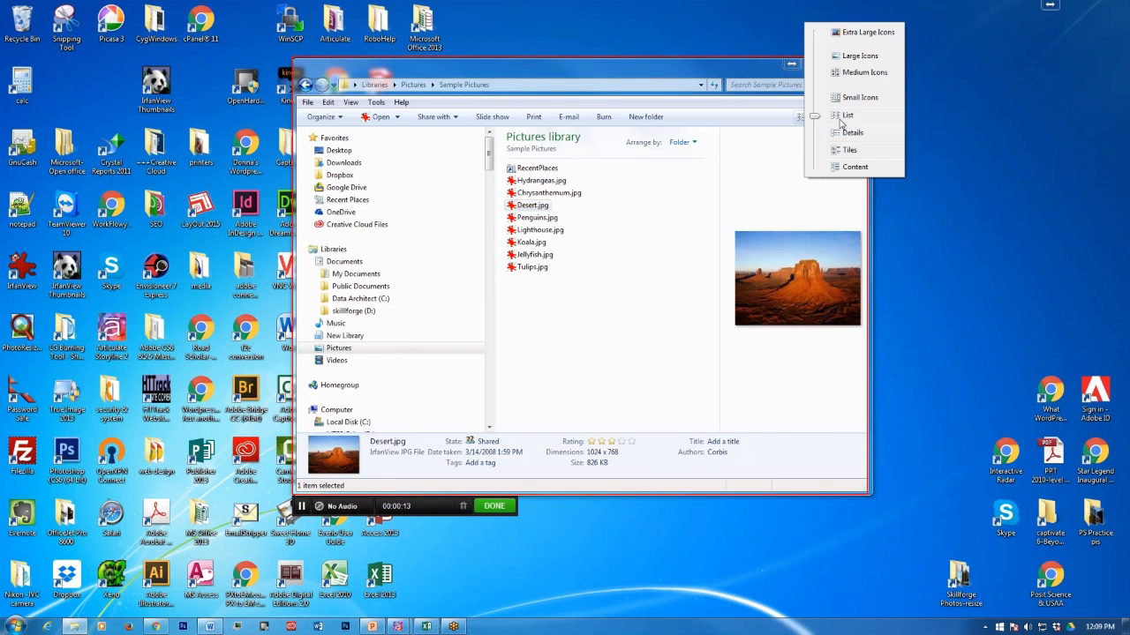
{"action": "left_click", "coordinate": [856, 56]}
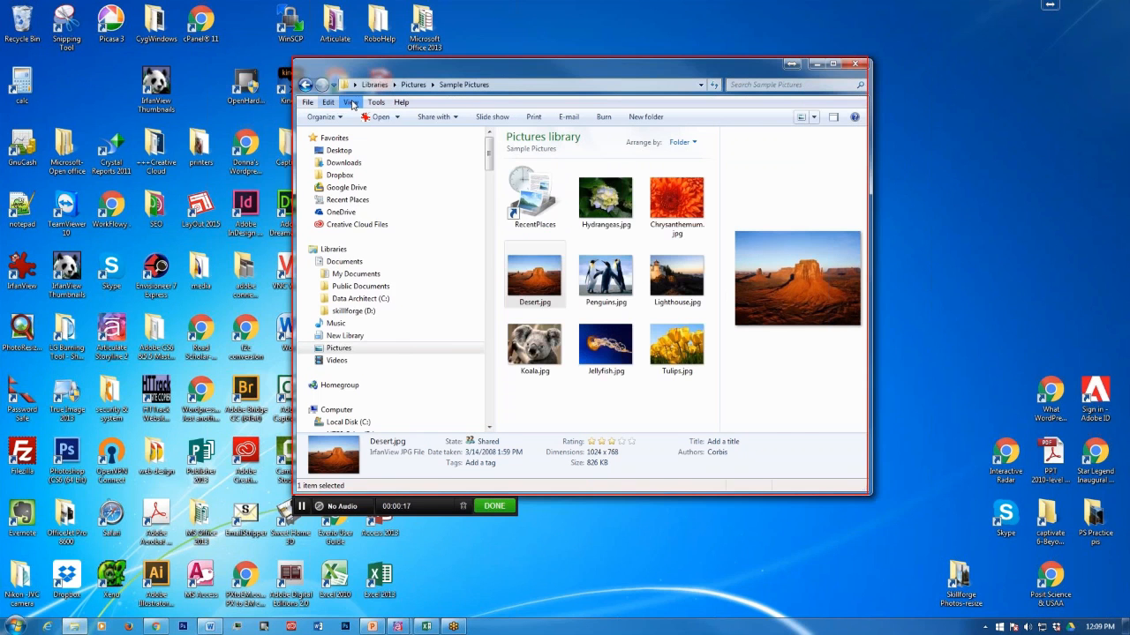
{"action": "left_click", "coordinate": [351, 103]}
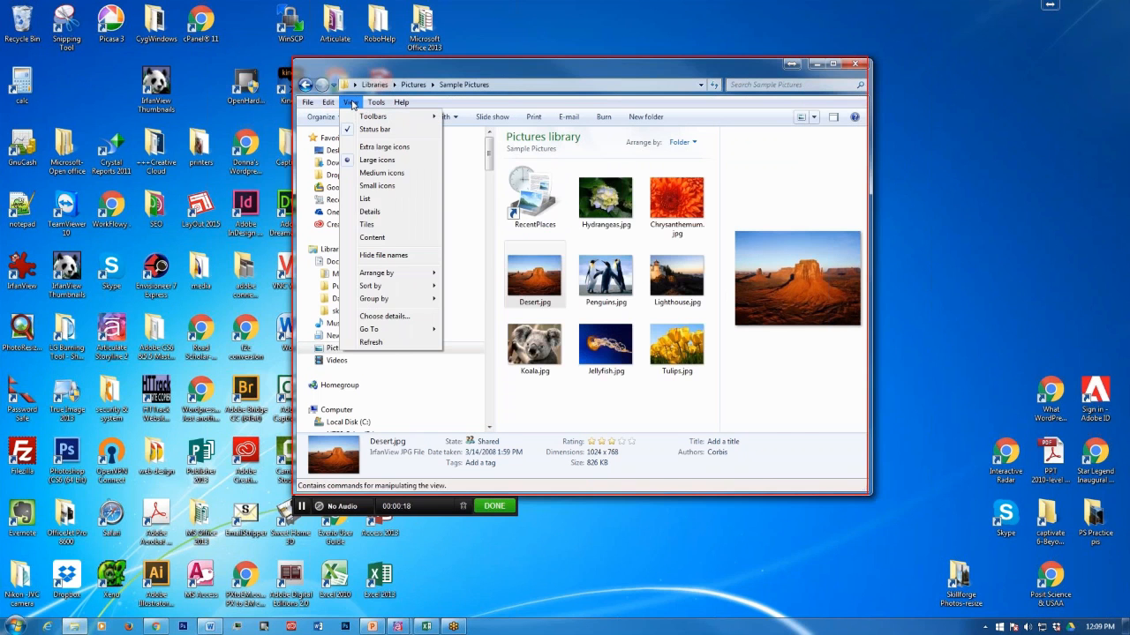
{"action": "left_click", "coordinate": [381, 174]}
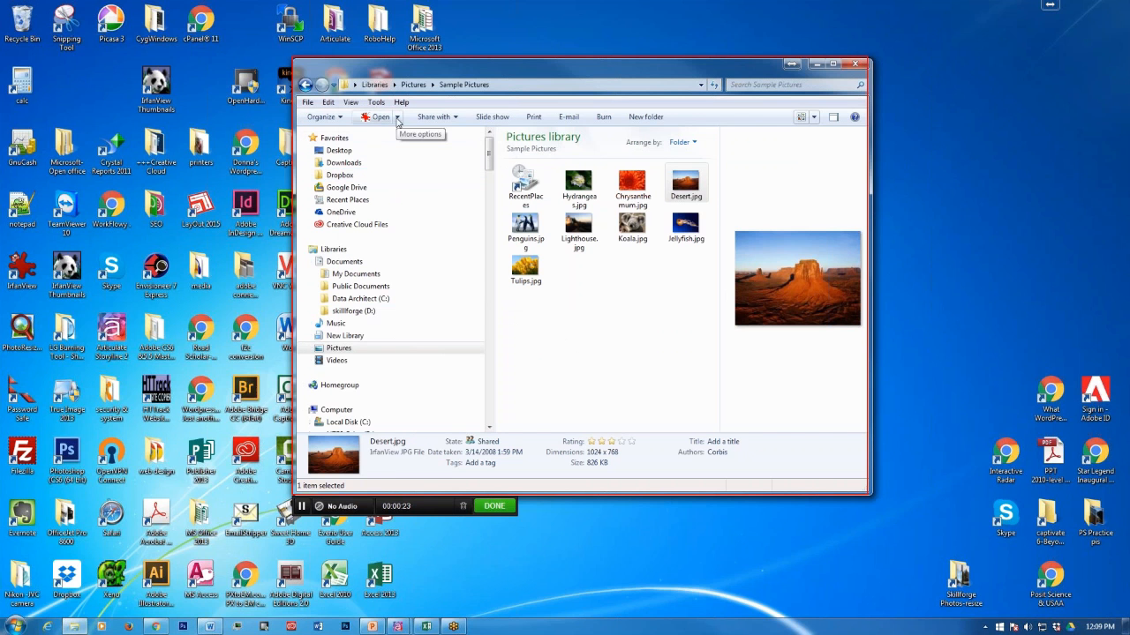
{"action": "left_click", "coordinate": [350, 101]}
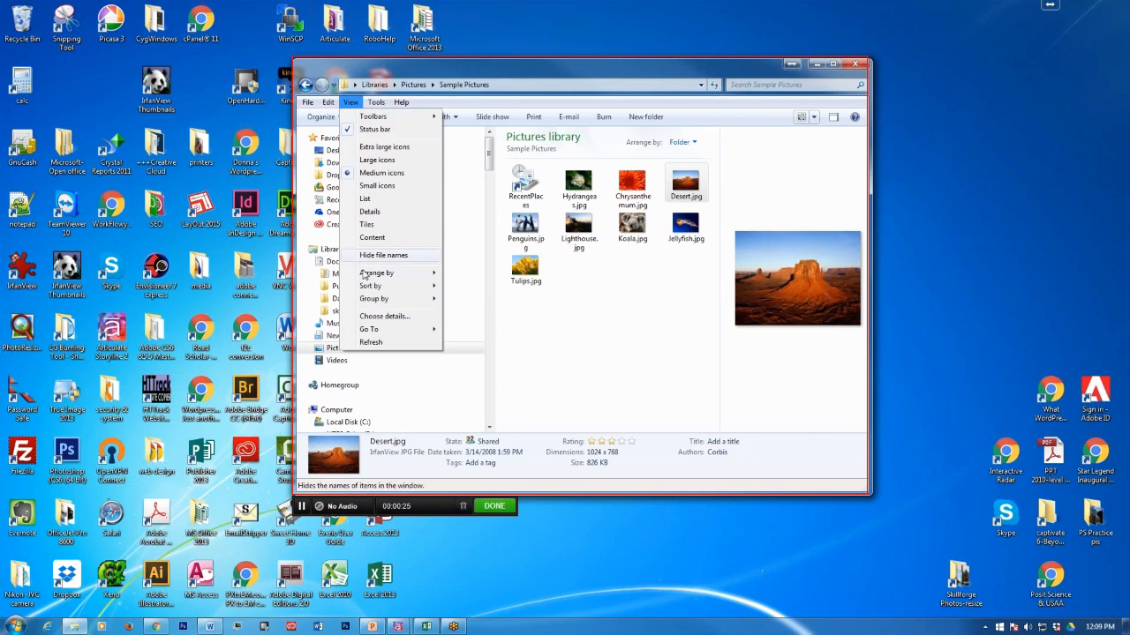
{"action": "mouse_move", "coordinate": [364, 276]}
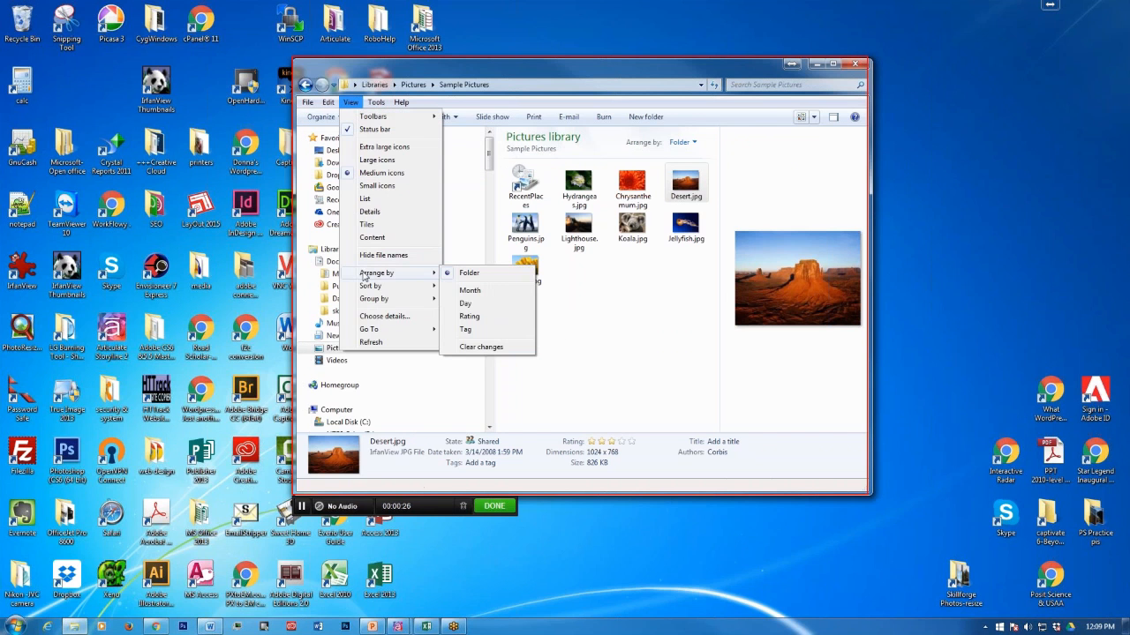
{"action": "left_click", "coordinate": [366, 224]}
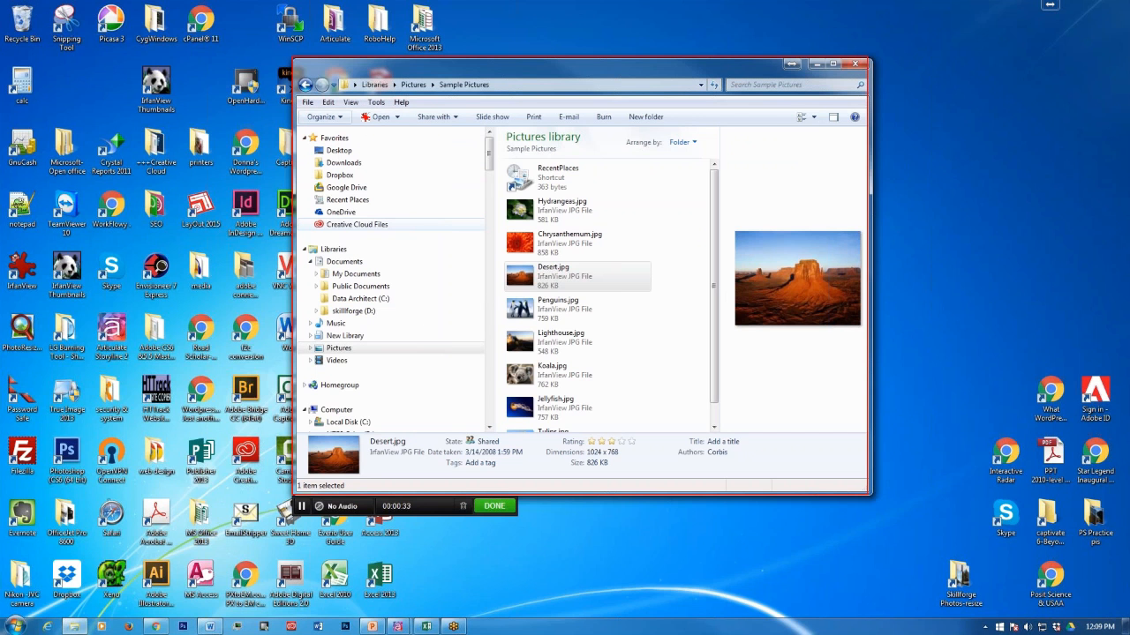
- Finish the screen recording and set its step-by-step slides to View mode steps
{"action": "left_click", "coordinate": [497, 507]}
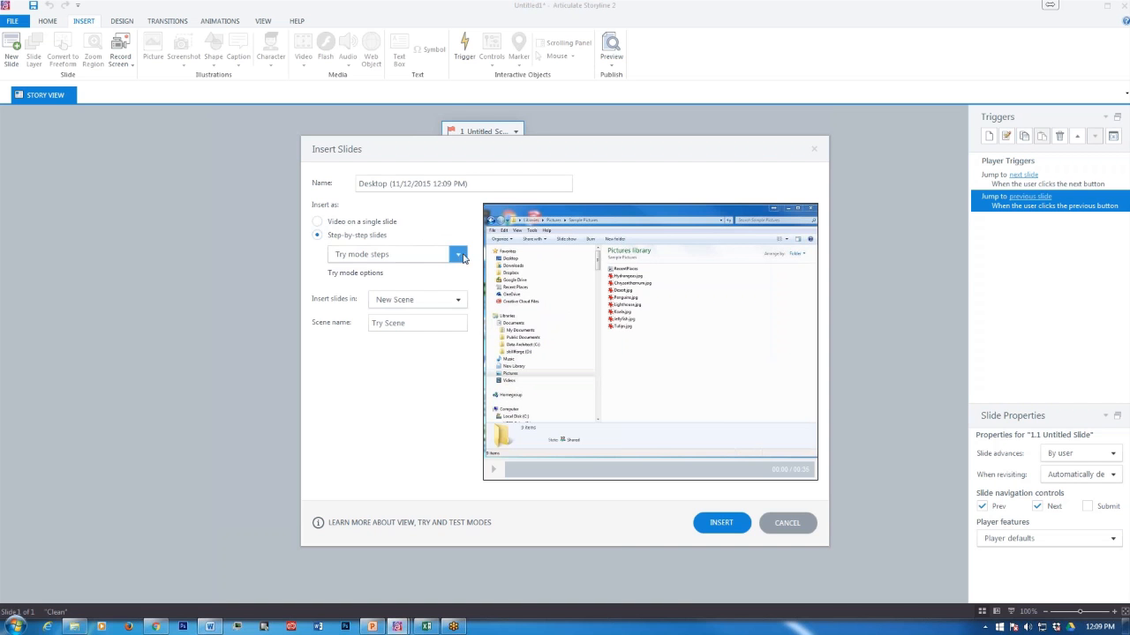
{"action": "left_click", "coordinate": [459, 257]}
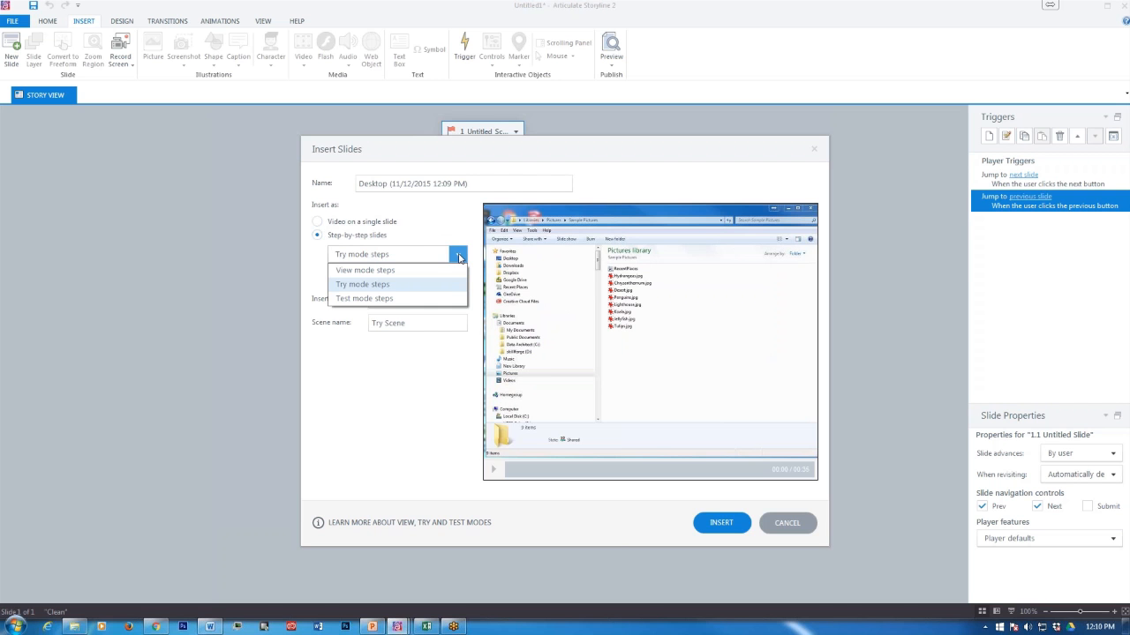
{"action": "left_click", "coordinate": [413, 274]}
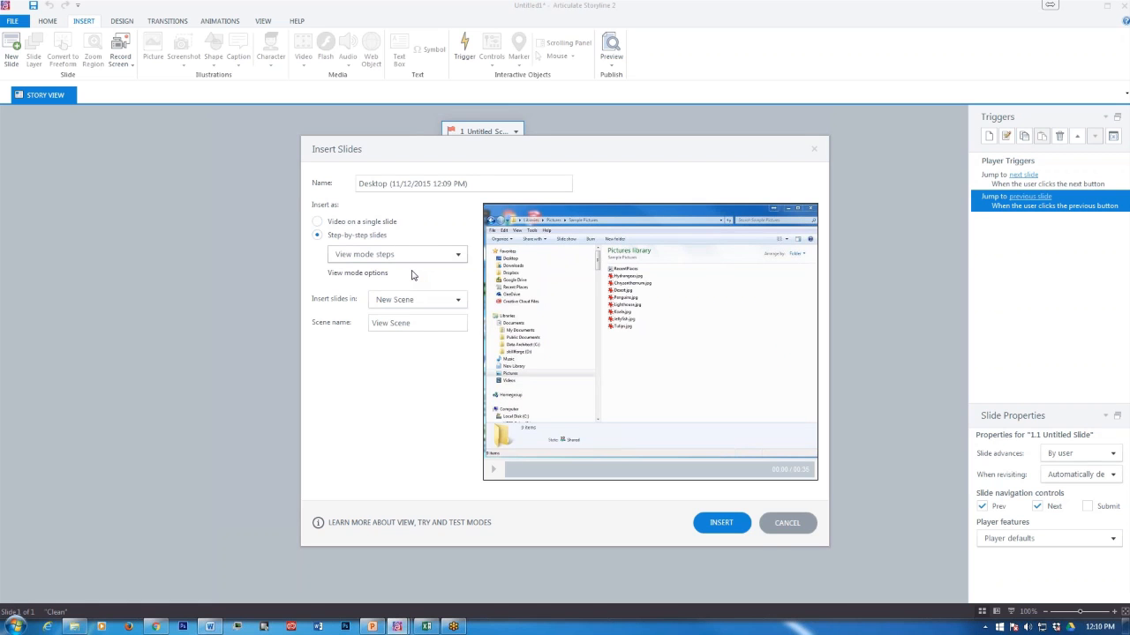
- Switch the step-by-step slides to Test mode steps and back to View mode steps to compare the modes
{"action": "left_click", "coordinate": [455, 255]}
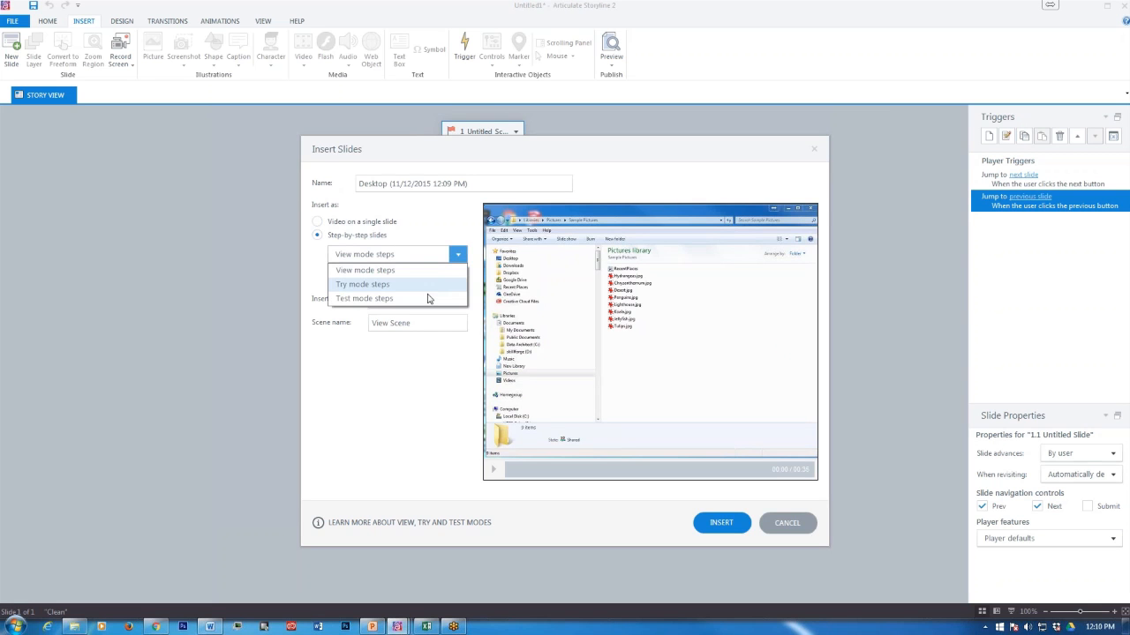
{"action": "left_click", "coordinate": [429, 300]}
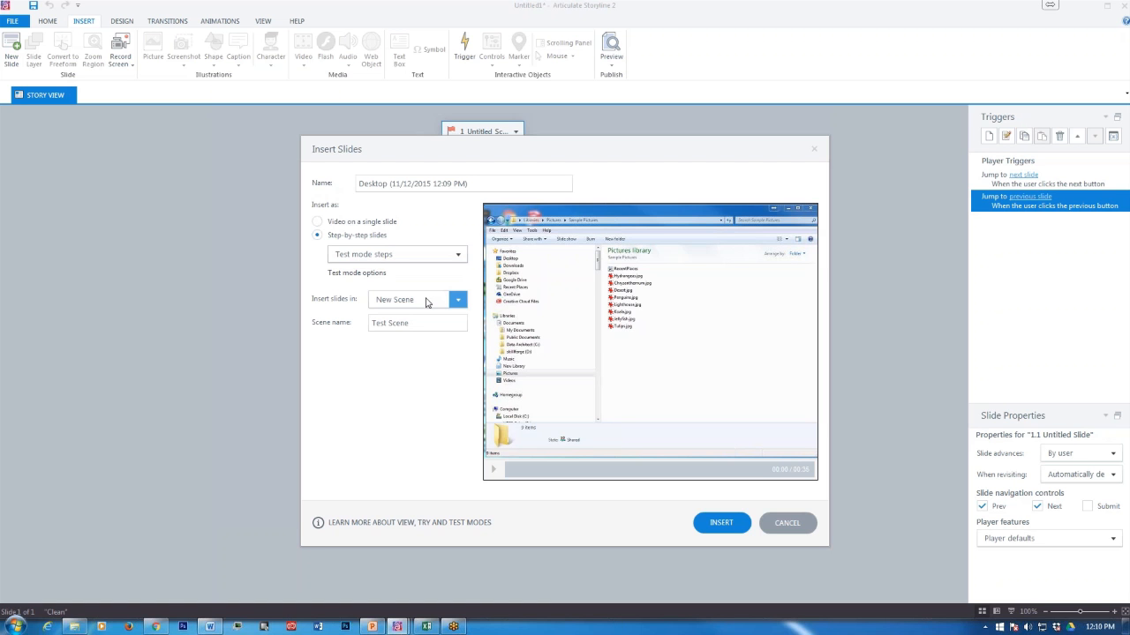
{"action": "left_click", "coordinate": [458, 254]}
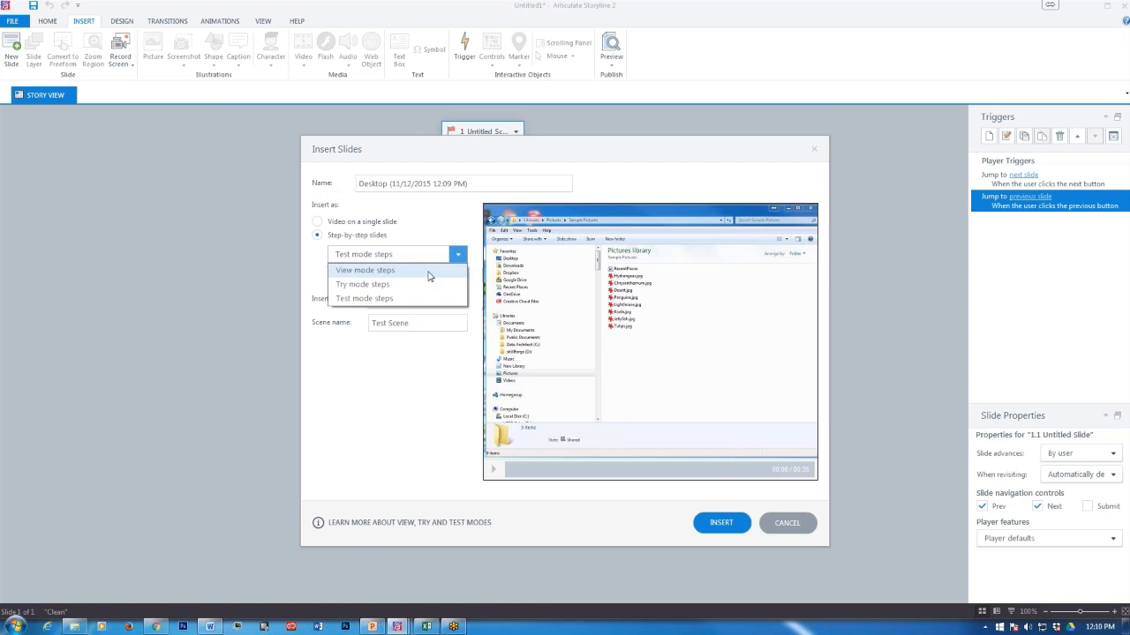
{"action": "left_click", "coordinate": [429, 271]}
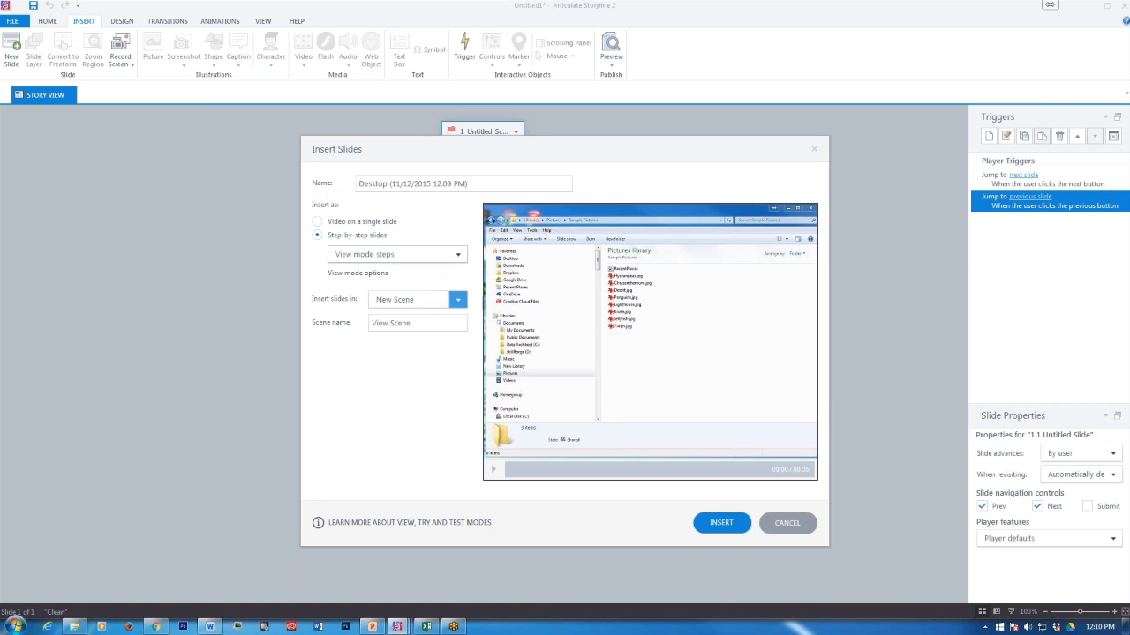
- Choose the existing scene 1 Untitled Scene as the destination and insert the recorded slides
{"action": "left_click", "coordinate": [458, 301]}
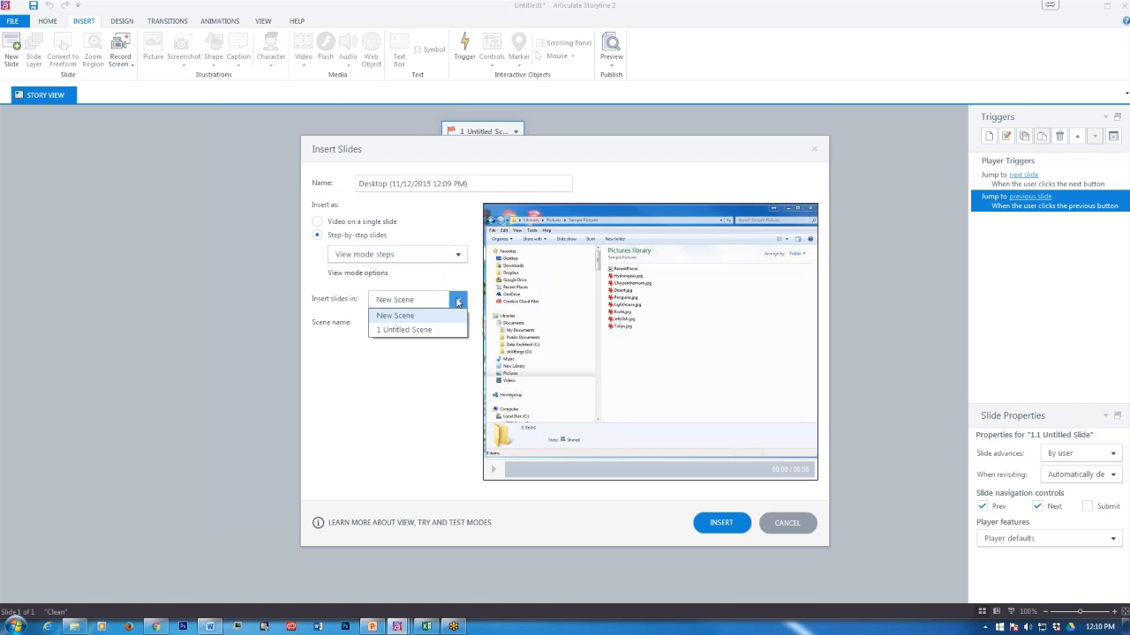
{"action": "left_click", "coordinate": [406, 330]}
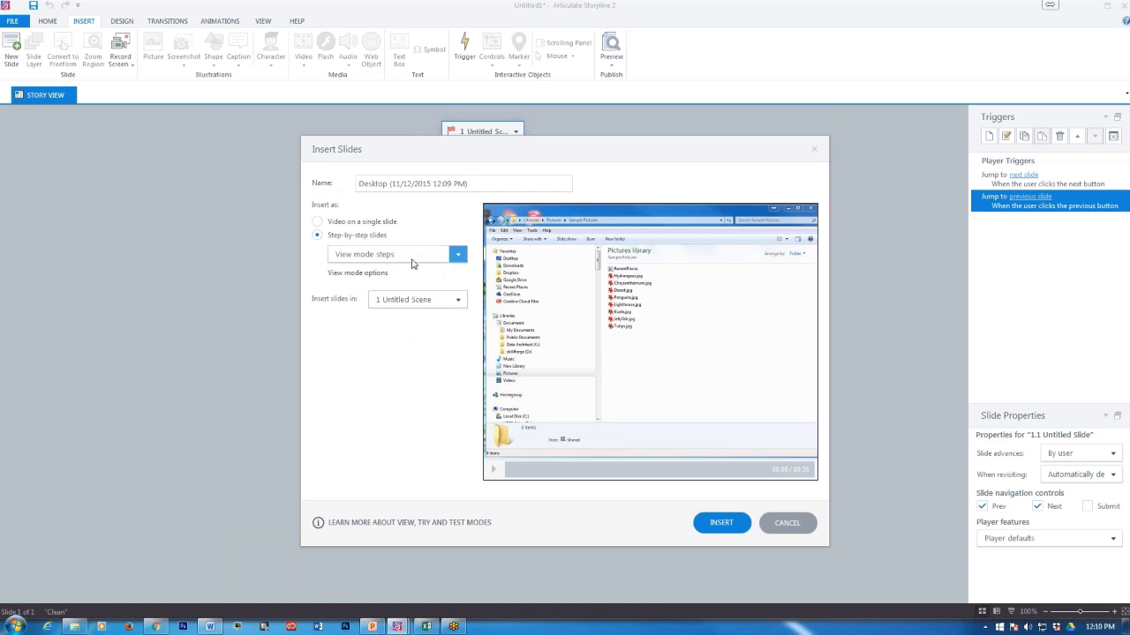
{"action": "left_click", "coordinate": [722, 524]}
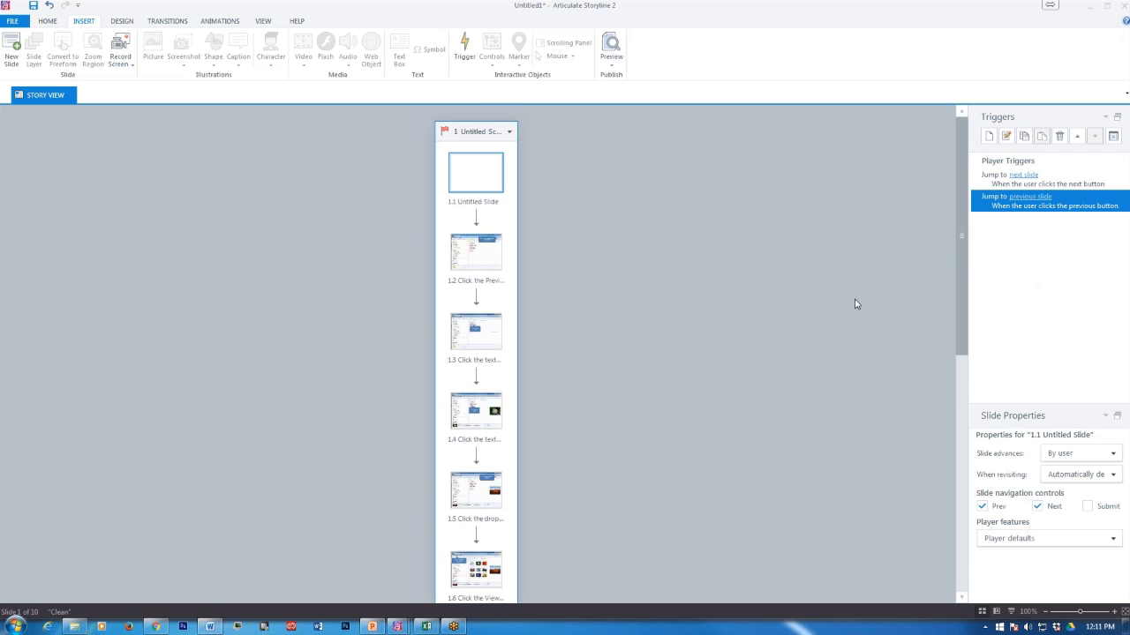
- Open slide 1.1 Untitled Slide for editing and apply the dark blue-grey gradient theme
{"action": "double_click", "coordinate": [471, 180]}
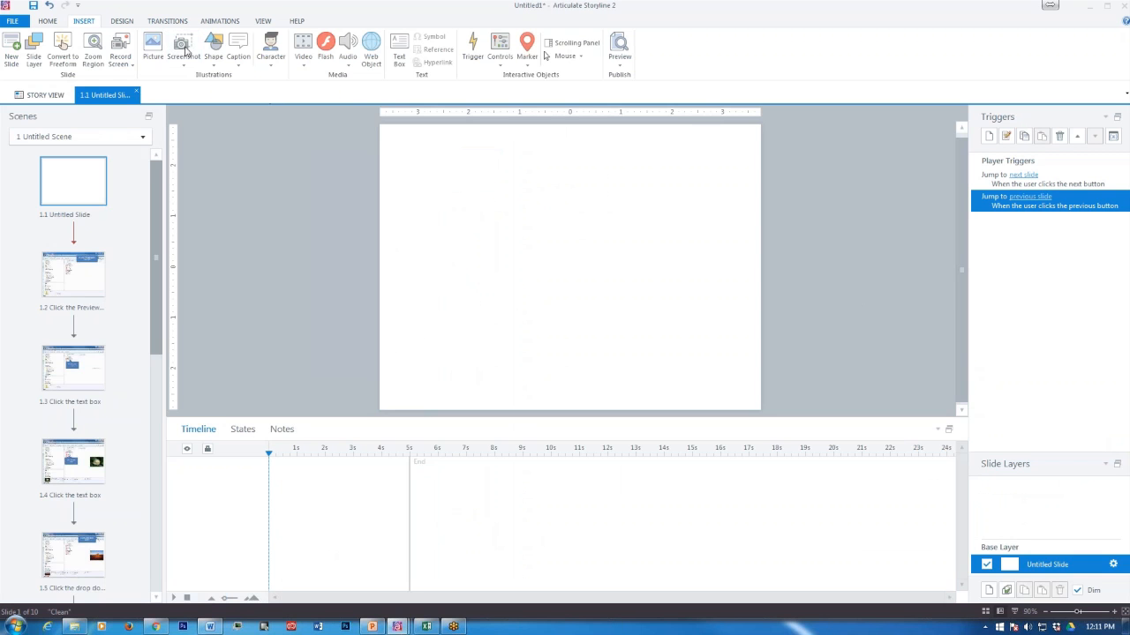
{"action": "left_click", "coordinate": [123, 22]}
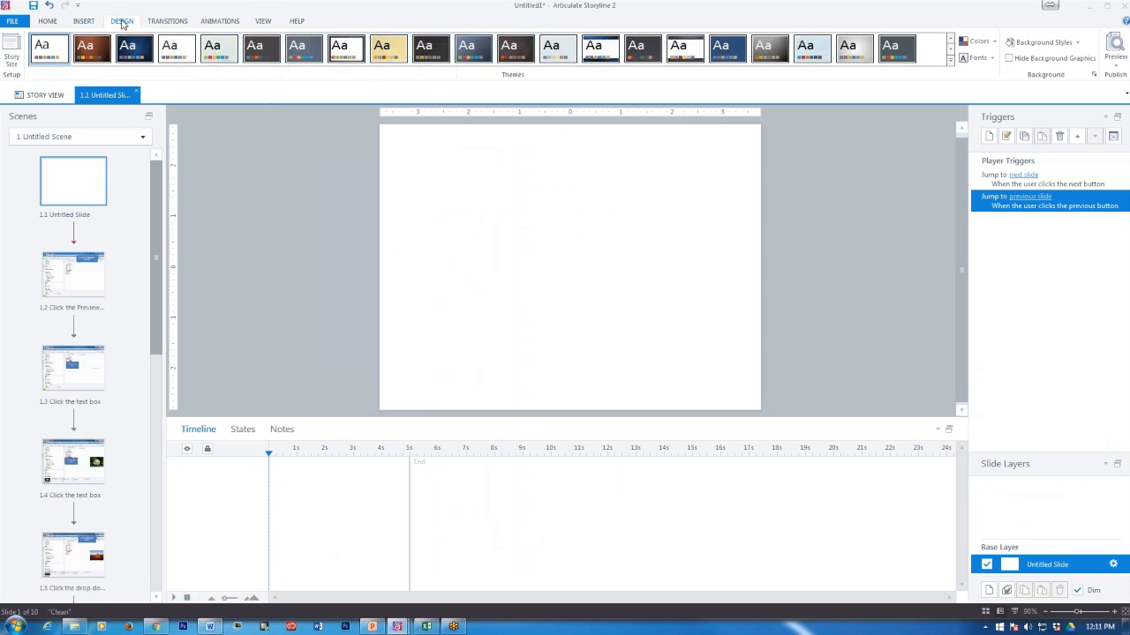
{"action": "left_click", "coordinate": [458, 53]}
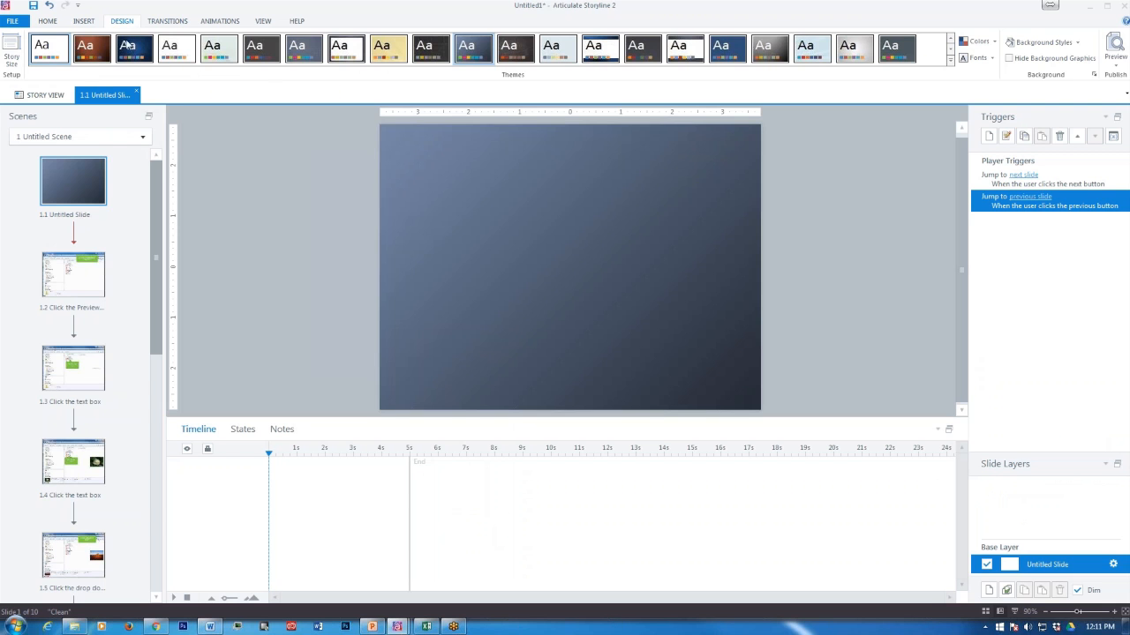
- Add a text box in the upper part of slide 1.1 reading "Learn how to change views in Windows Explorer"
{"action": "left_click", "coordinate": [91, 22]}
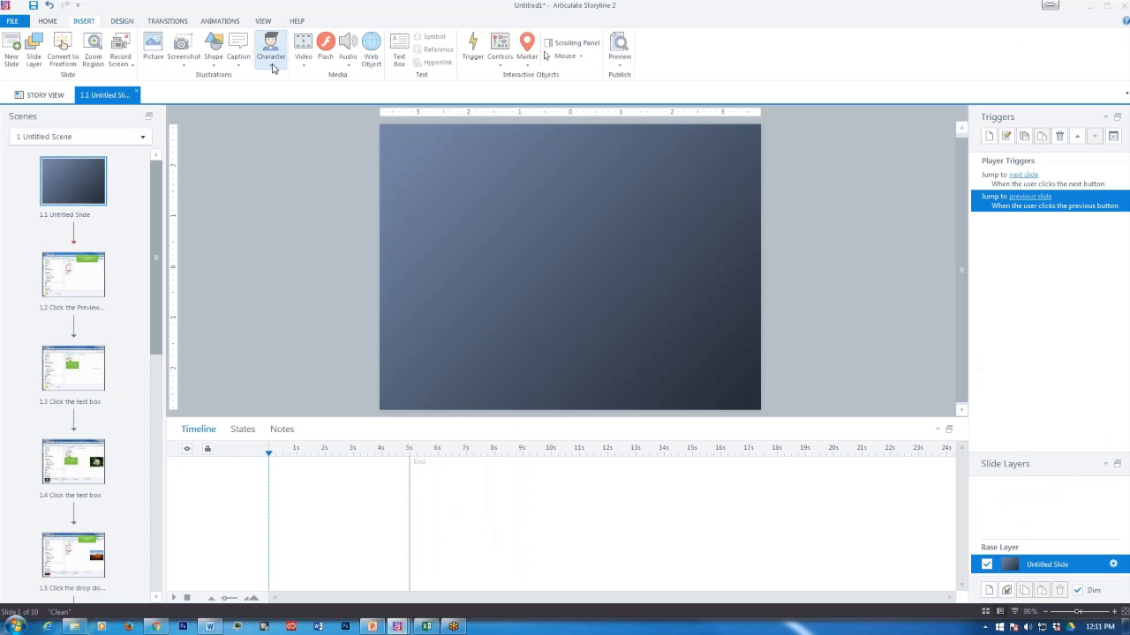
{"action": "left_click", "coordinate": [399, 54]}
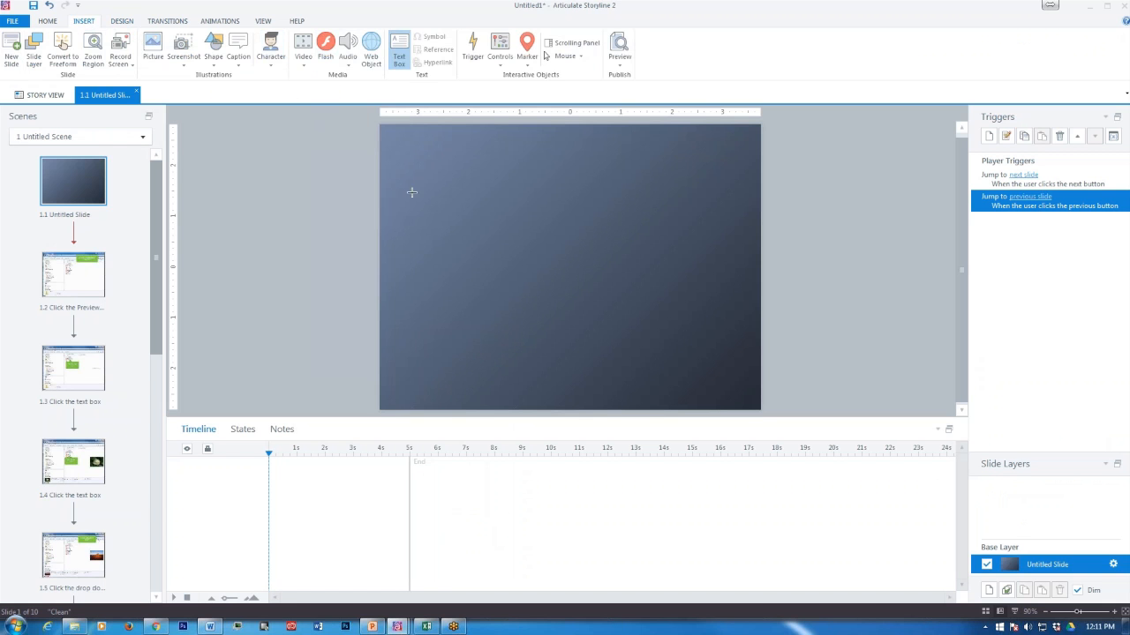
{"action": "mouse_move", "coordinate": [411, 164]}
{"action": "left_mouse_down"}
{"action": "mouse_move", "coordinate": [471, 212]}
{"action": "mouse_move", "coordinate": [575, 262]}
{"action": "left_mouse_up"}
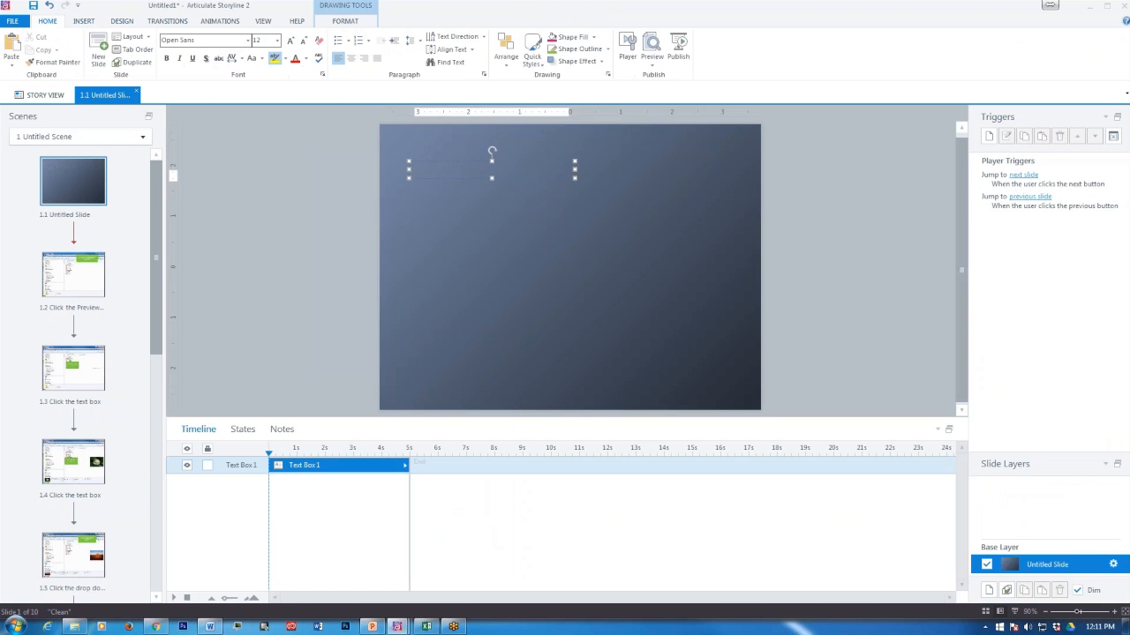
{"action": "type", "text": "Learn how to change views in Windows Explorer"}
{"action": "left_click", "coordinate": [631, 181]}
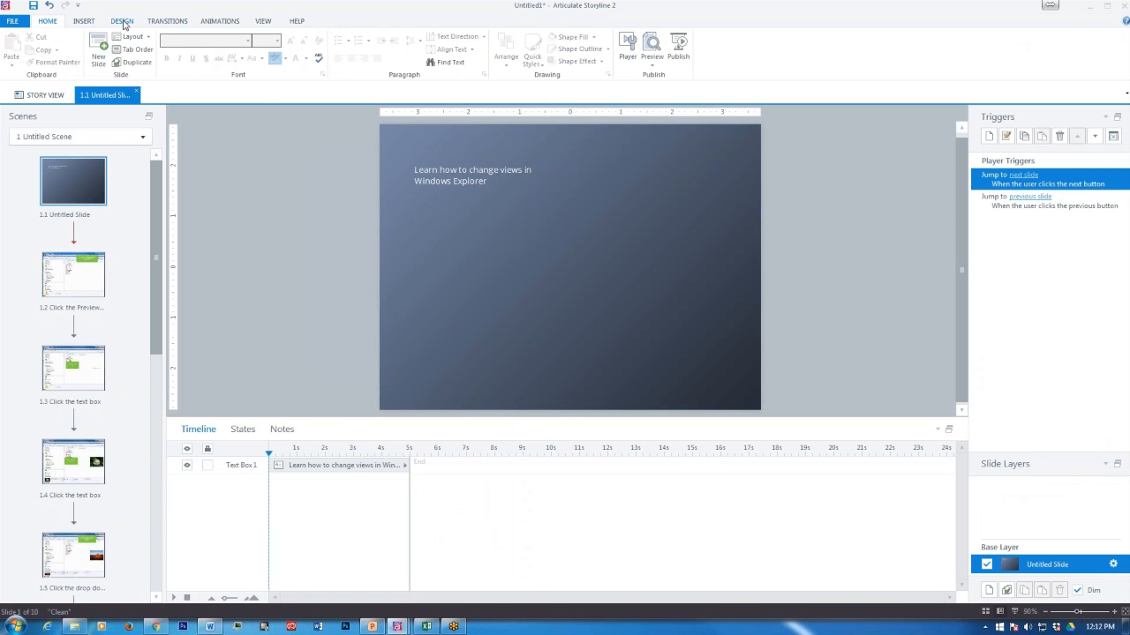
- Insert the photographic woman character as a torso with the finger-to-temple pose, and place it near the middle of slide 1.1
{"action": "left_click", "coordinate": [84, 21]}
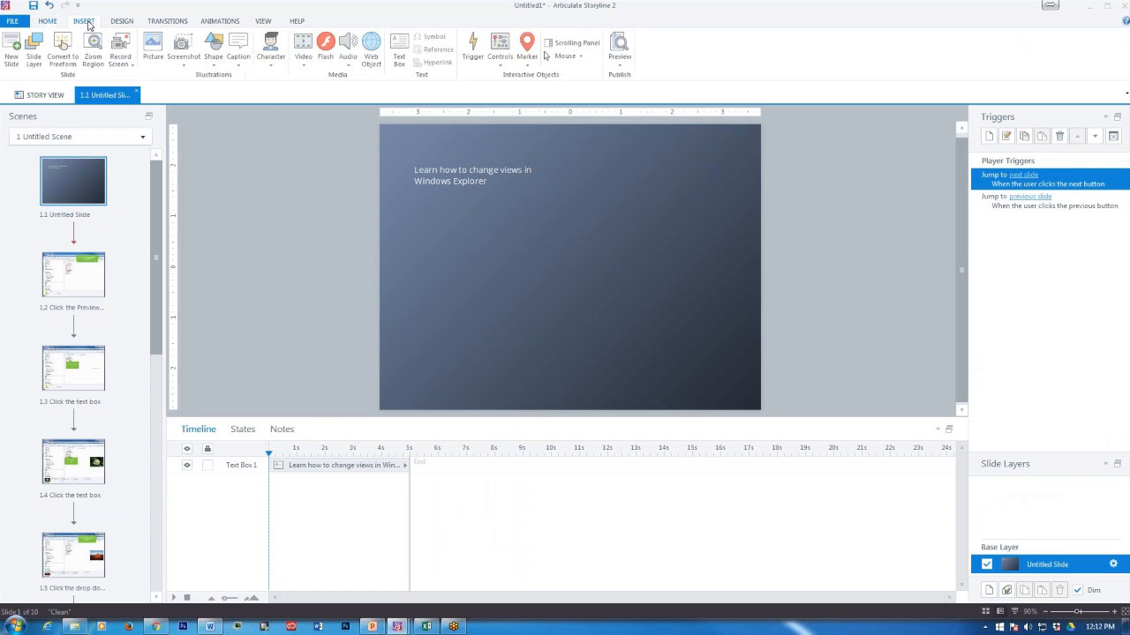
{"action": "left_click", "coordinate": [271, 62]}
{"action": "left_click", "coordinate": [304, 97]}
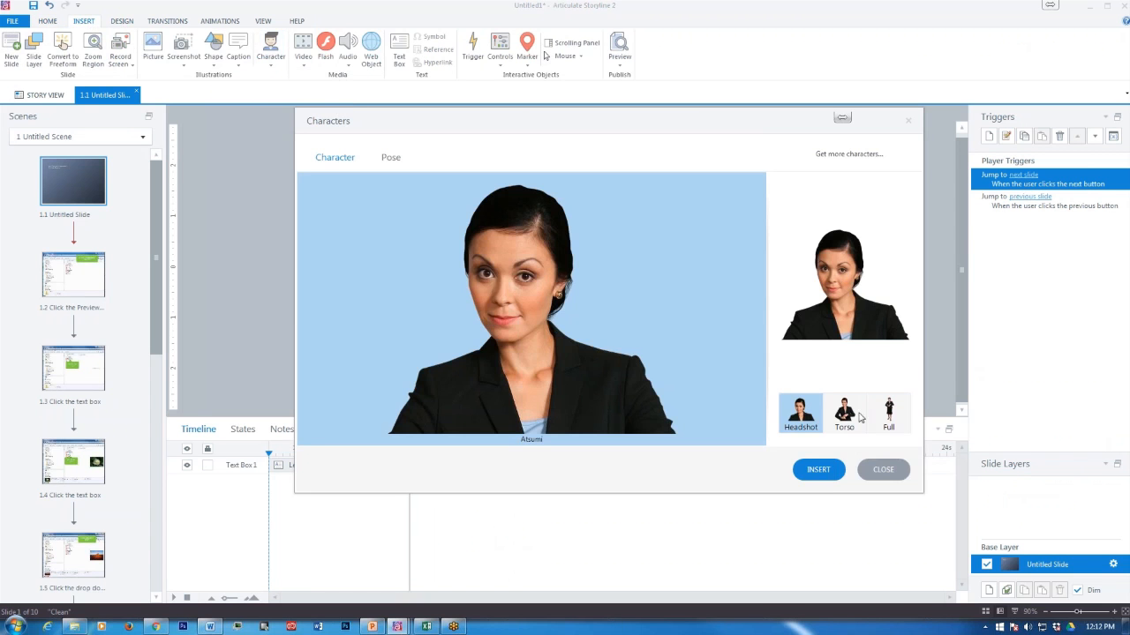
{"action": "left_click", "coordinate": [853, 419]}
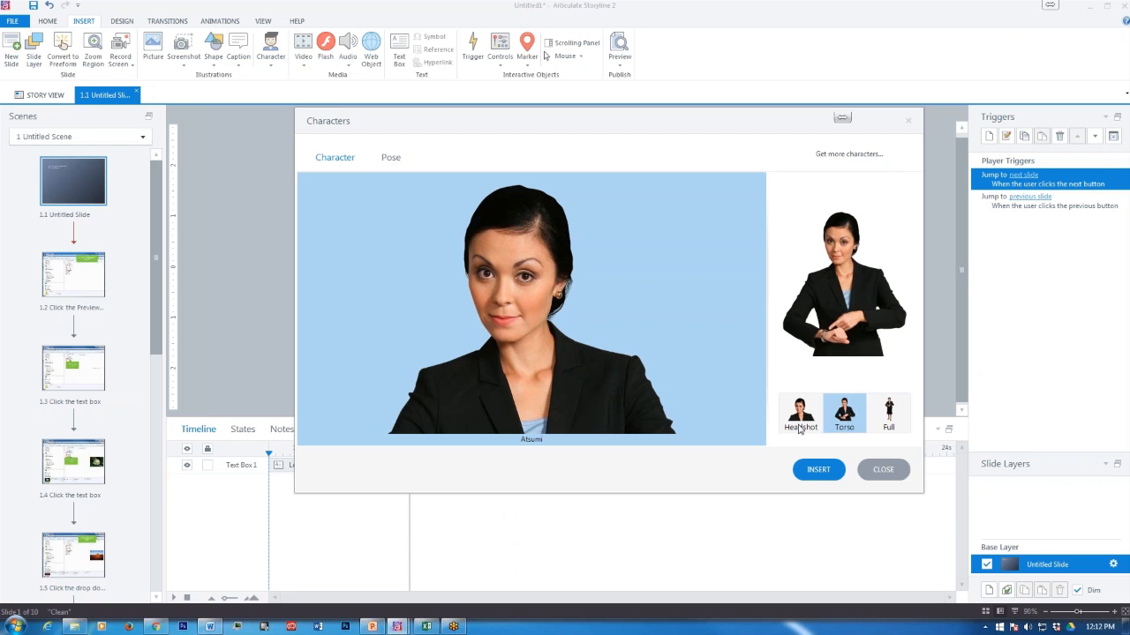
{"action": "left_click", "coordinate": [389, 157]}
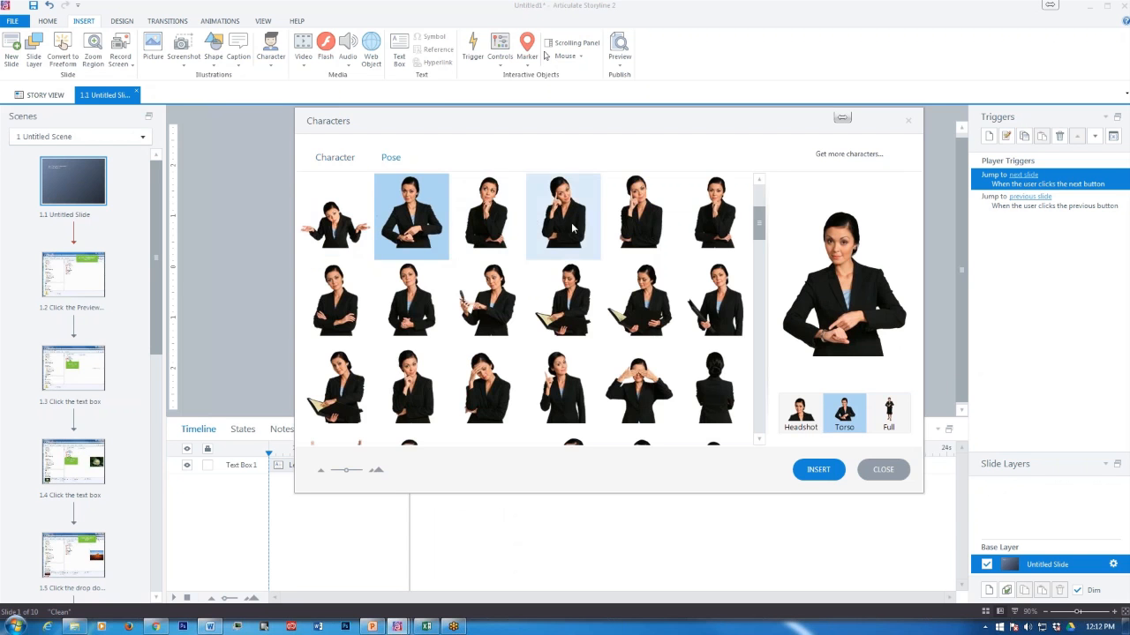
{"action": "left_click", "coordinate": [572, 228]}
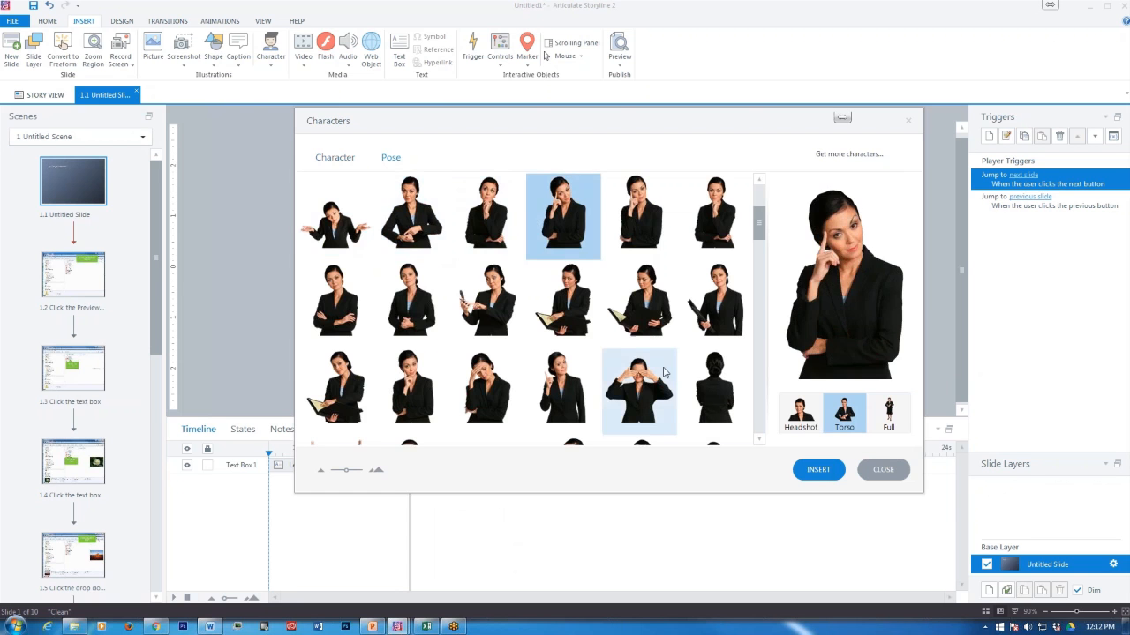
{"action": "left_click", "coordinate": [819, 470]}
{"action": "left_click_drag", "start_coordinate": [585, 256], "coordinate": [597, 267]}
{"action": "left_click", "coordinate": [482, 175]}
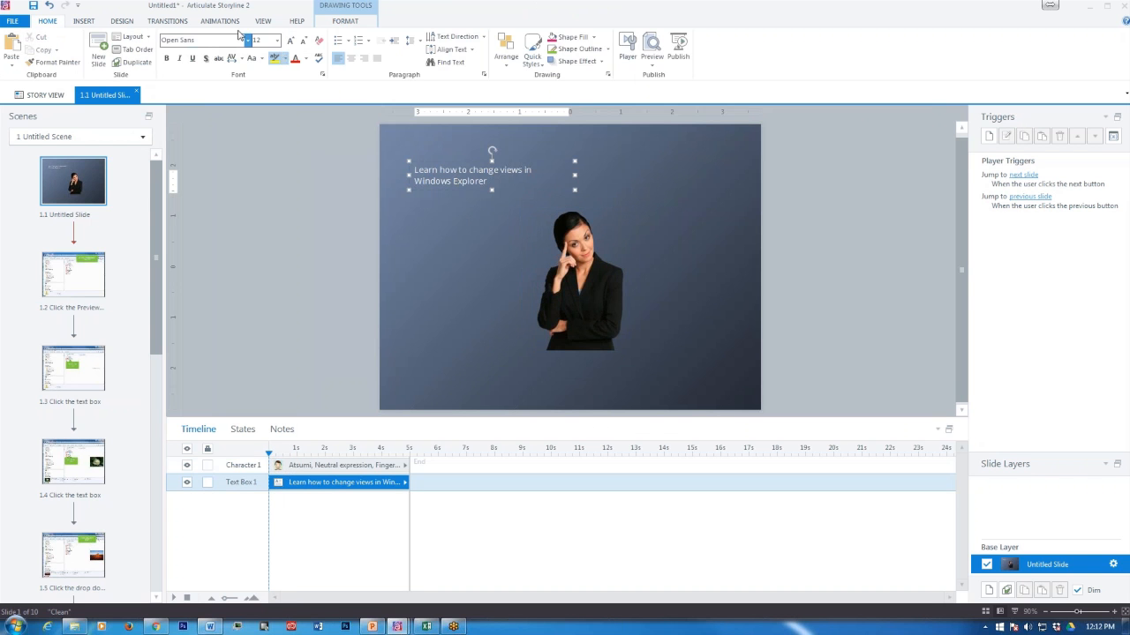
{"action": "left_click", "coordinate": [680, 233]}
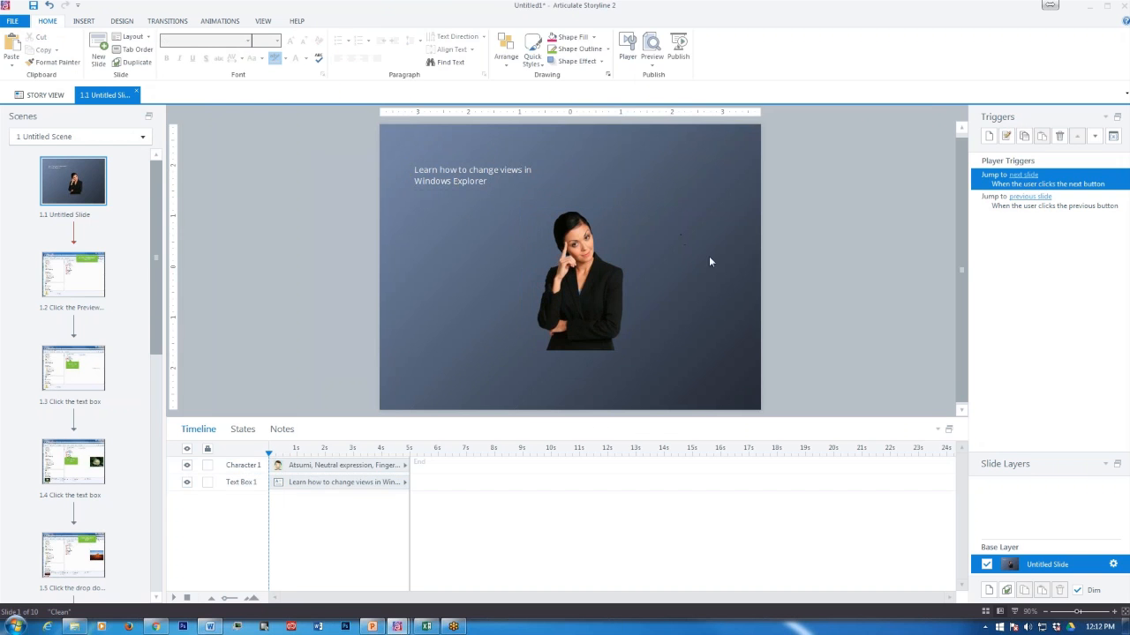
- Look through the recorded slides 1.2 to 1.7 and examine their captions and timeline objects
{"action": "left_click", "coordinate": [84, 288]}
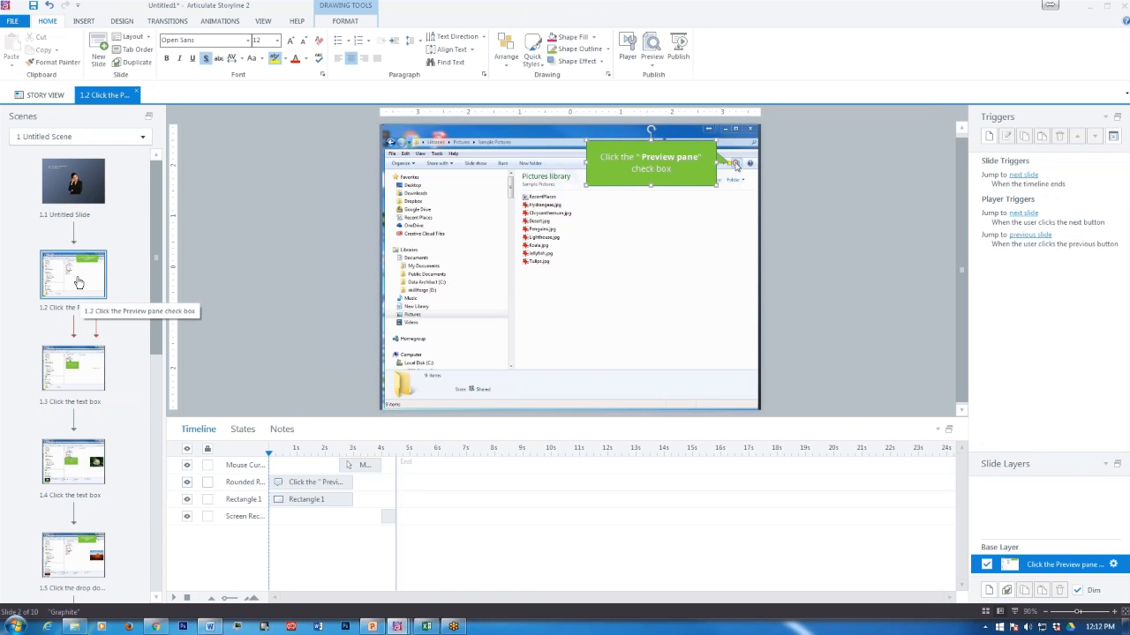
{"action": "left_click", "coordinate": [72, 370]}
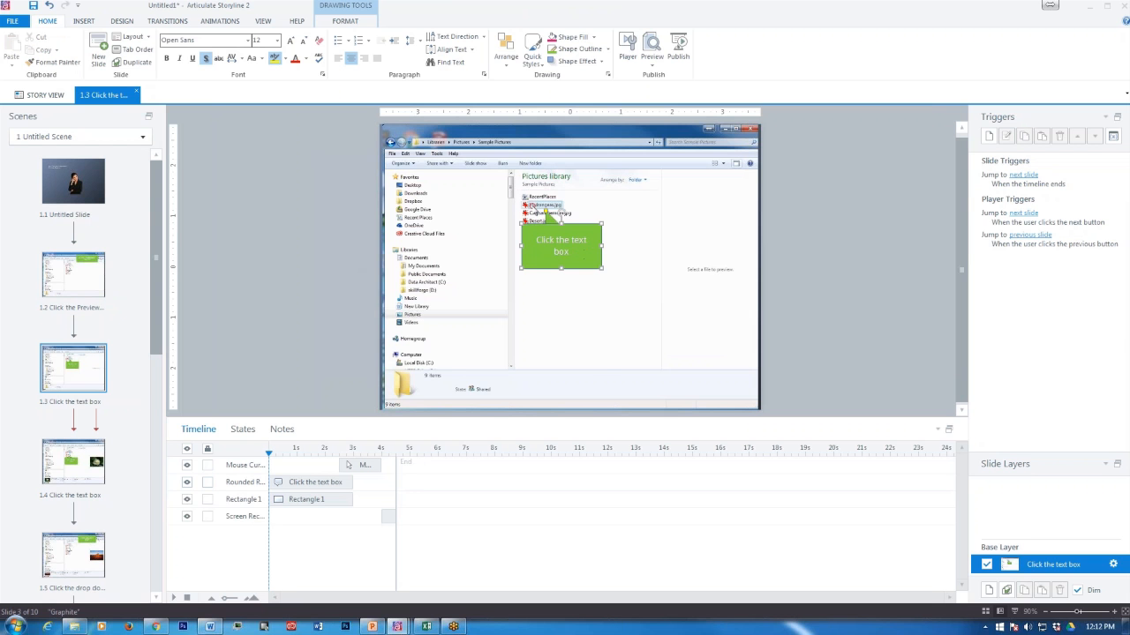
{"action": "left_click", "coordinate": [72, 459]}
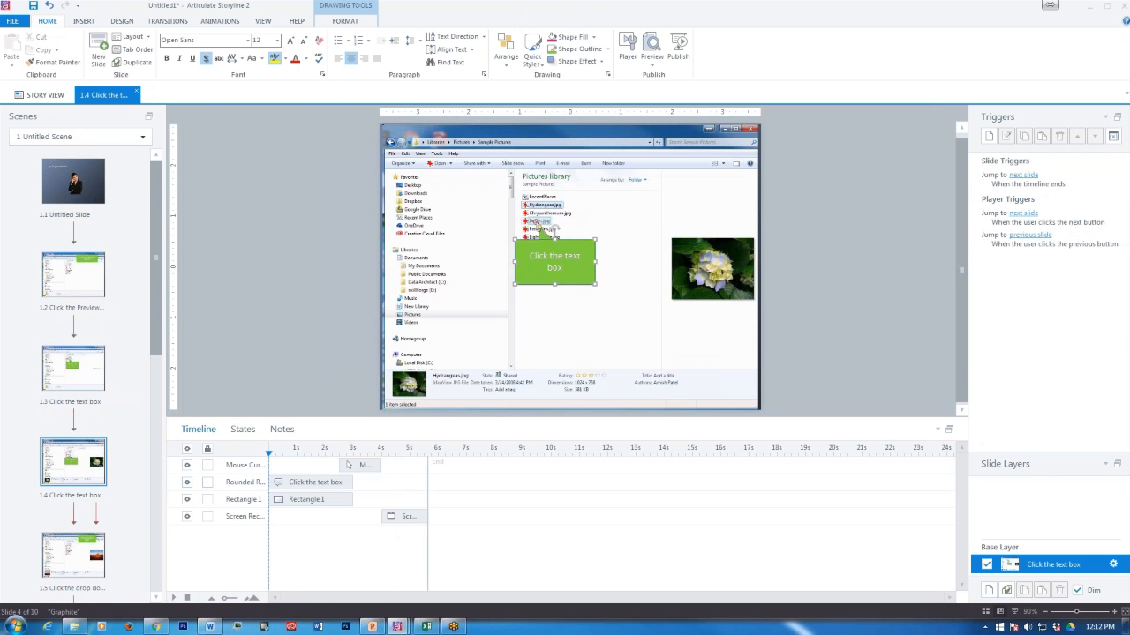
{"action": "scroll", "coordinate": [156, 248], "scroll_direction": "down", "scroll_amount": 2}
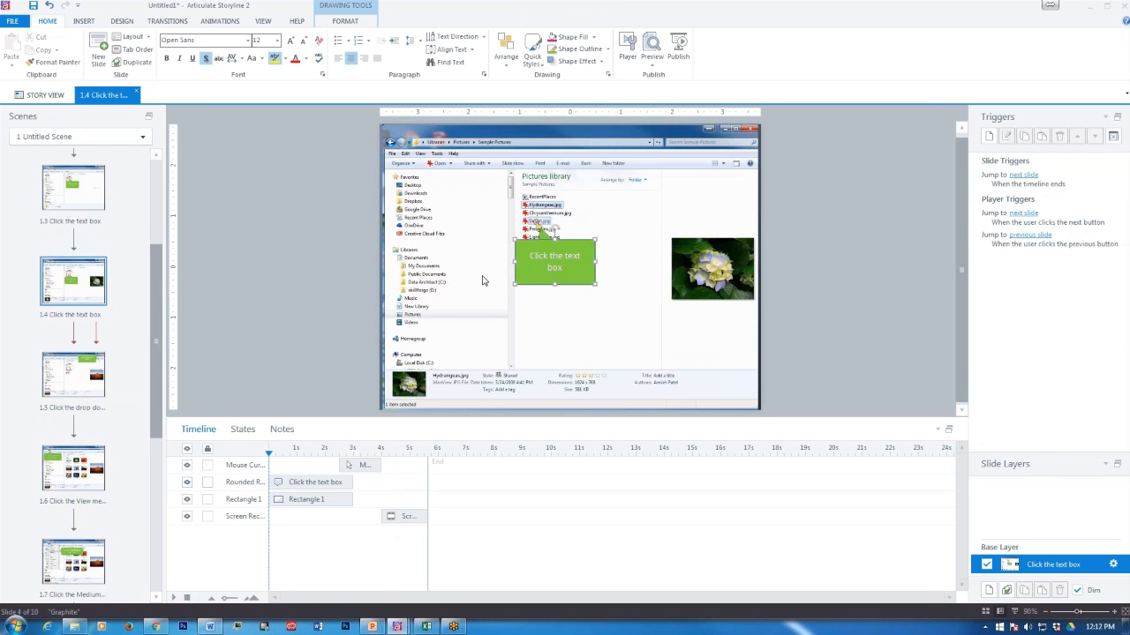
{"action": "left_click", "coordinate": [79, 467]}
{"action": "left_click", "coordinate": [77, 382]}
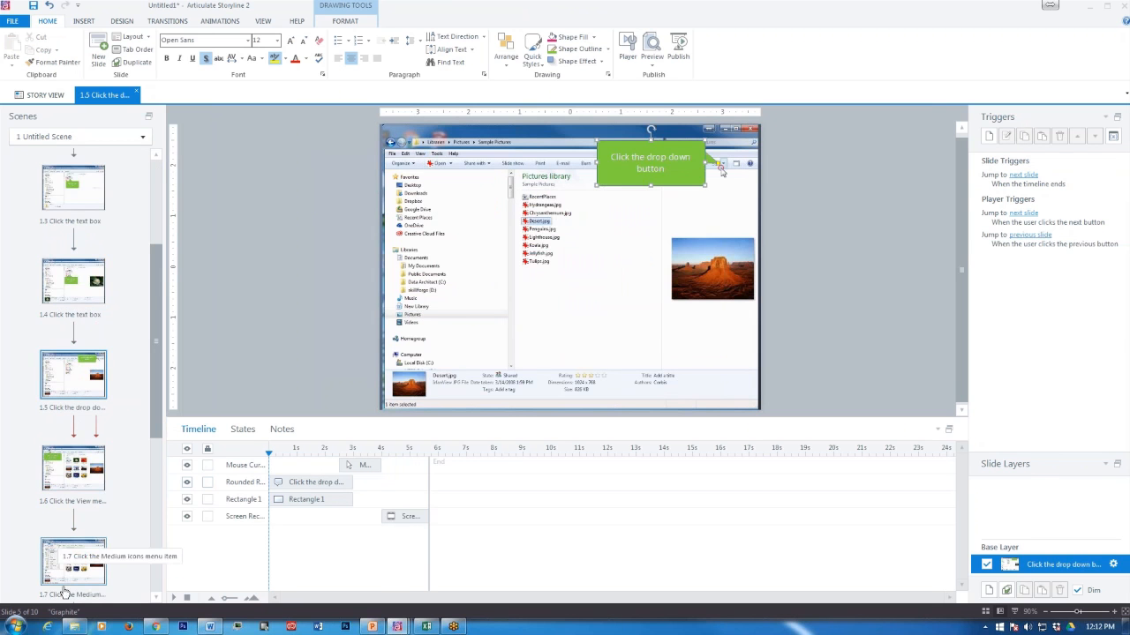
{"action": "left_click", "coordinate": [69, 585]}
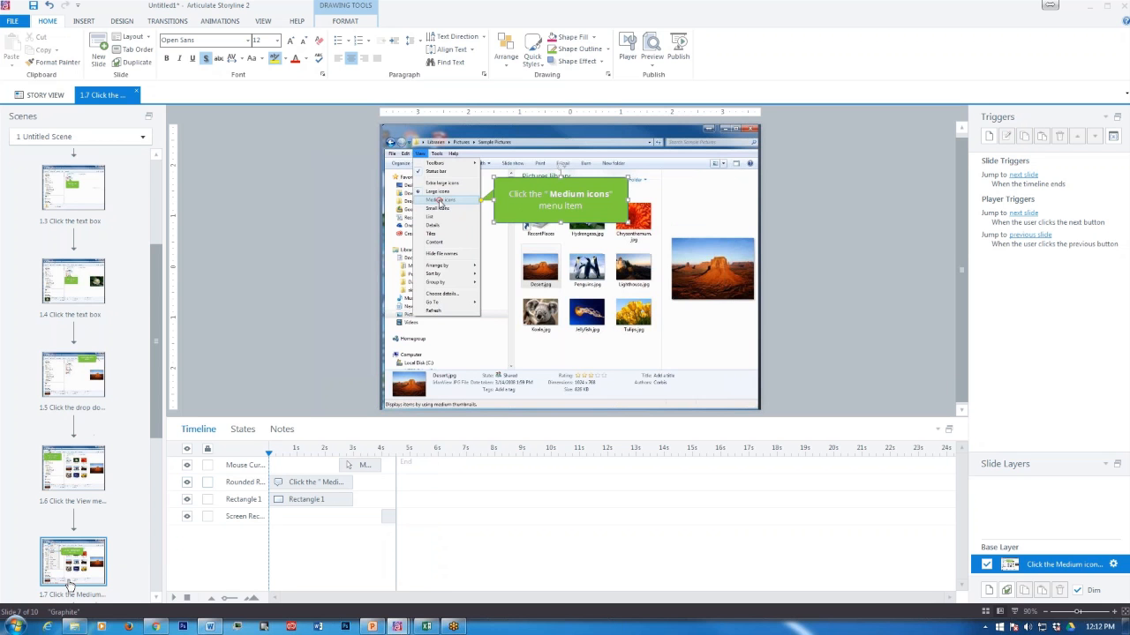
- Preview the whole scene and advance from the title slide through the recorded steps to the Press End slide
{"action": "left_click", "coordinate": [661, 67]}
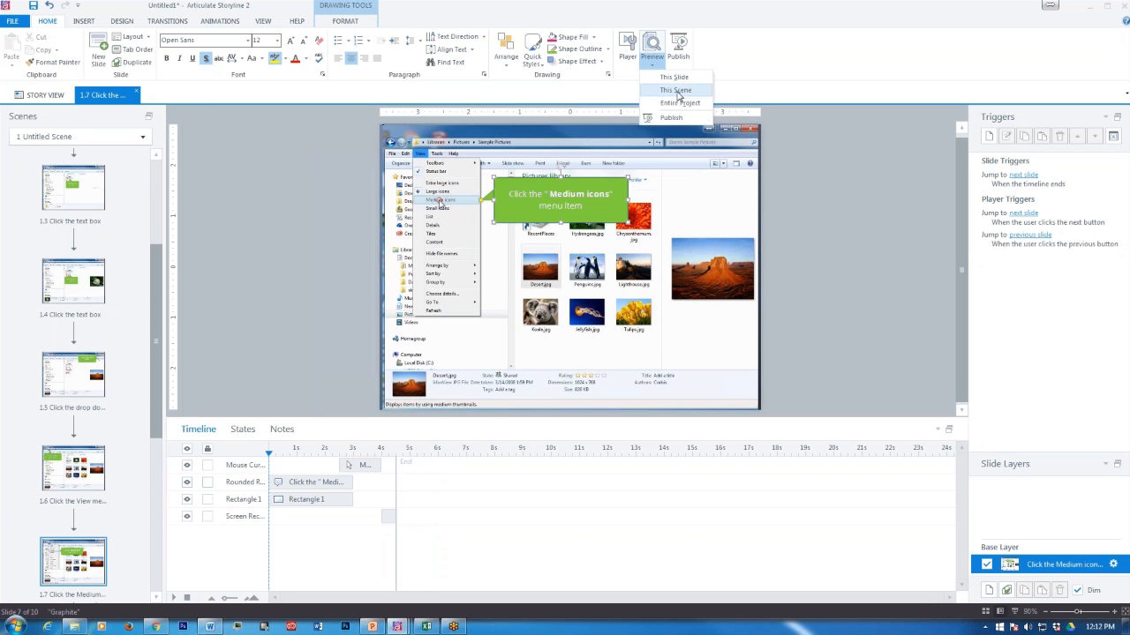
{"action": "left_click", "coordinate": [676, 91]}
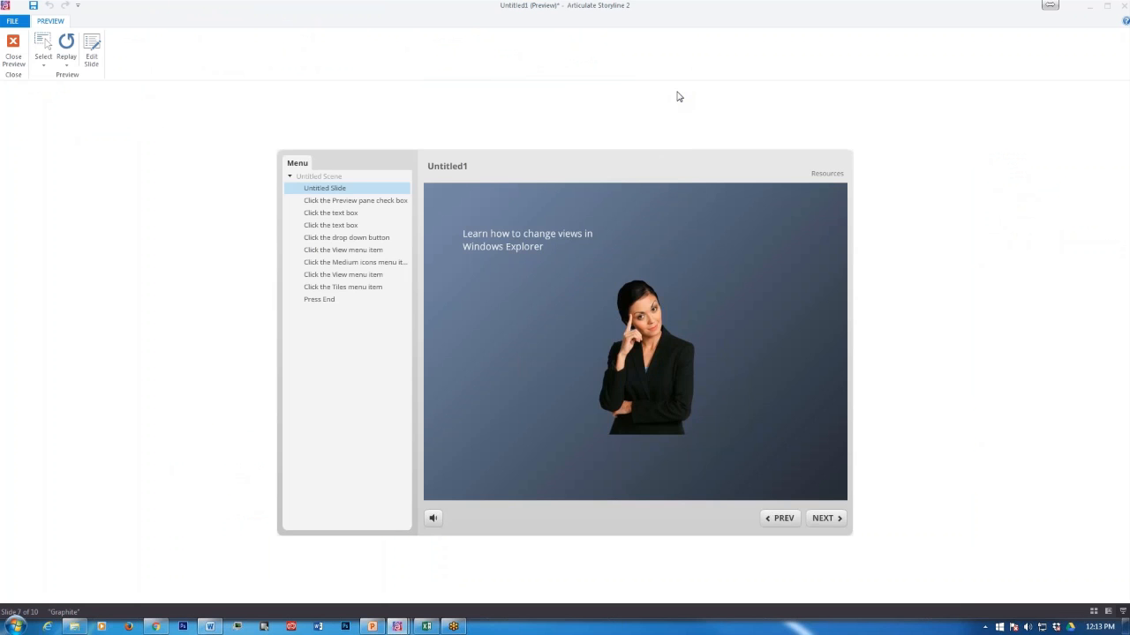
{"action": "left_click", "coordinate": [821, 526]}
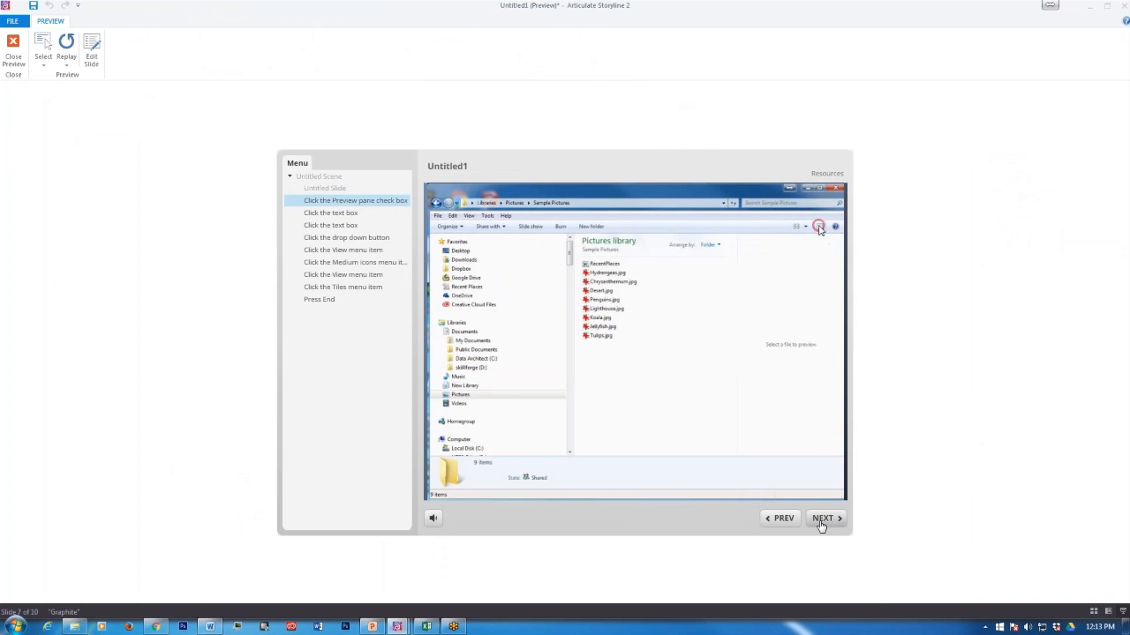
{"action": "left_click", "coordinate": [821, 525]}
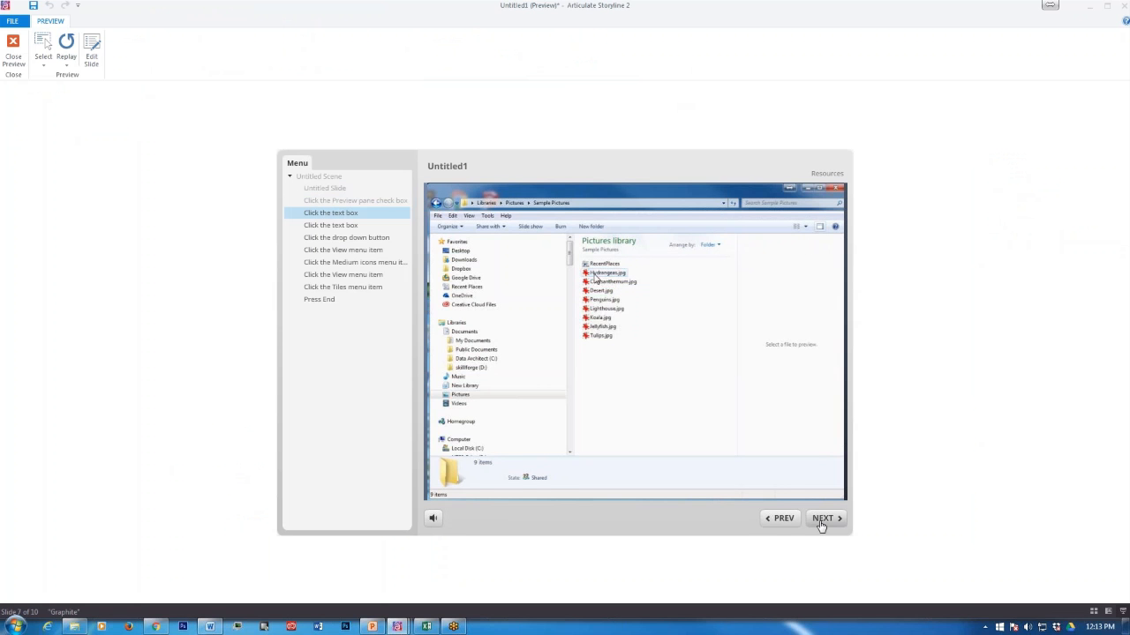
{"action": "left_click", "coordinate": [820, 525]}
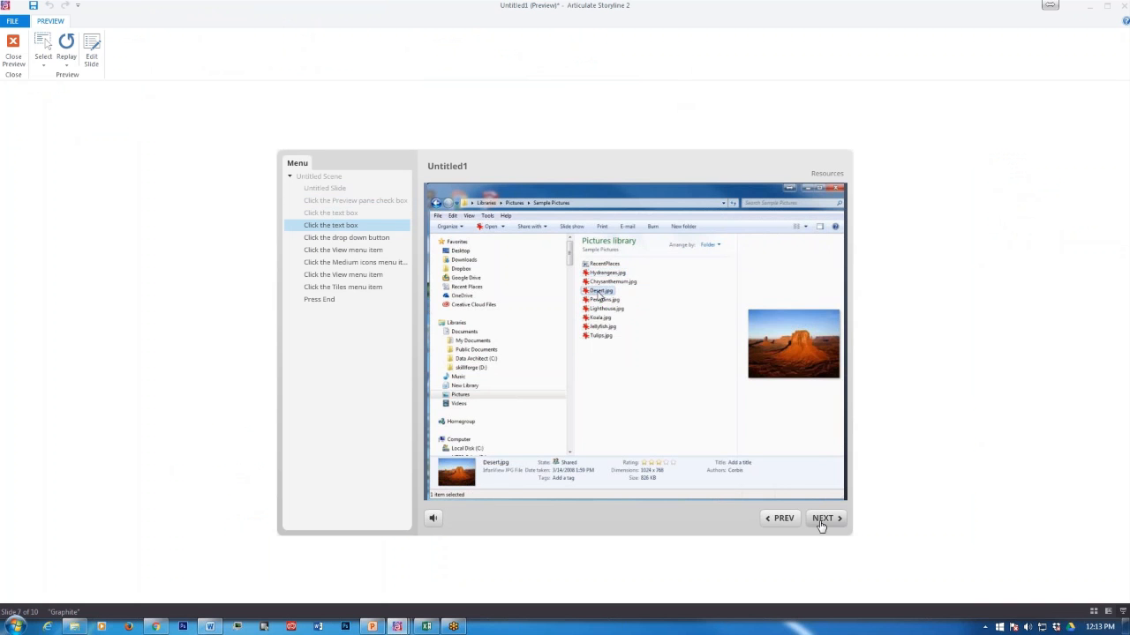
{"action": "left_click", "coordinate": [821, 526]}
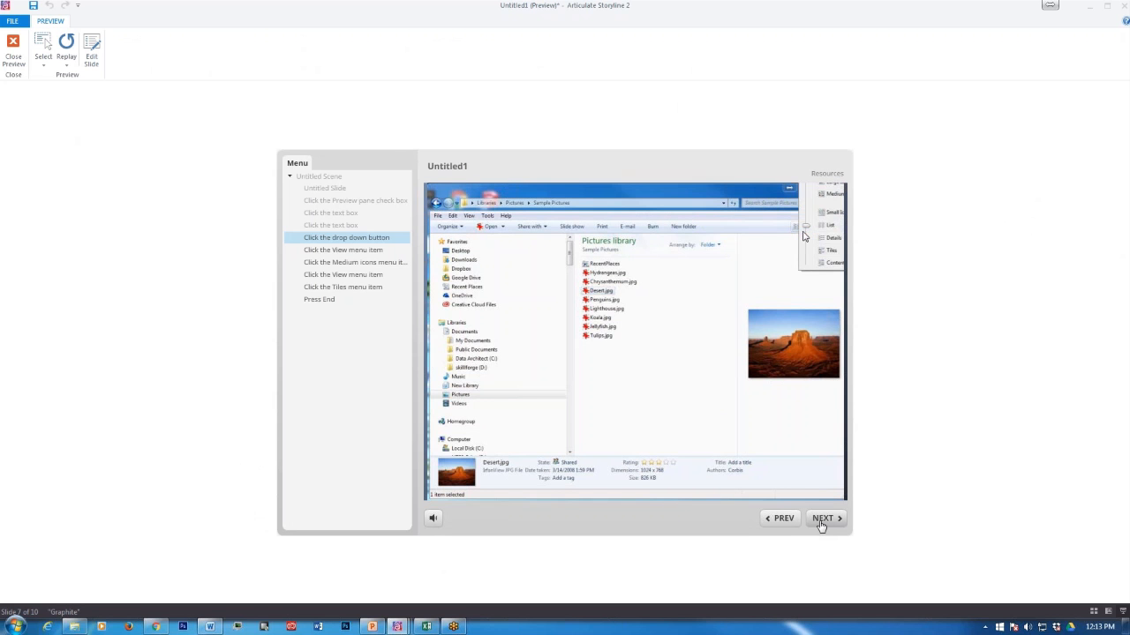
{"action": "left_click", "coordinate": [820, 525]}
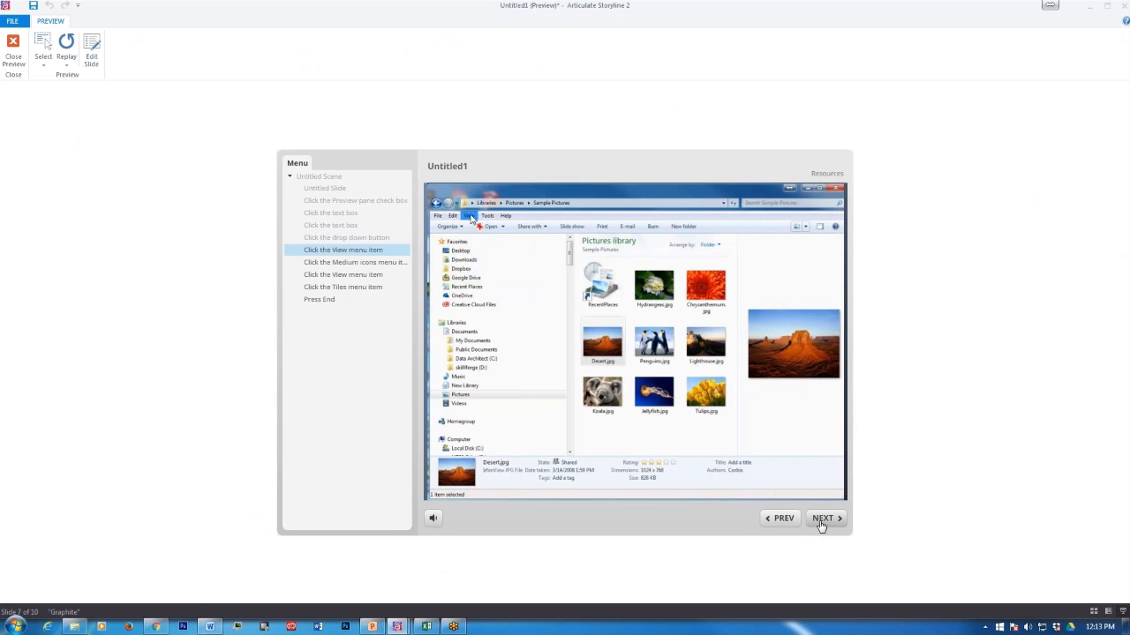
{"action": "left_click", "coordinate": [821, 525]}
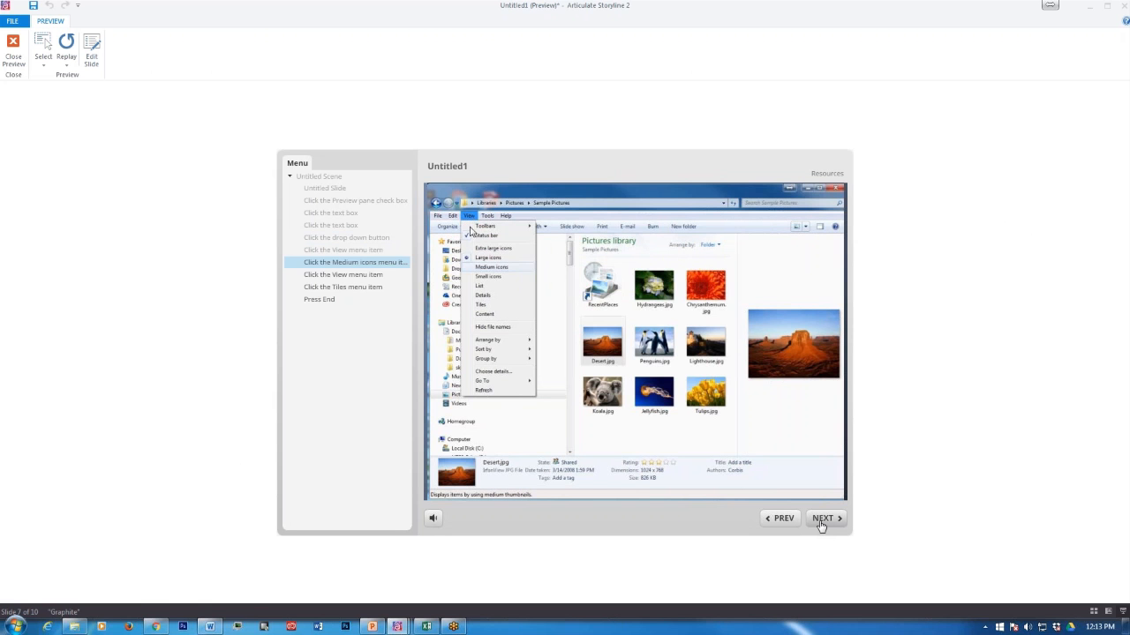
{"action": "left_click", "coordinate": [821, 525]}
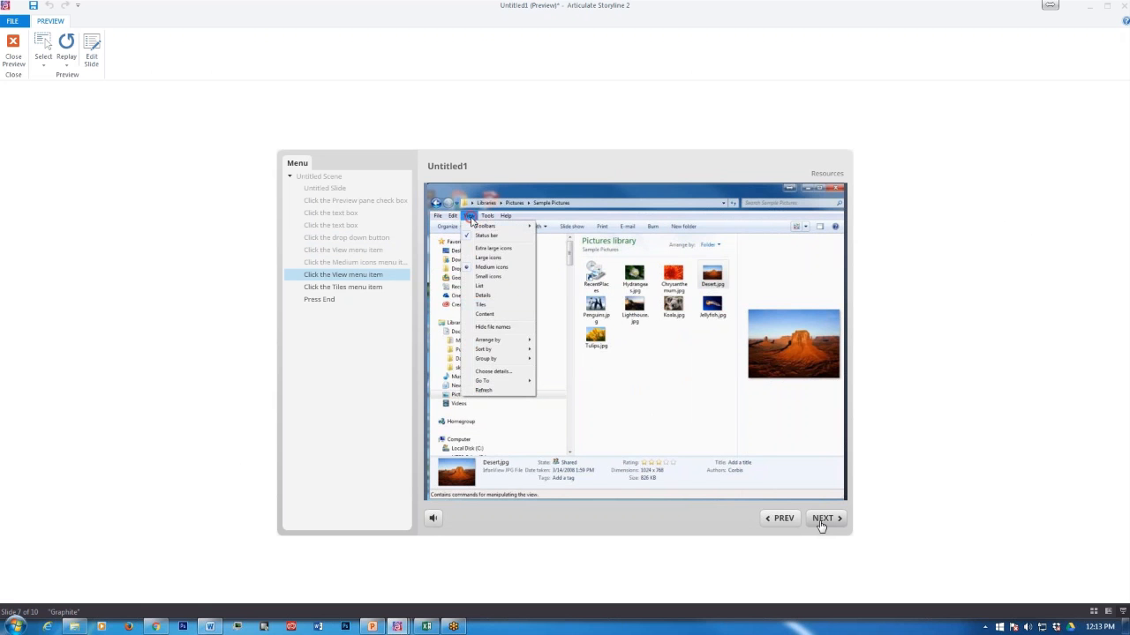
{"action": "left_click", "coordinate": [821, 525]}
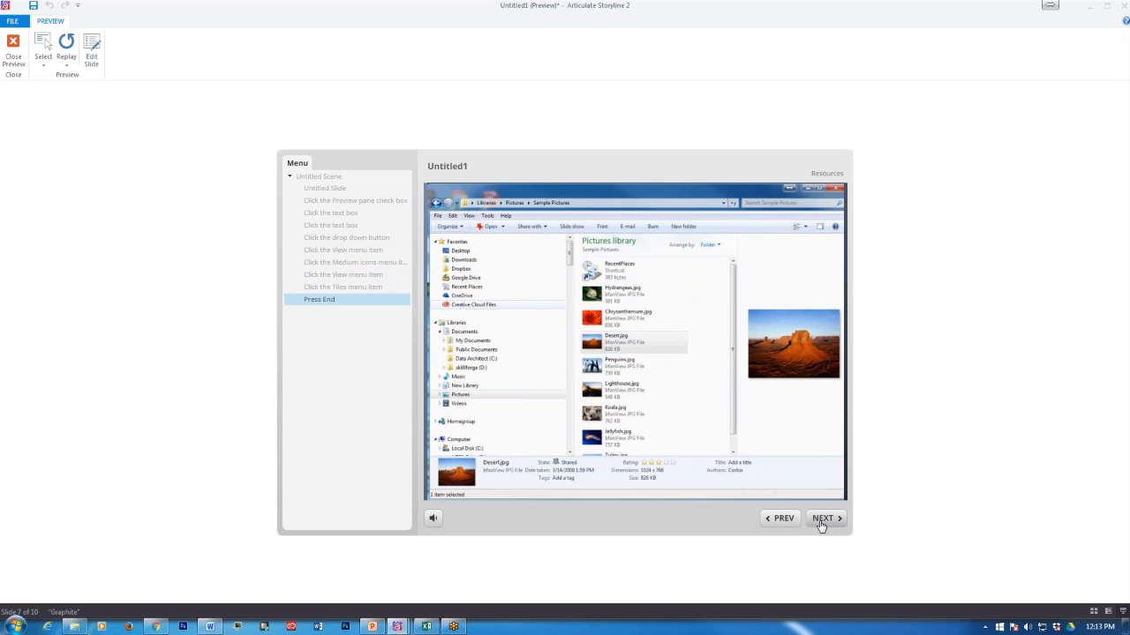
- Replay the drop down button and Medium icons slides from the preview's slide list, step back one slide, and close the preview
{"action": "left_click", "coordinate": [318, 238]}
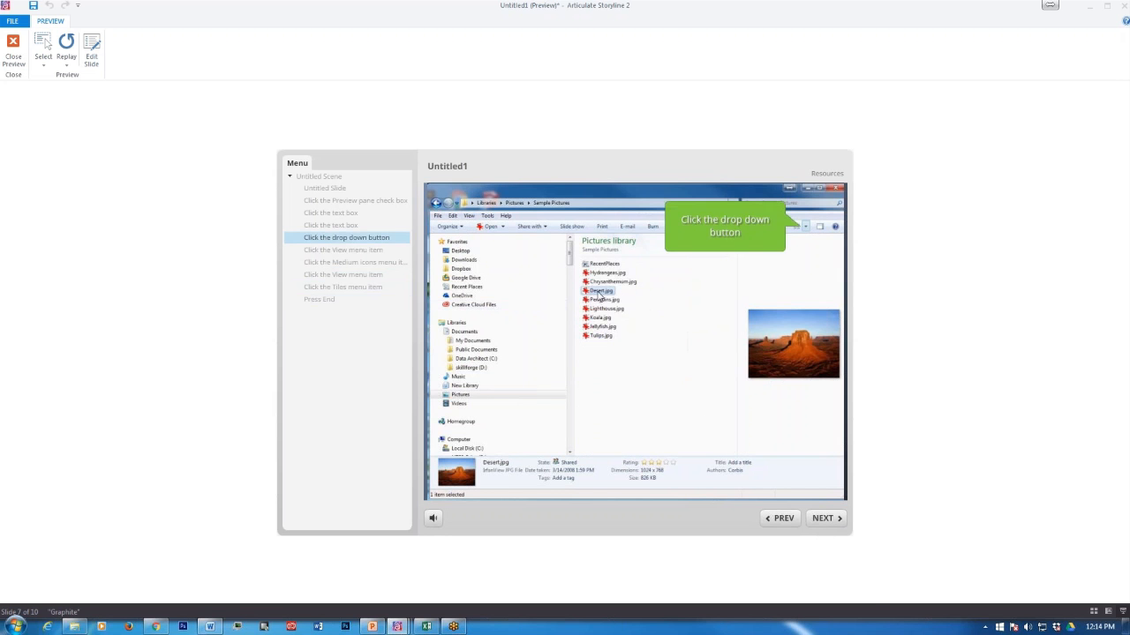
{"action": "left_click", "coordinate": [318, 263]}
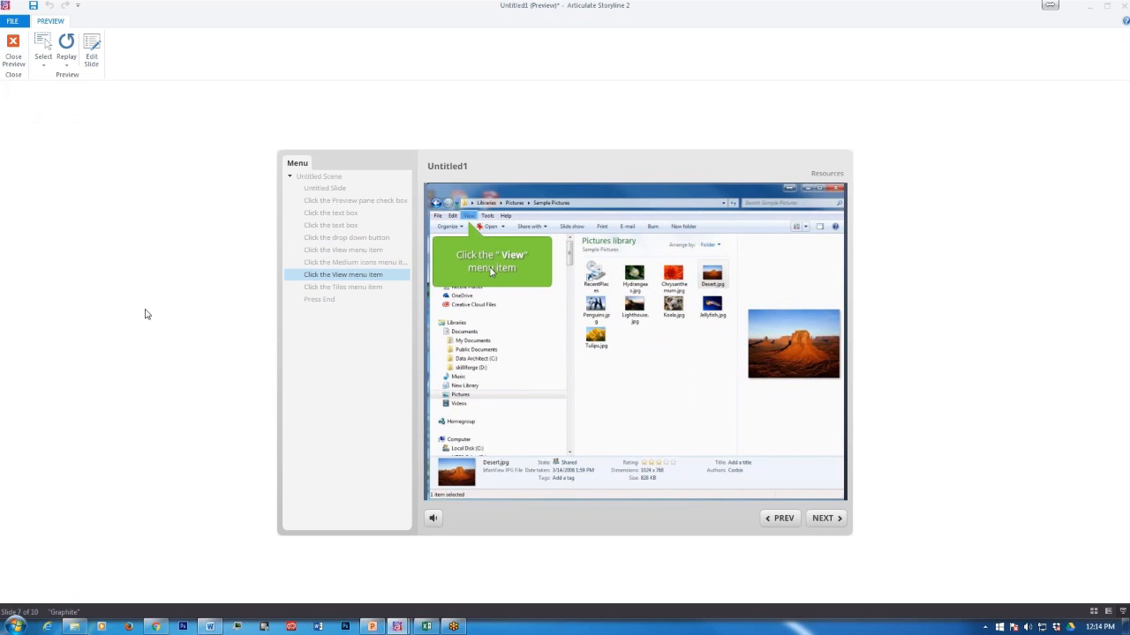
{"action": "left_click", "coordinate": [783, 520]}
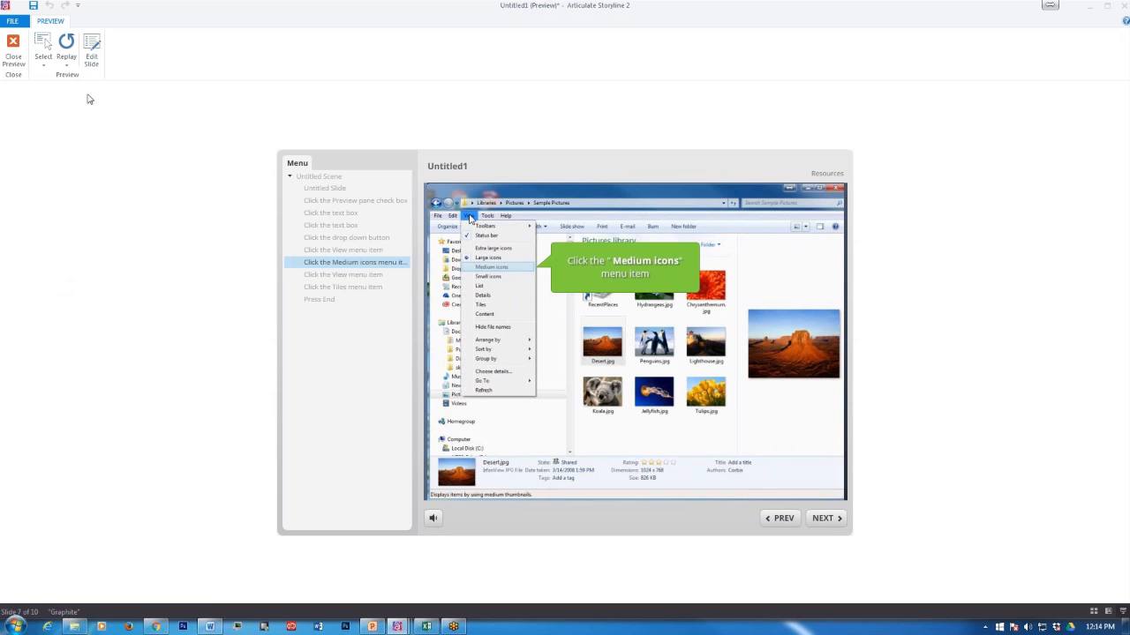
{"action": "left_click", "coordinate": [13, 46]}
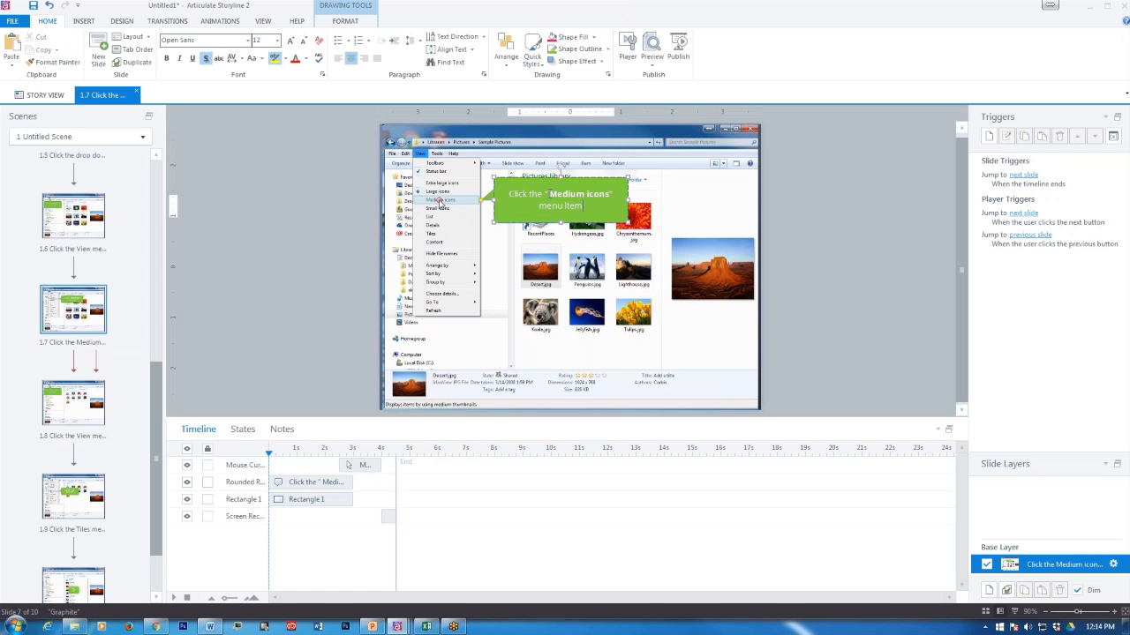
- Extend the green caption on slide 1.7 so it ends with "menu item to show it medium size"
{"action": "left_click", "coordinate": [839, 222]}
{"action": "left_click", "coordinate": [68, 234]}
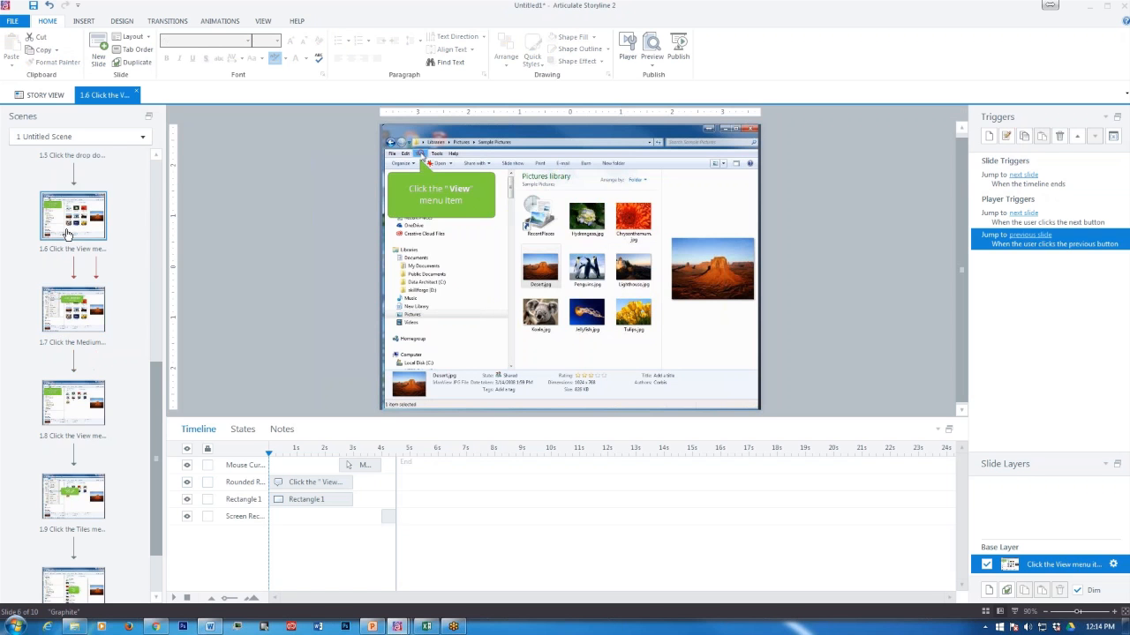
{"action": "left_click", "coordinate": [75, 324]}
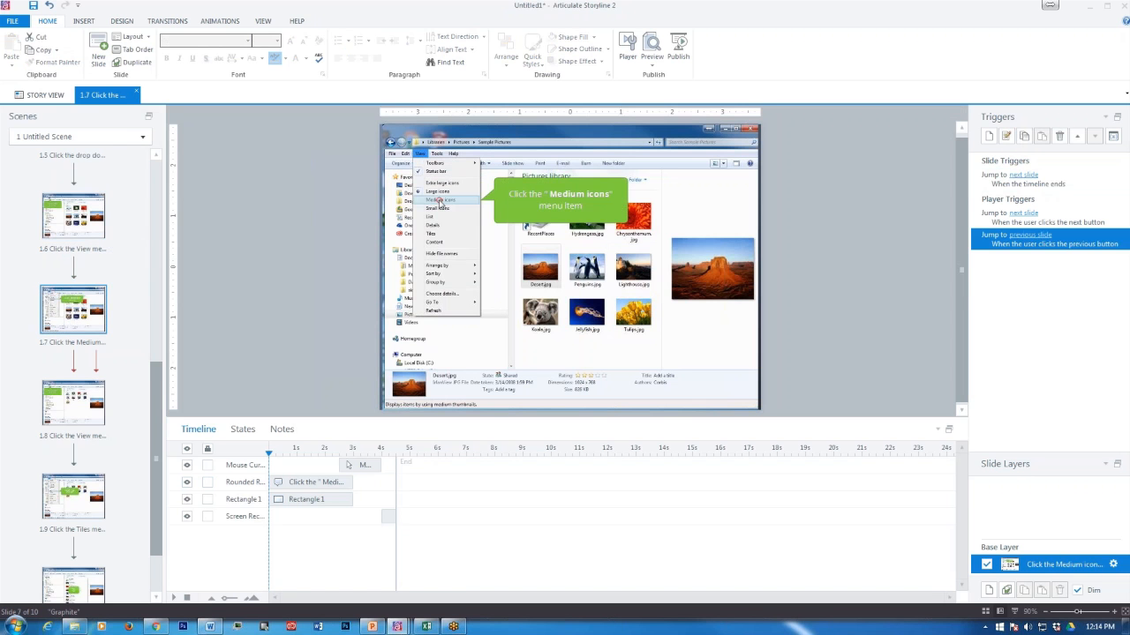
{"action": "double_click", "coordinate": [588, 208]}
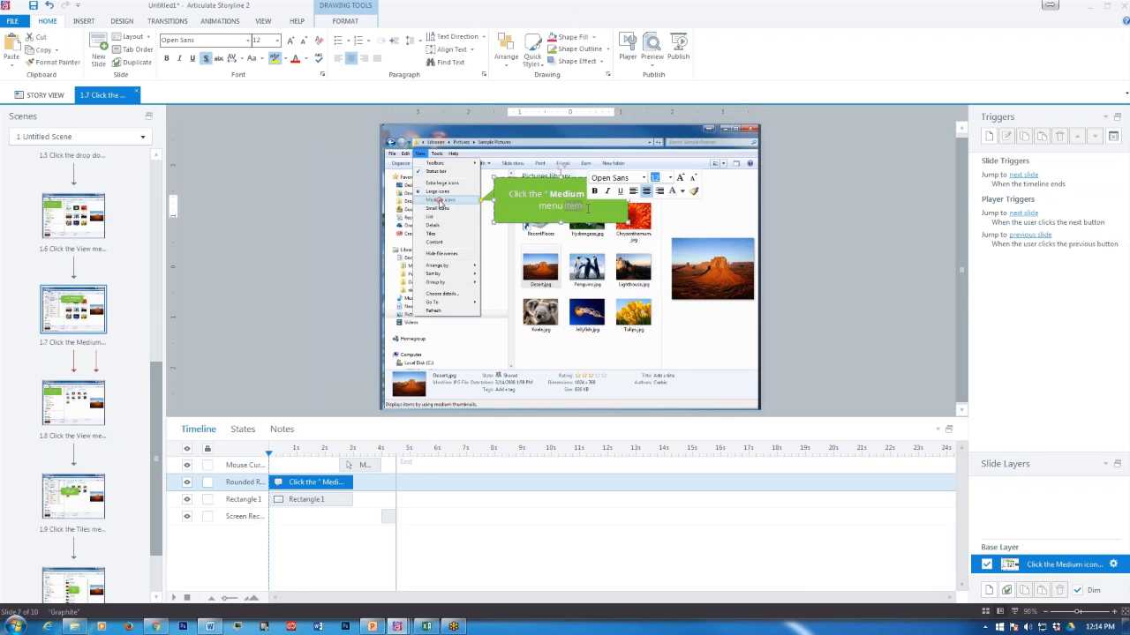
{"action": "type", "text": "Item"}
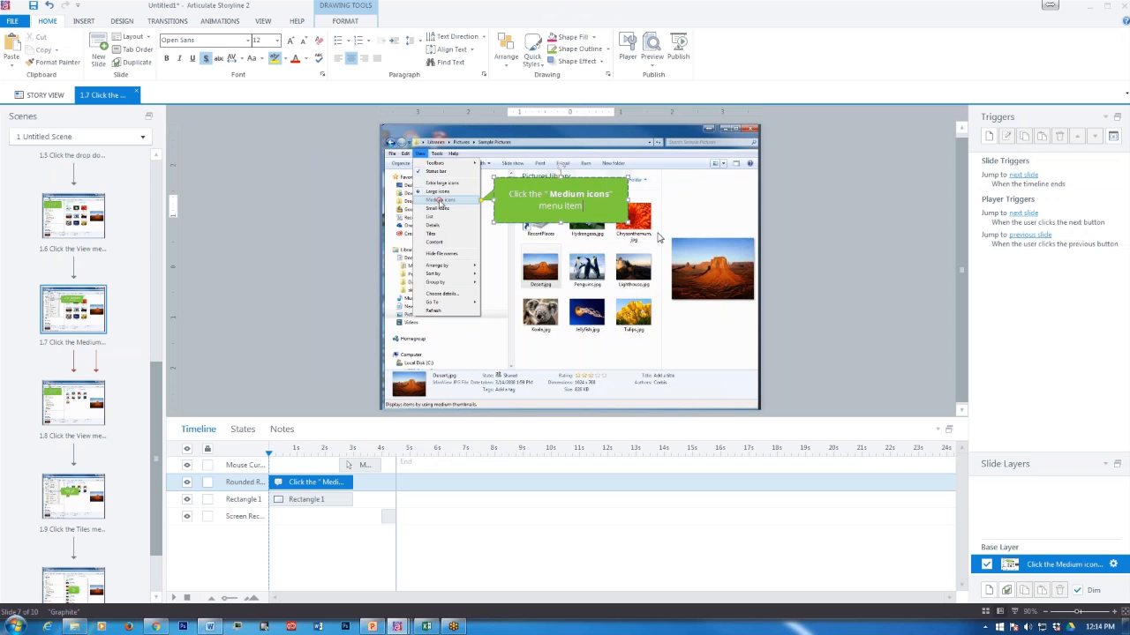
{"action": "type", "text": " to show it medium size"}
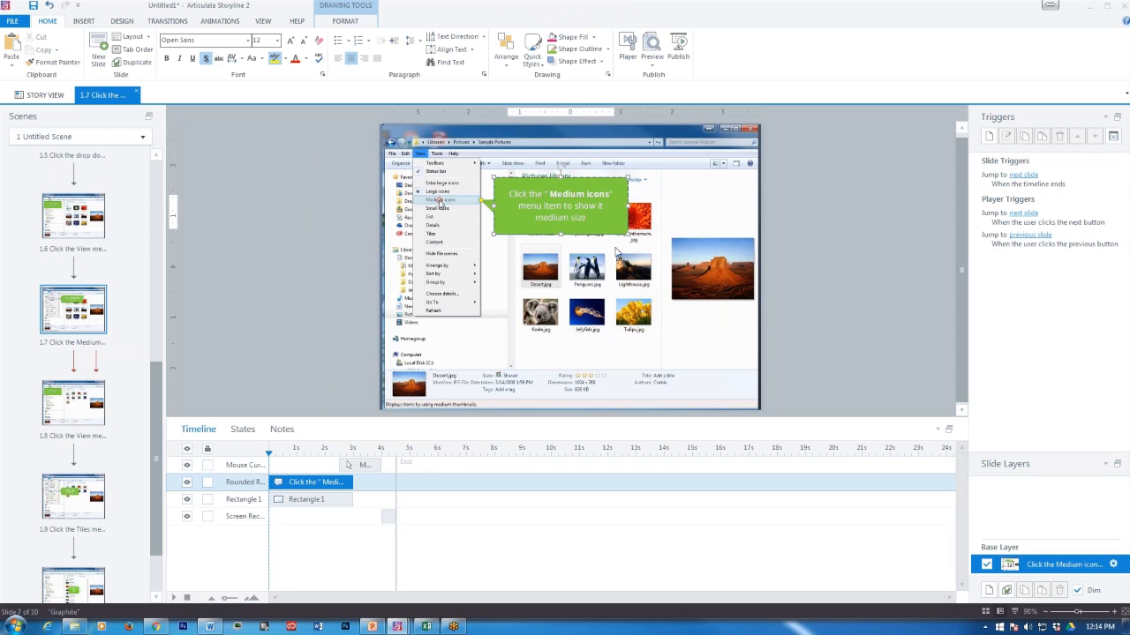
{"action": "left_click", "coordinate": [842, 248]}
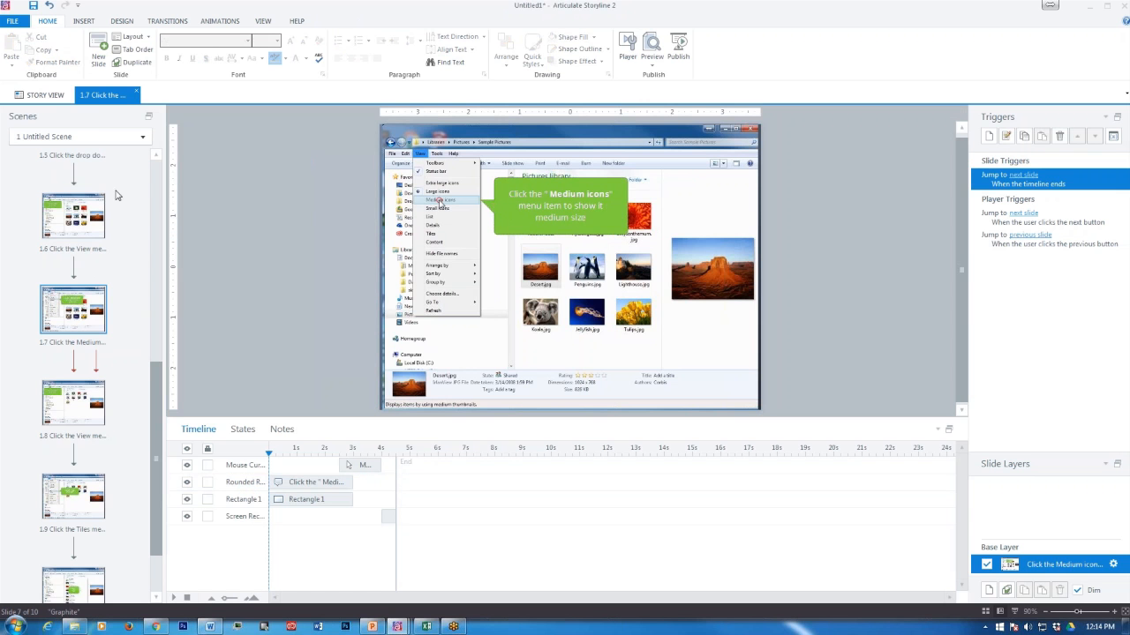
- Add a rectangular caption without a pointer below the desert preview picture on slide 1.7, reading "this is a slide view"
{"action": "left_click", "coordinate": [87, 23]}
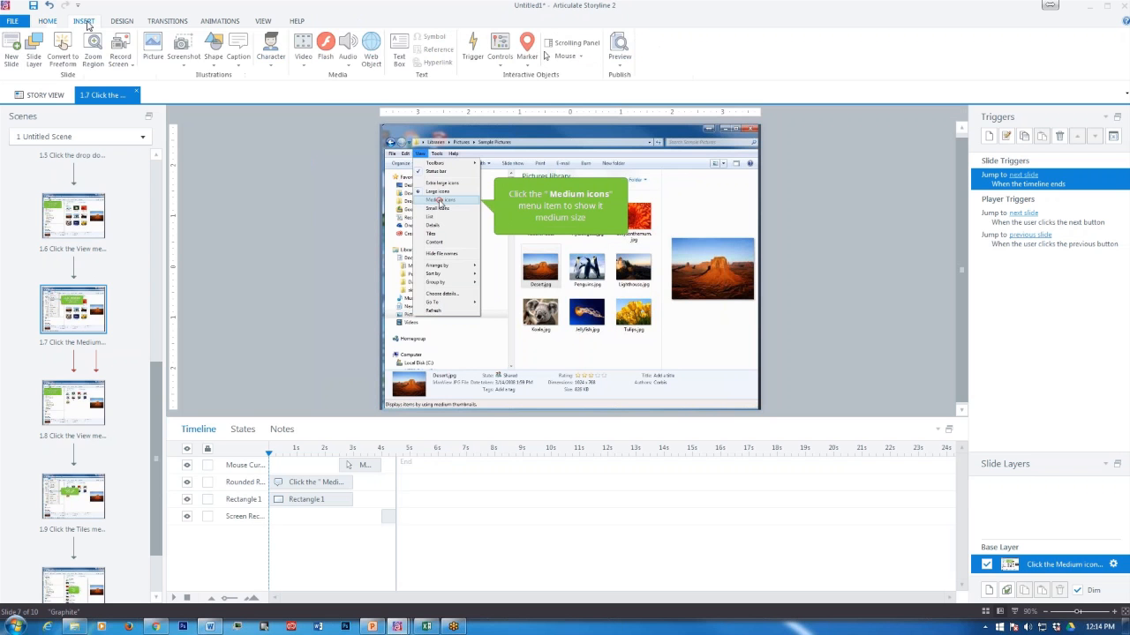
{"action": "left_click", "coordinate": [240, 67]}
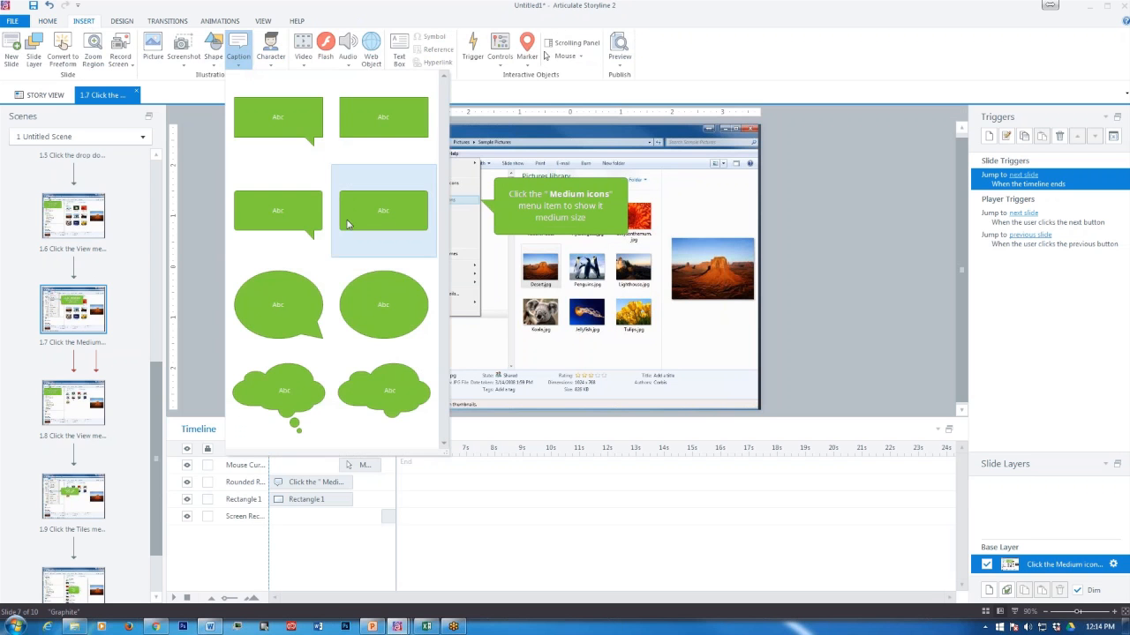
{"action": "left_click", "coordinate": [401, 135]}
{"action": "left_click_drag", "start_coordinate": [664, 331], "coordinate": [736, 361]}
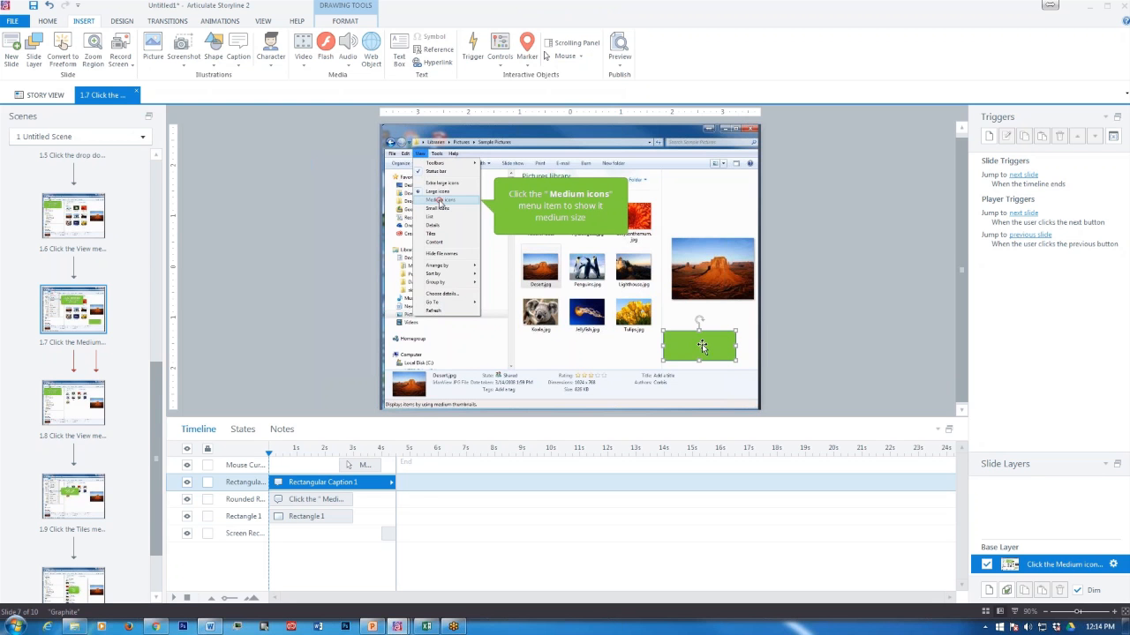
{"action": "type", "text": "this is a"}
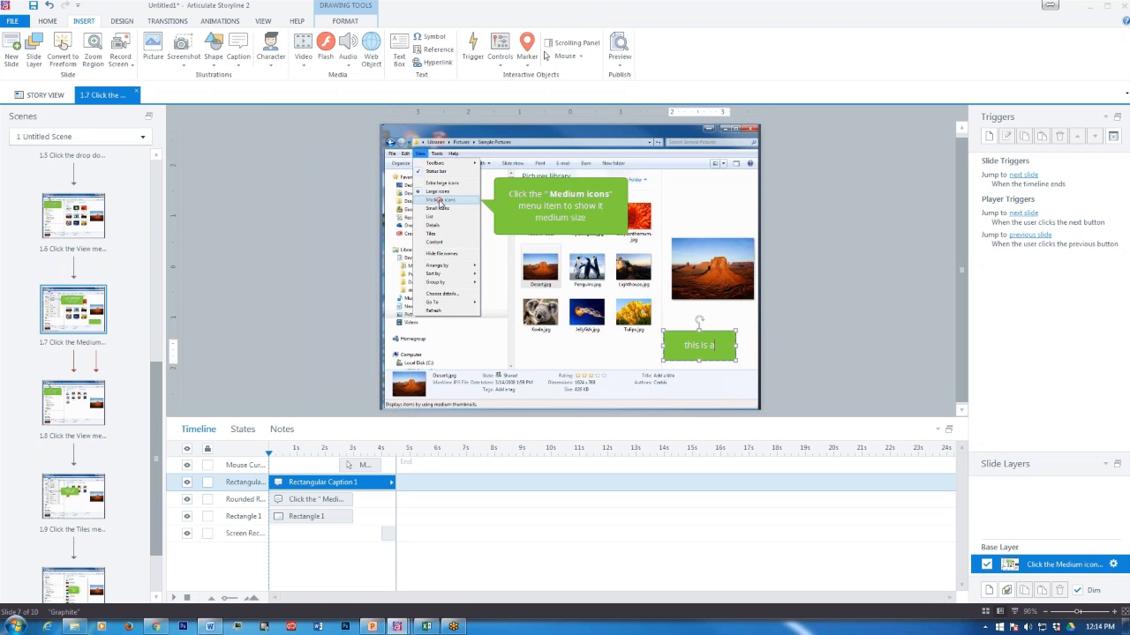
{"action": "type", "text": " slide view"}
{"action": "left_click", "coordinate": [309, 245]}
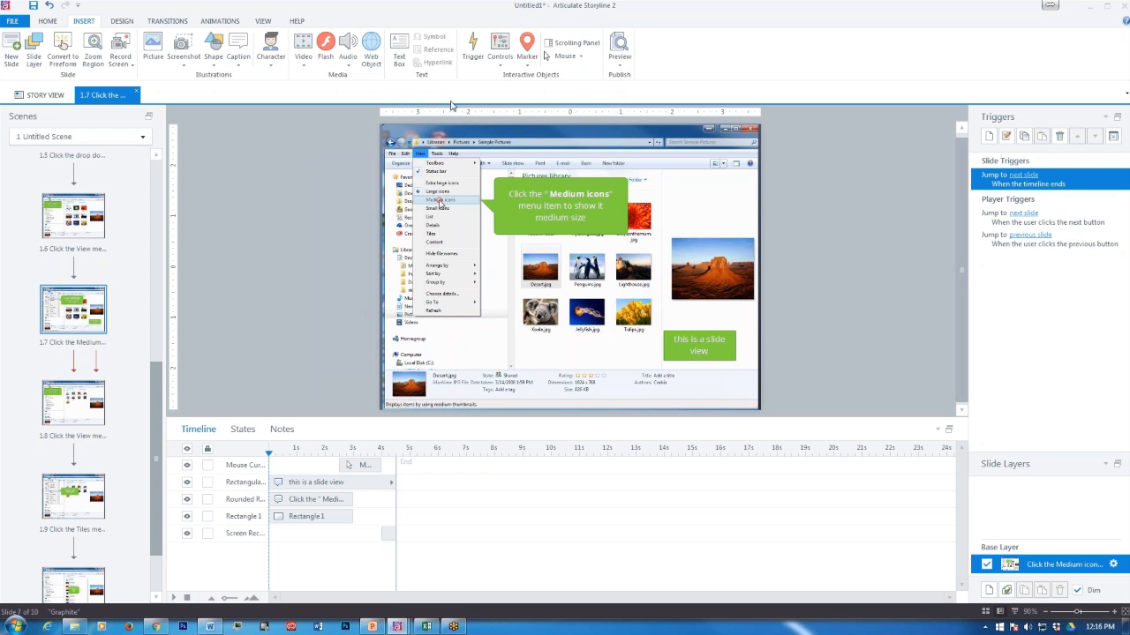
- Insert a Title and Content slide from the basic Graphite layouts after slide 1.7 and title it "Title of the slide"
{"action": "left_click", "coordinate": [10, 48]}
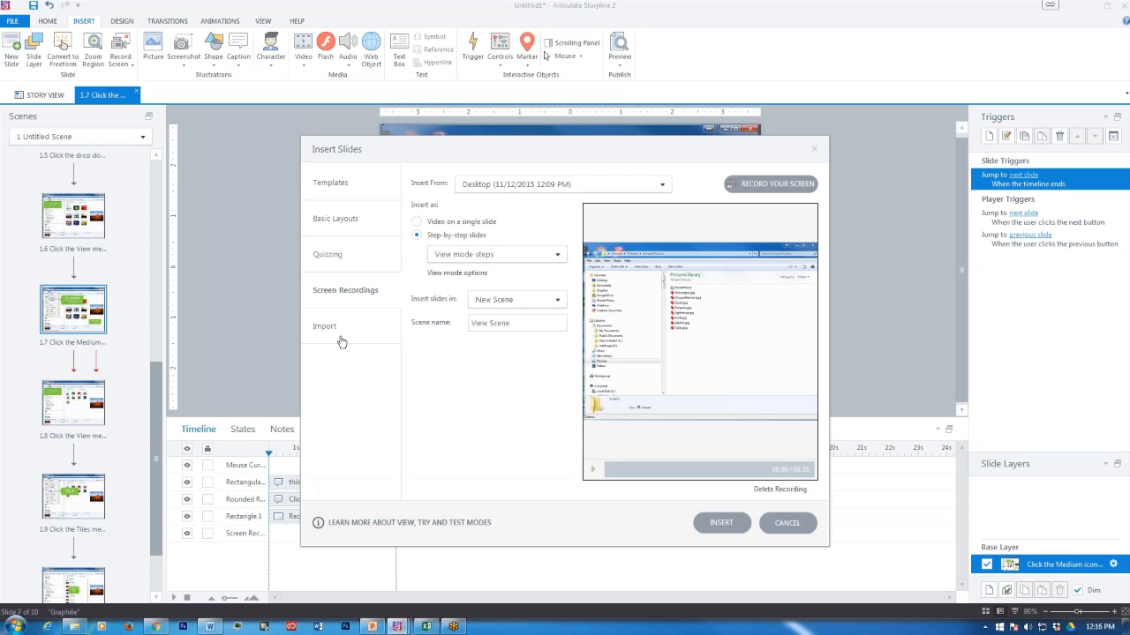
{"action": "left_click", "coordinate": [322, 222]}
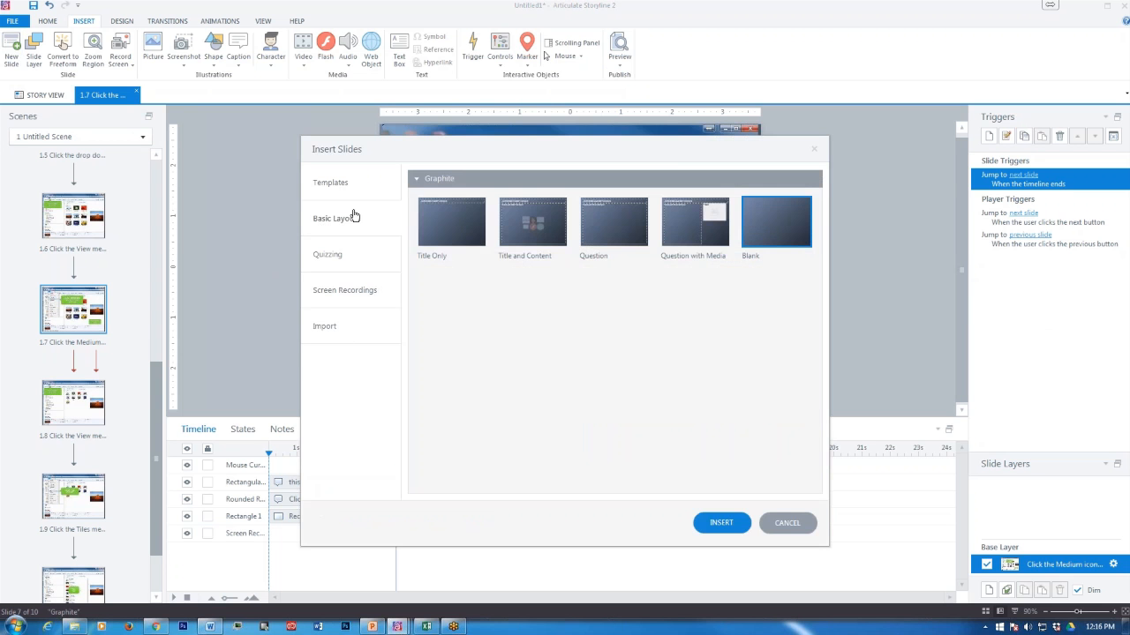
{"action": "left_click", "coordinate": [541, 225]}
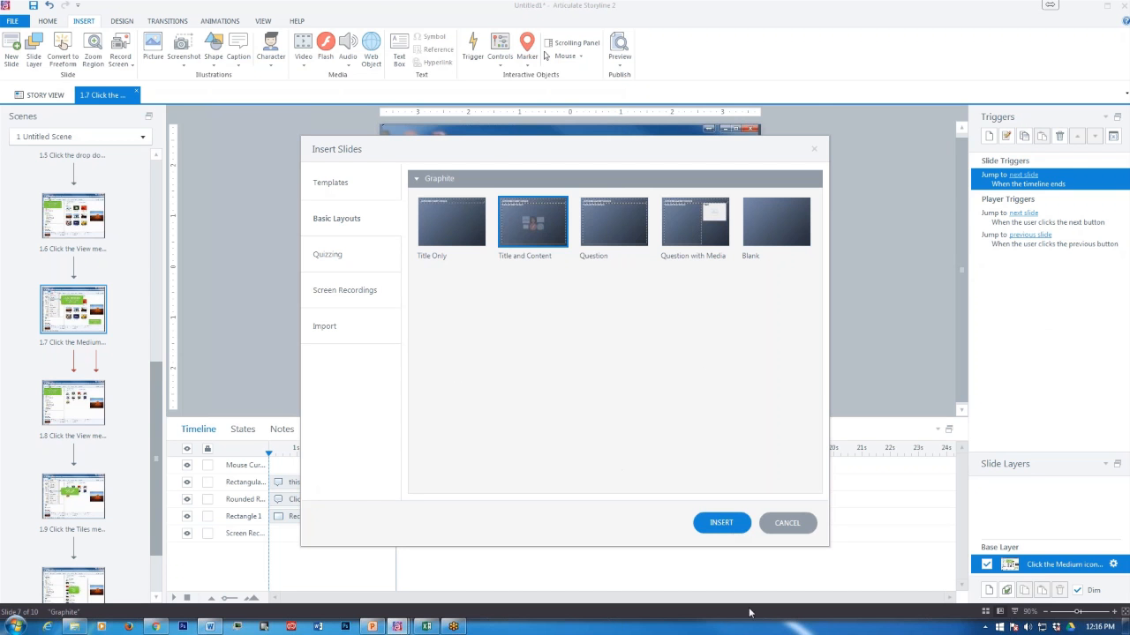
{"action": "left_click", "coordinate": [721, 526]}
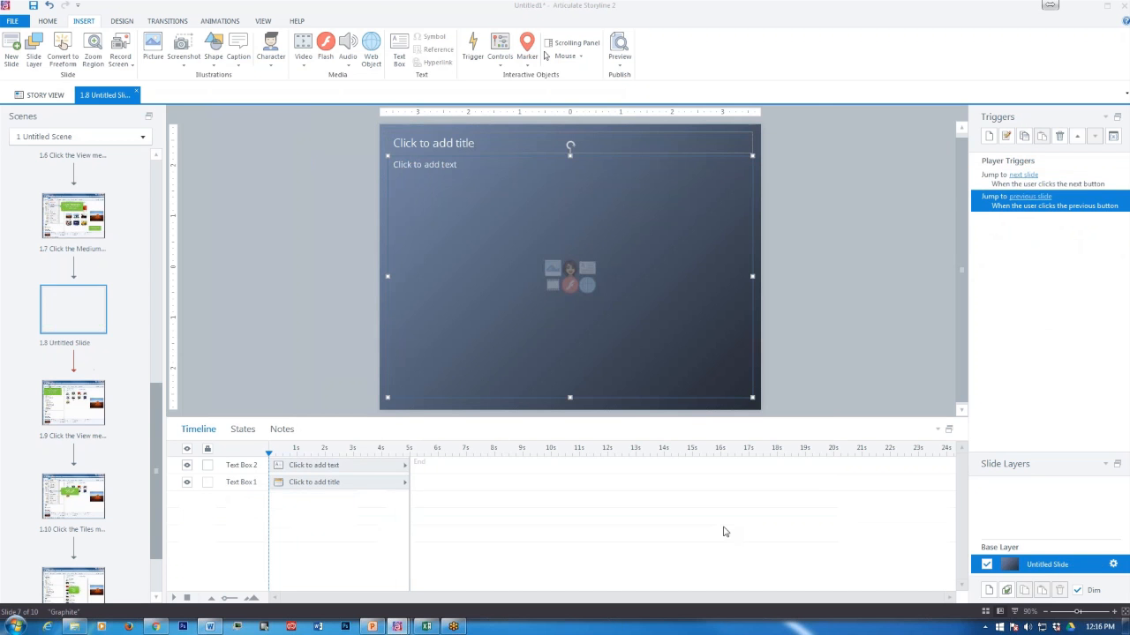
{"action": "left_click", "coordinate": [639, 218]}
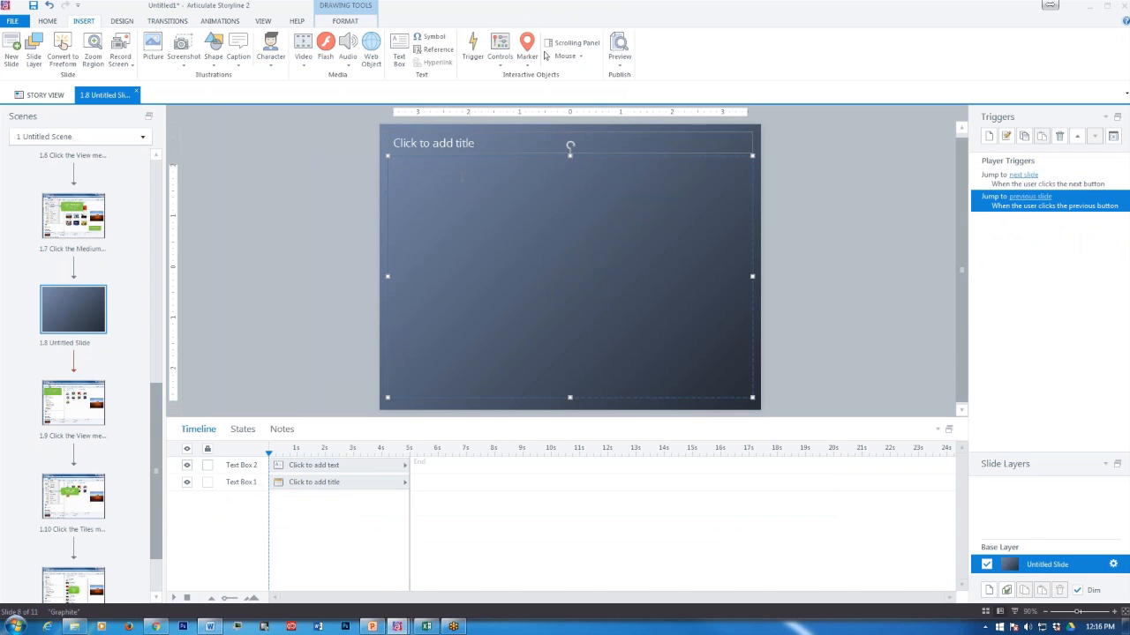
{"action": "left_click", "coordinate": [460, 143]}
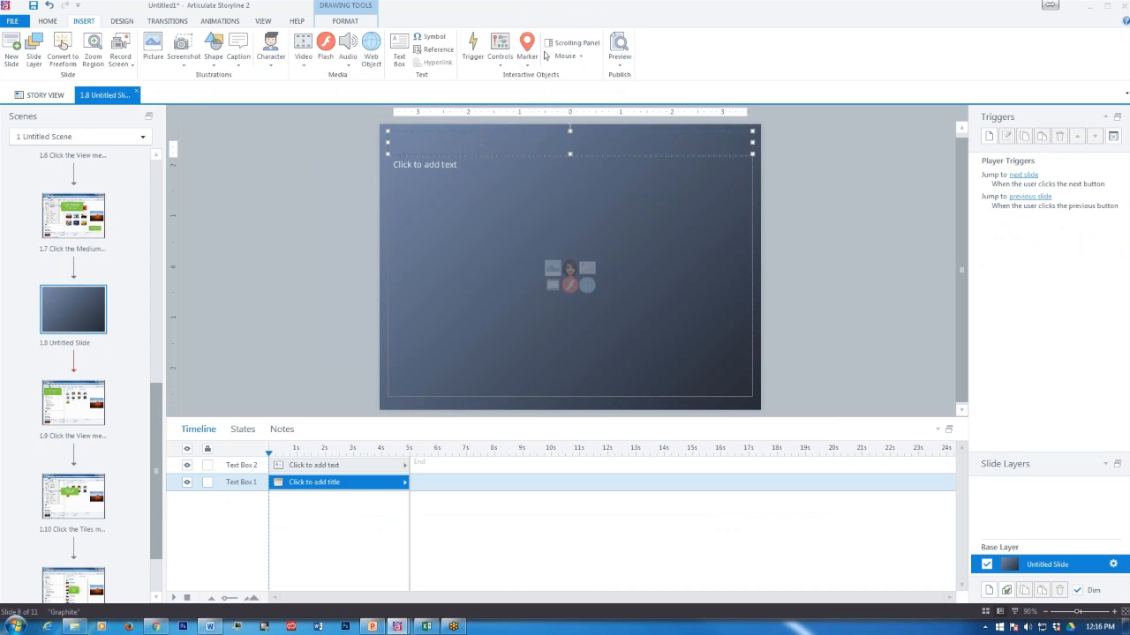
{"action": "type", "text": "tle of the slide"}
- Add a rounded rectangular caption without a pointer in the upper part of the new slide, reading "today's topic is Storyline!"
{"action": "left_click", "coordinate": [239, 59]}
{"action": "left_click", "coordinate": [396, 210]}
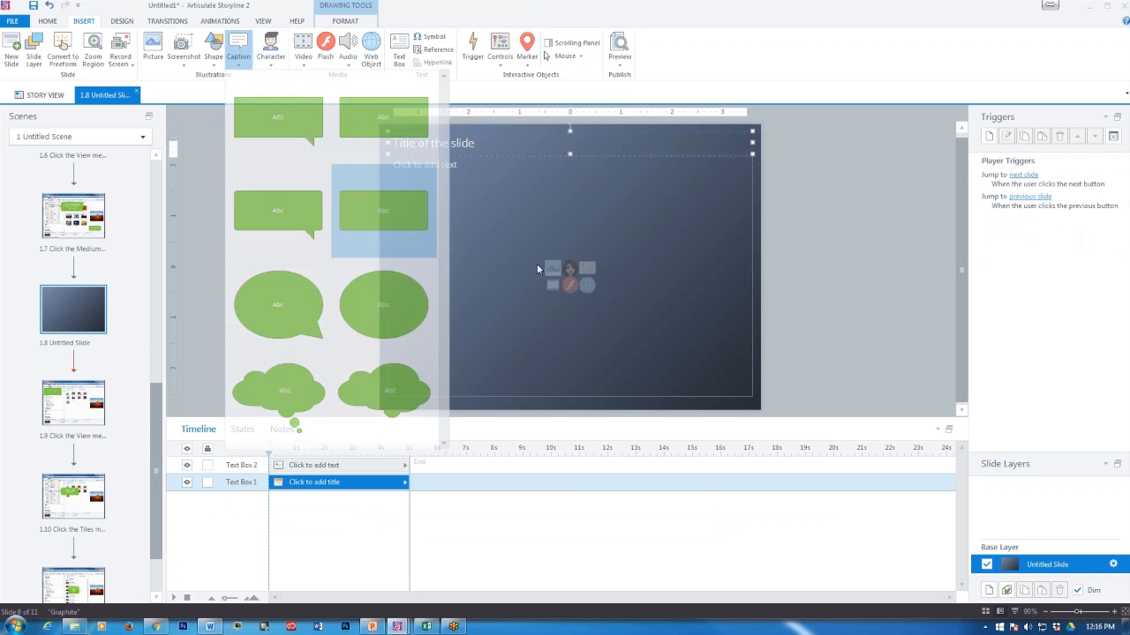
{"action": "left_click_drag", "start_coordinate": [435, 187], "coordinate": [563, 239]}
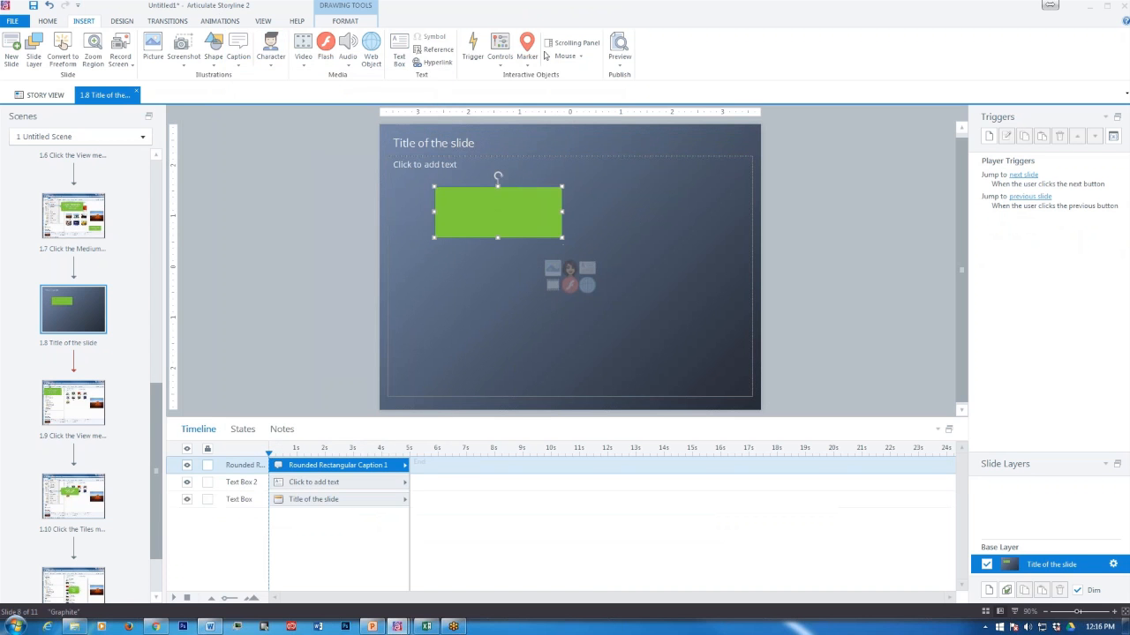
{"action": "type", "text": "to"}
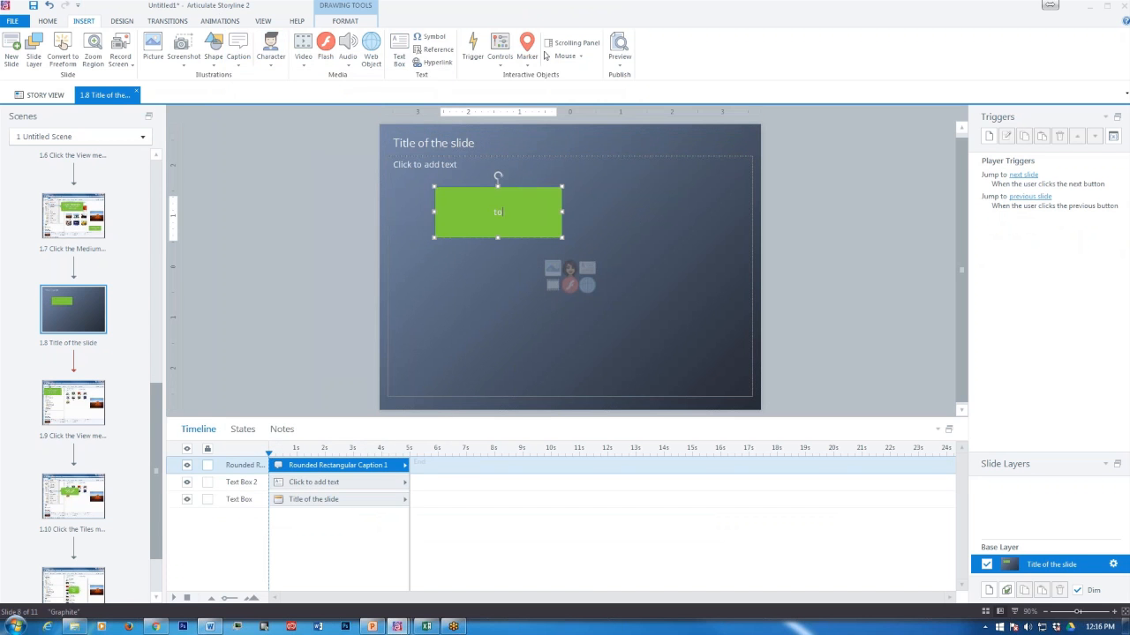
{"action": "type", "text": "day's topic is Storyline@"}
{"action": "key", "text": "BackSpace"}
{"action": "type", "text": "!"}
{"action": "left_click", "coordinate": [311, 215]}
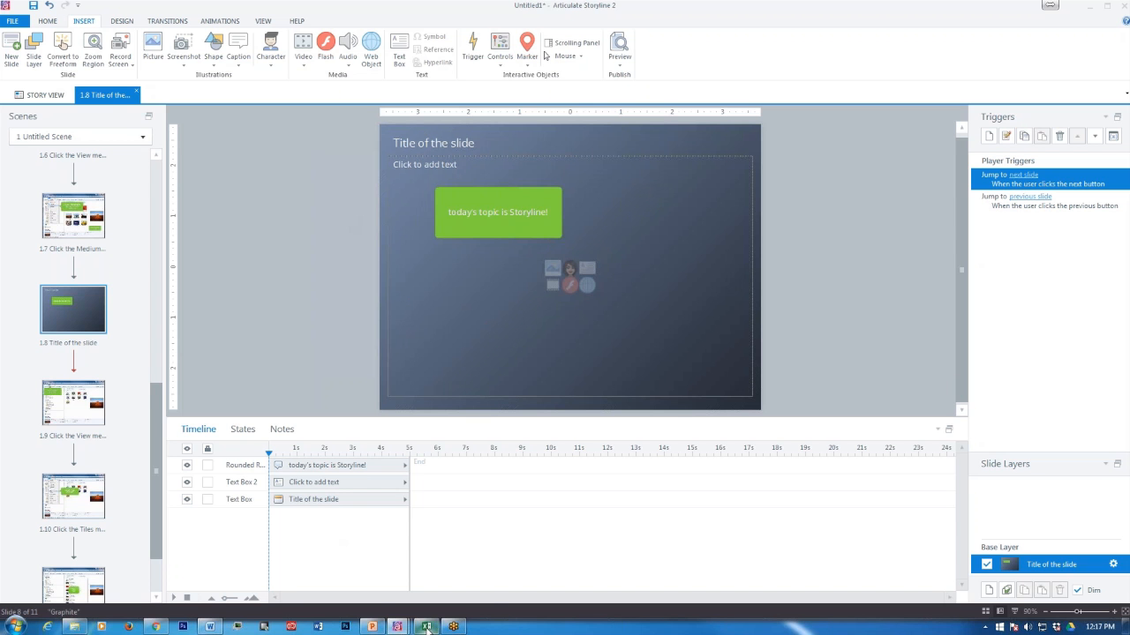
- Switch to the Excel workbook Book1 and change the formula in cell A1 to =RANDBETWEEN(3,5)
{"action": "mouse_move", "coordinate": [428, 628]}
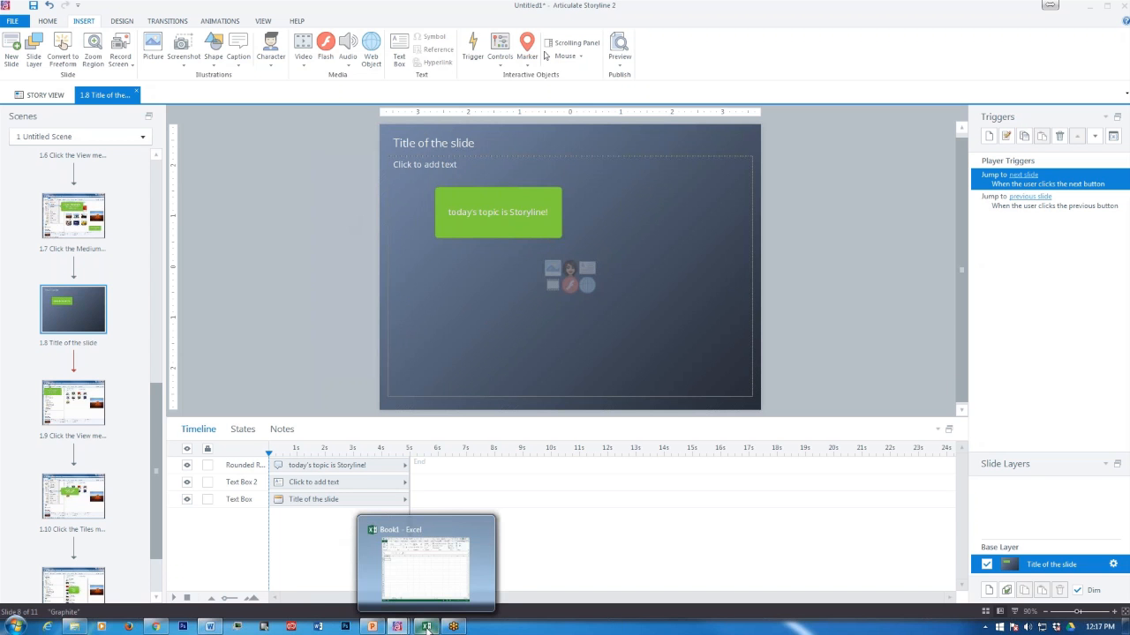
{"action": "left_click", "coordinate": [428, 629]}
{"action": "left_click", "coordinate": [226, 231]}
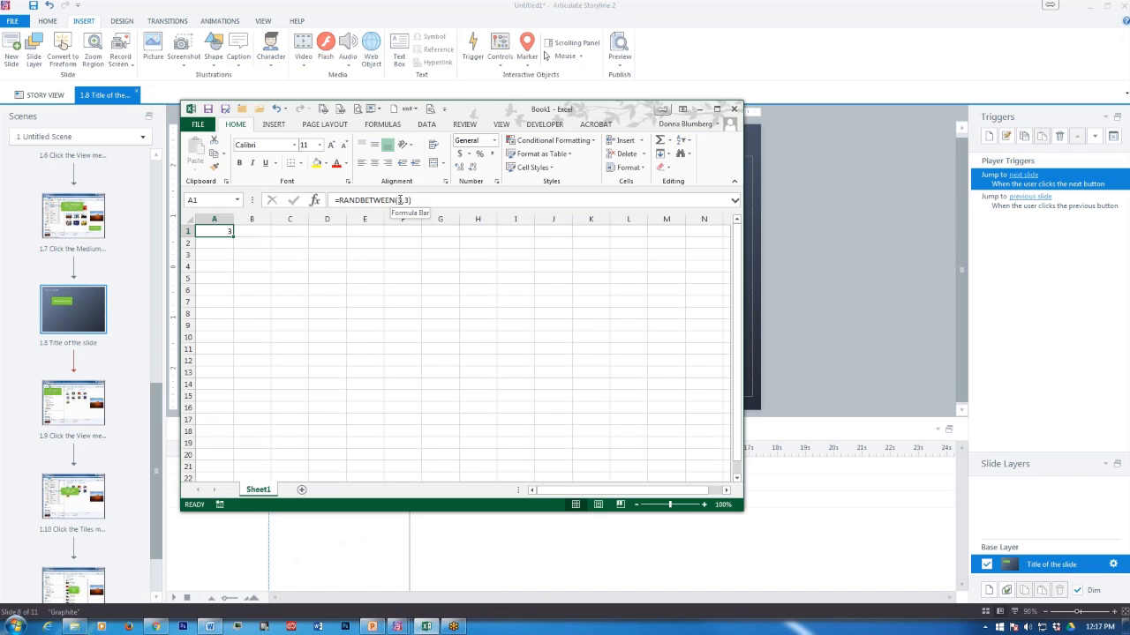
{"action": "left_click_drag", "start_coordinate": [398, 200], "coordinate": [410, 200]}
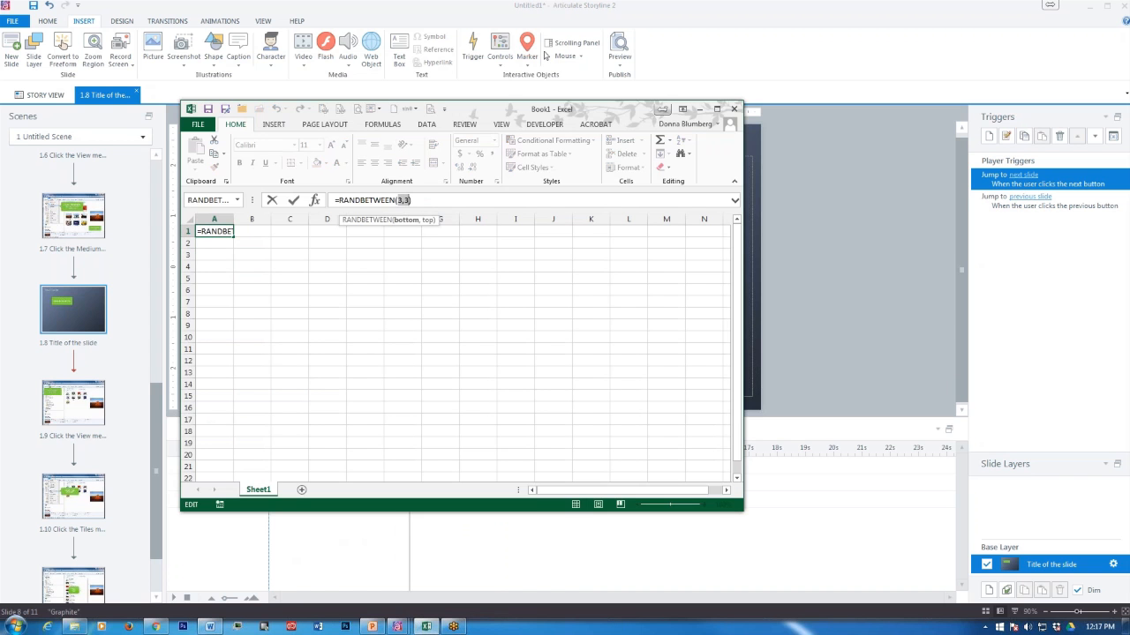
{"action": "key", "text": "Return"}
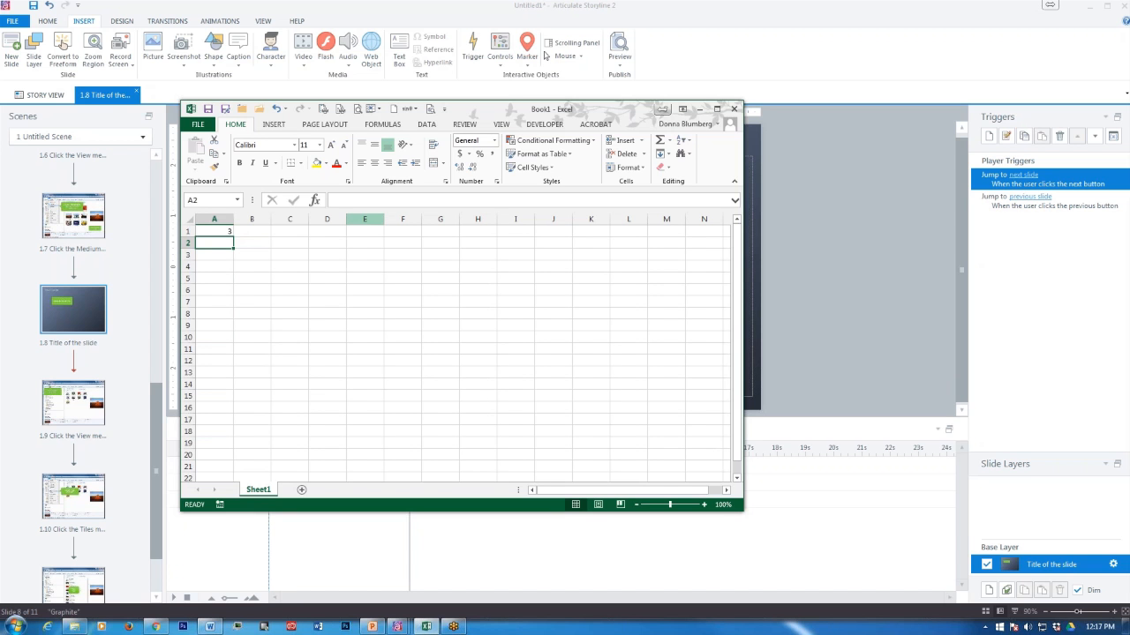
{"action": "left_click", "coordinate": [223, 232]}
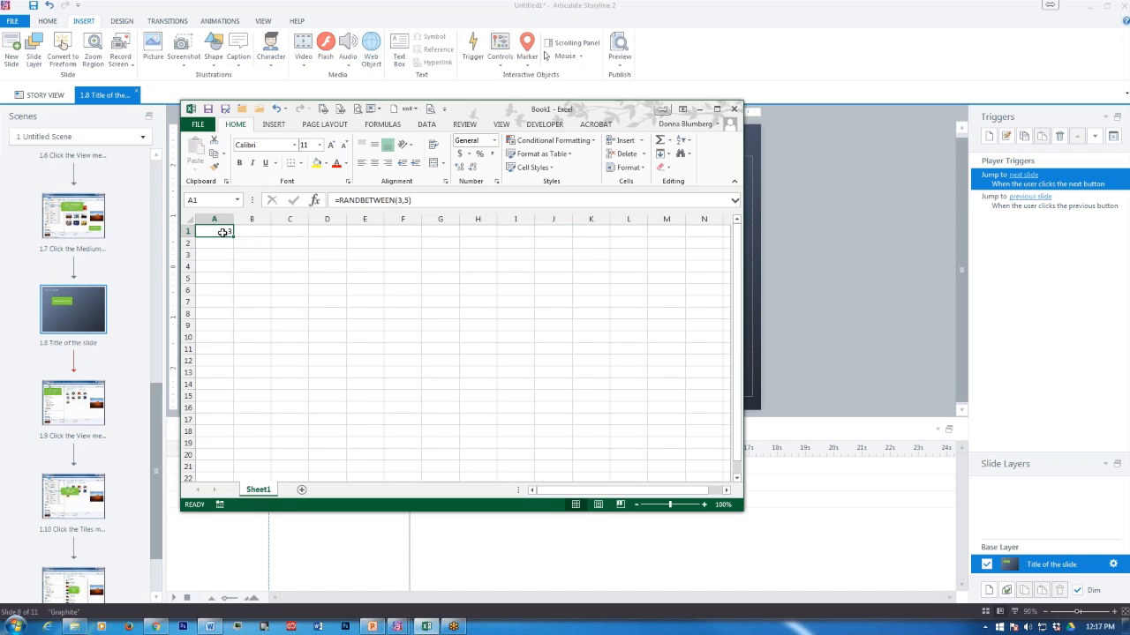